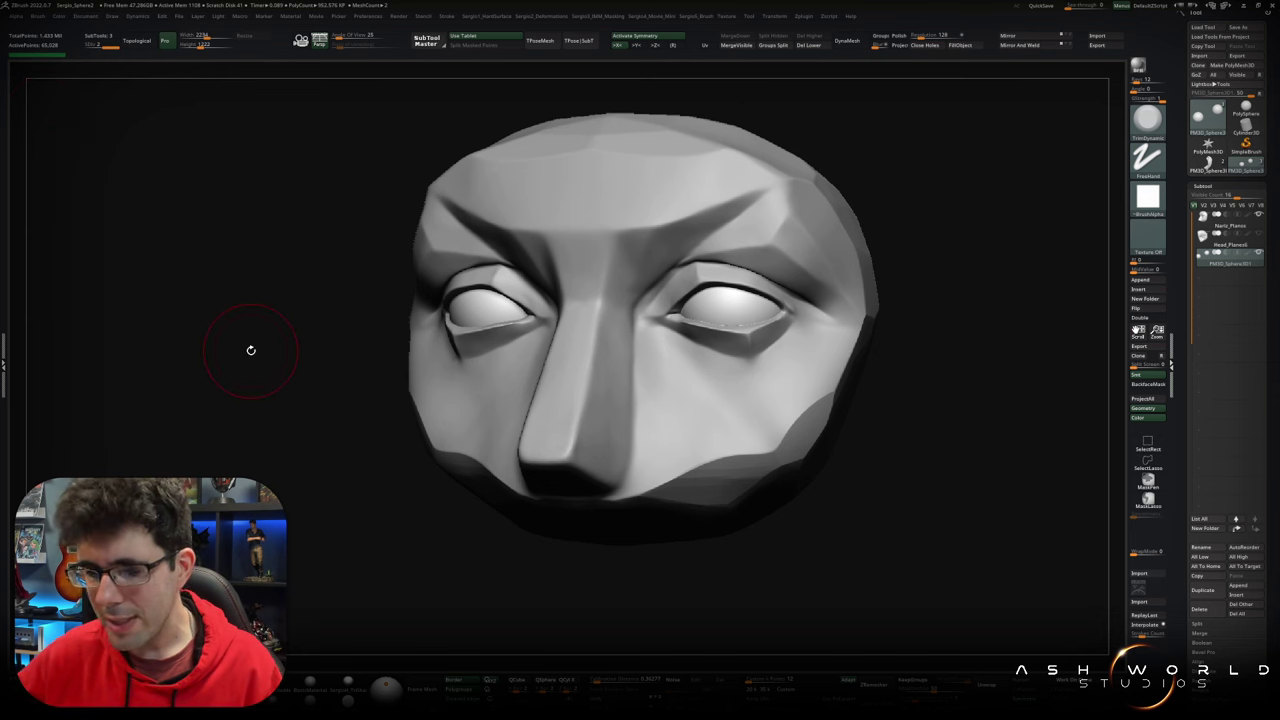
Step: Orbit the head through several angles and settle on a straight-on front view
mouse_move(925, 346)
mouse_down()
mouse_move(951, 346)
mouse_move(904, 342)
mouse_move(866, 380)
mouse_move(850, 370)
mouse_up()
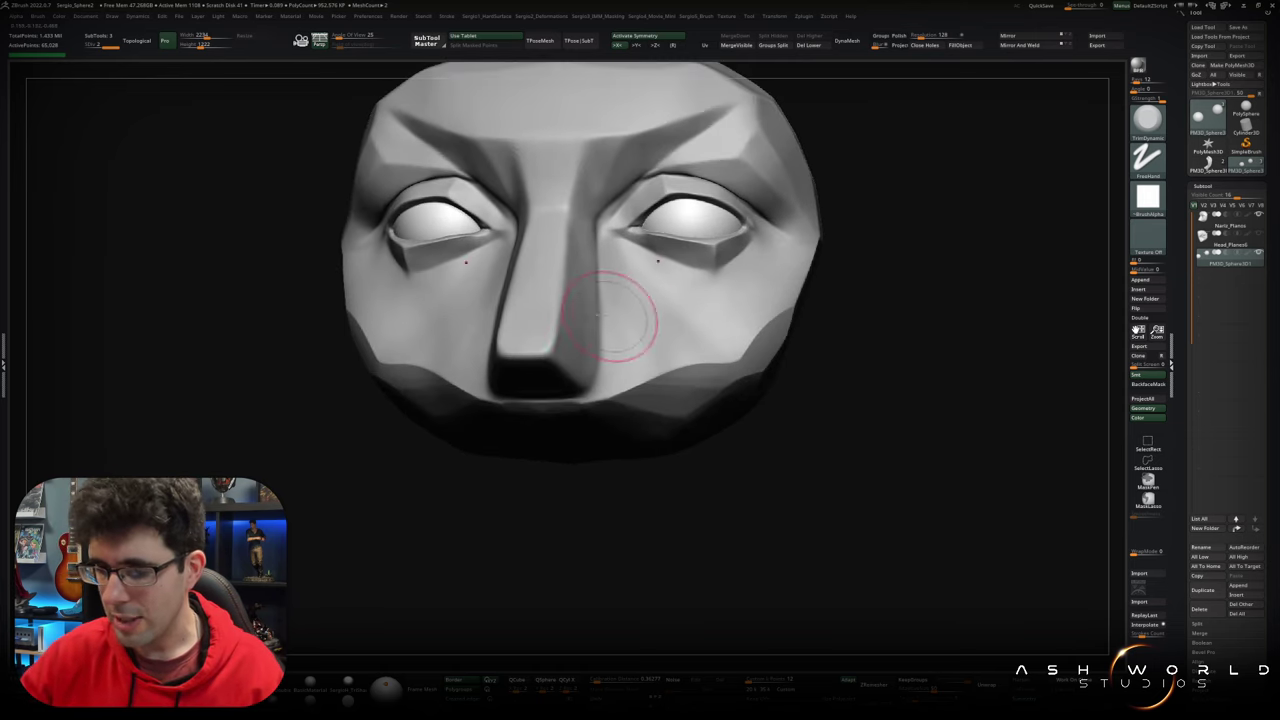
right_drag(576, 302, 611, 337)
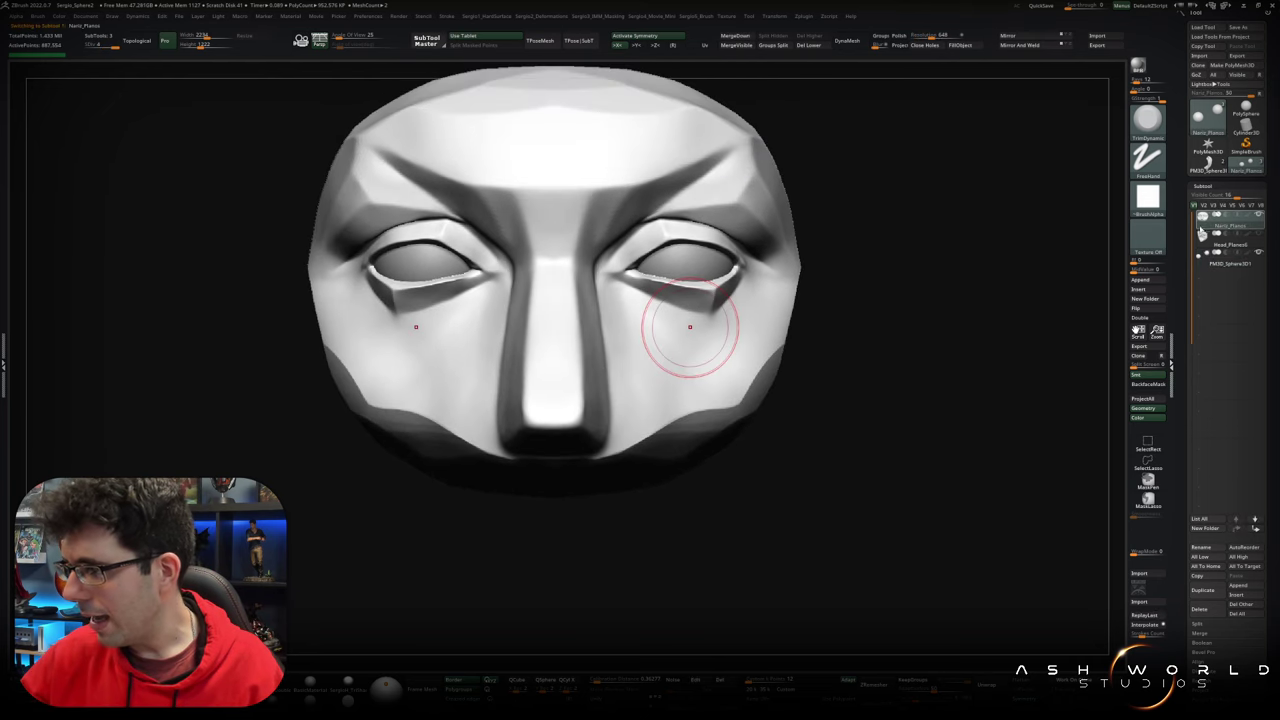
mouse_move(690, 326)
right_down()
mouse_move(575, 336)
mouse_move(586, 350)
mouse_move(565, 336)
right_up()
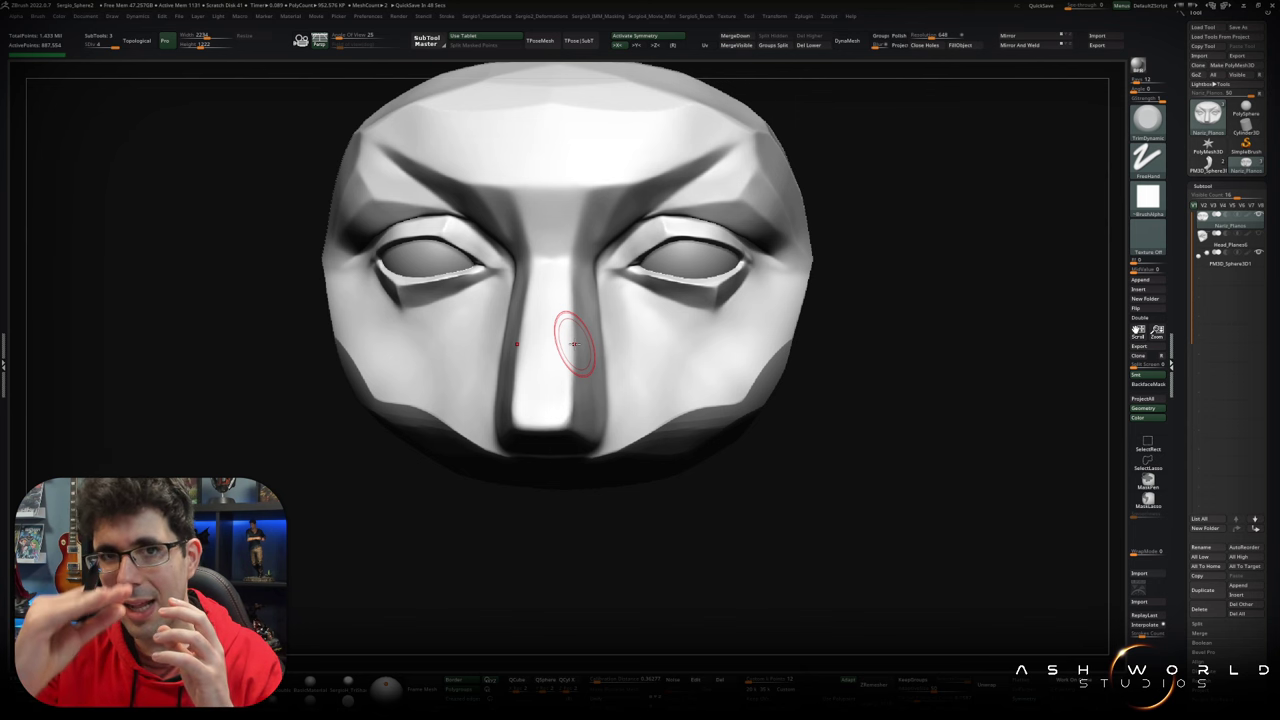
drag(891, 350, 772, 297)
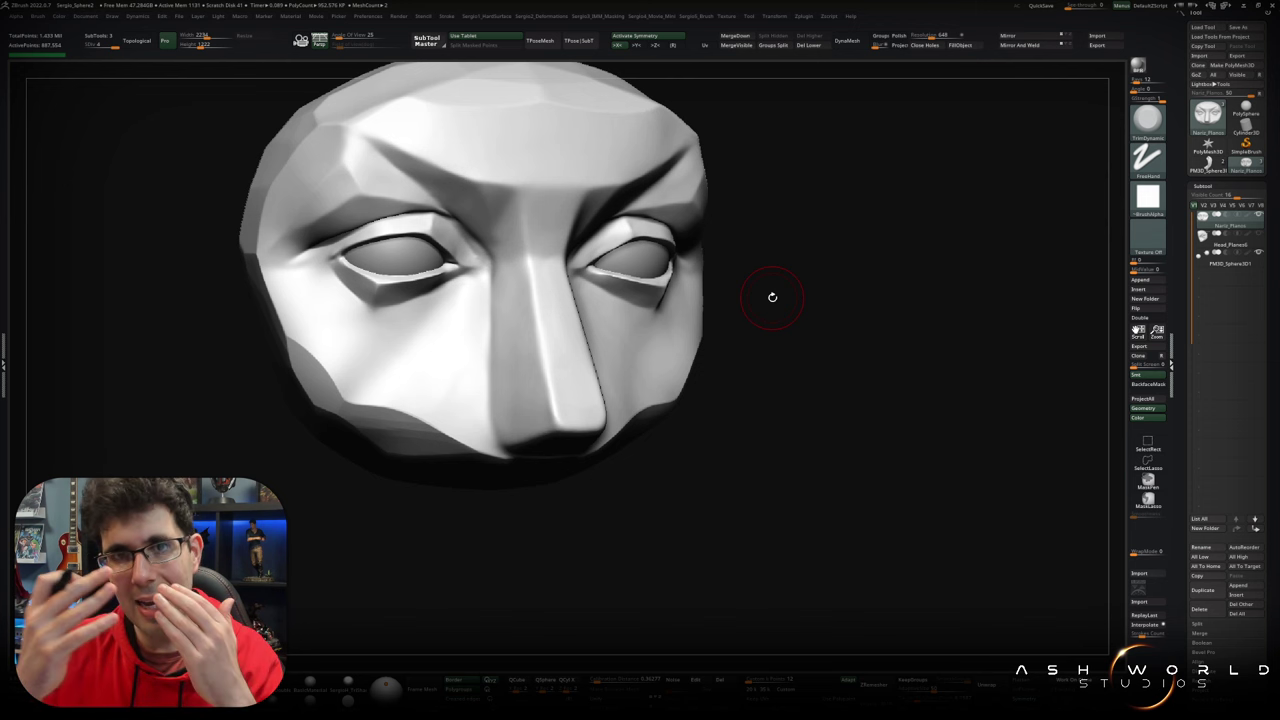
shift+drag(772, 297, 825, 289)
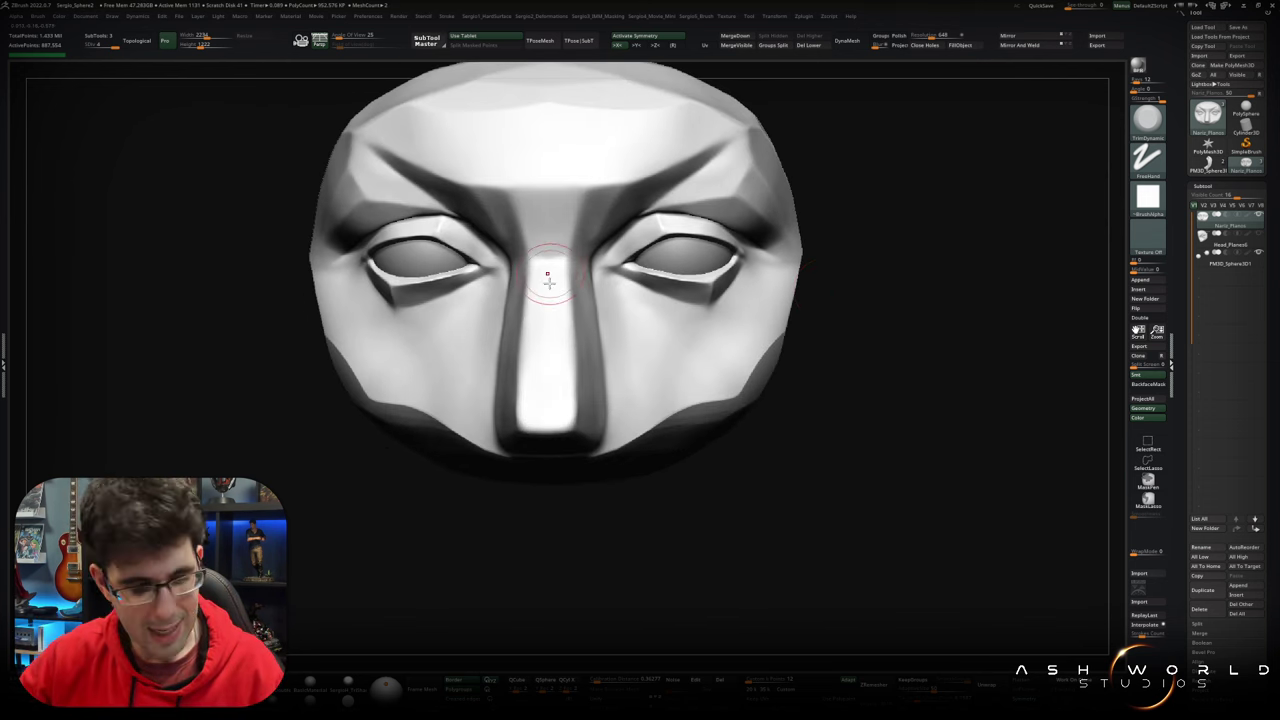
Step: Pull the nose bridge downward and reshape its lower side planes with the Move brush
key(b)
key(m)
key(v)
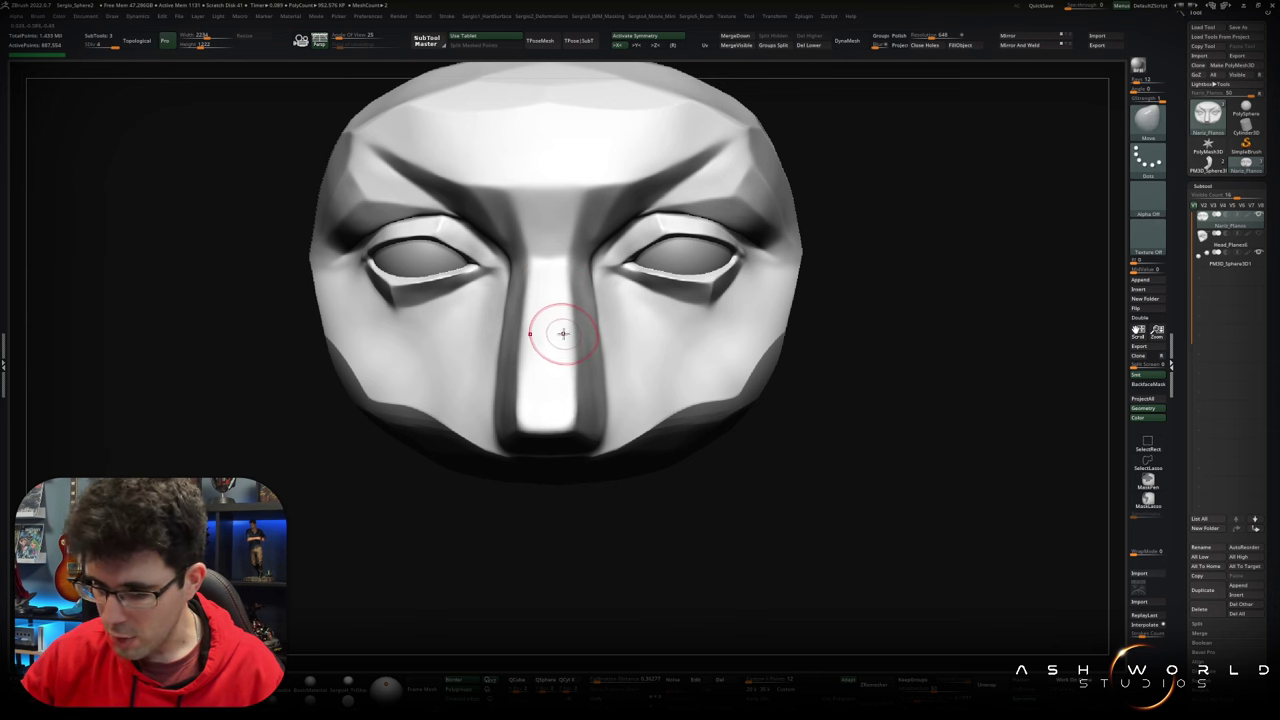
drag(566, 306, 569, 310)
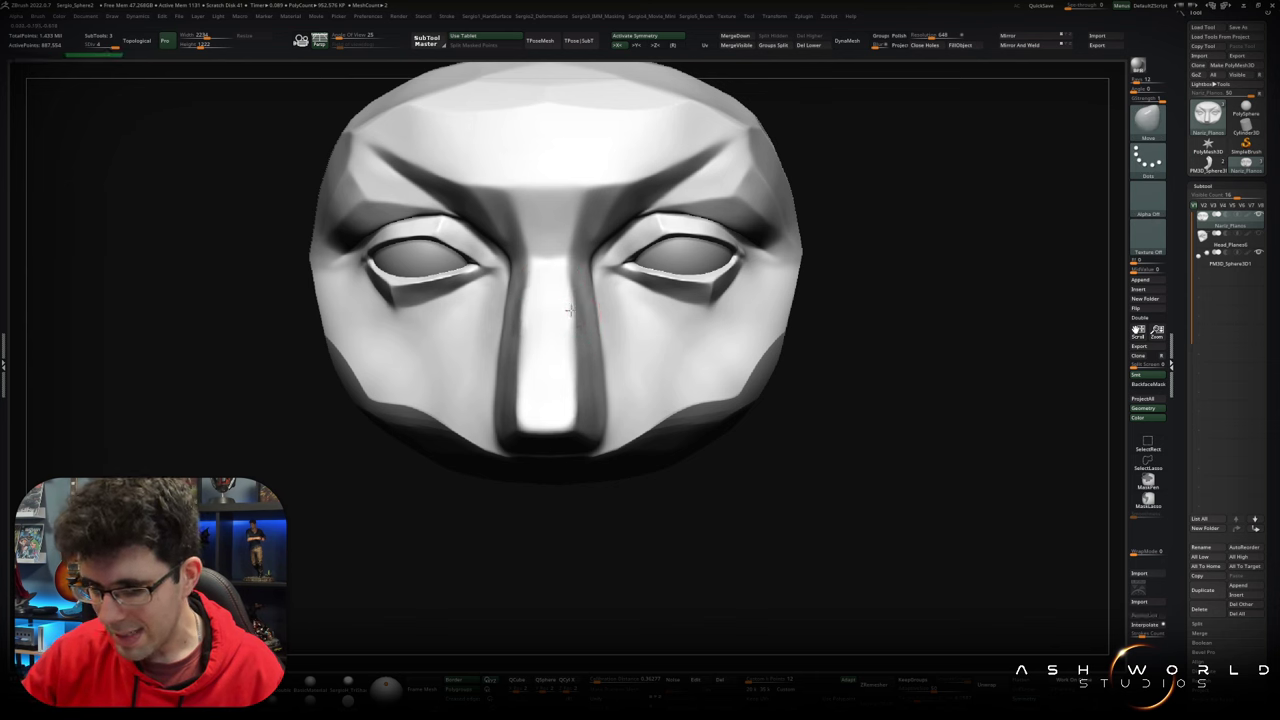
drag(571, 280, 574, 323)
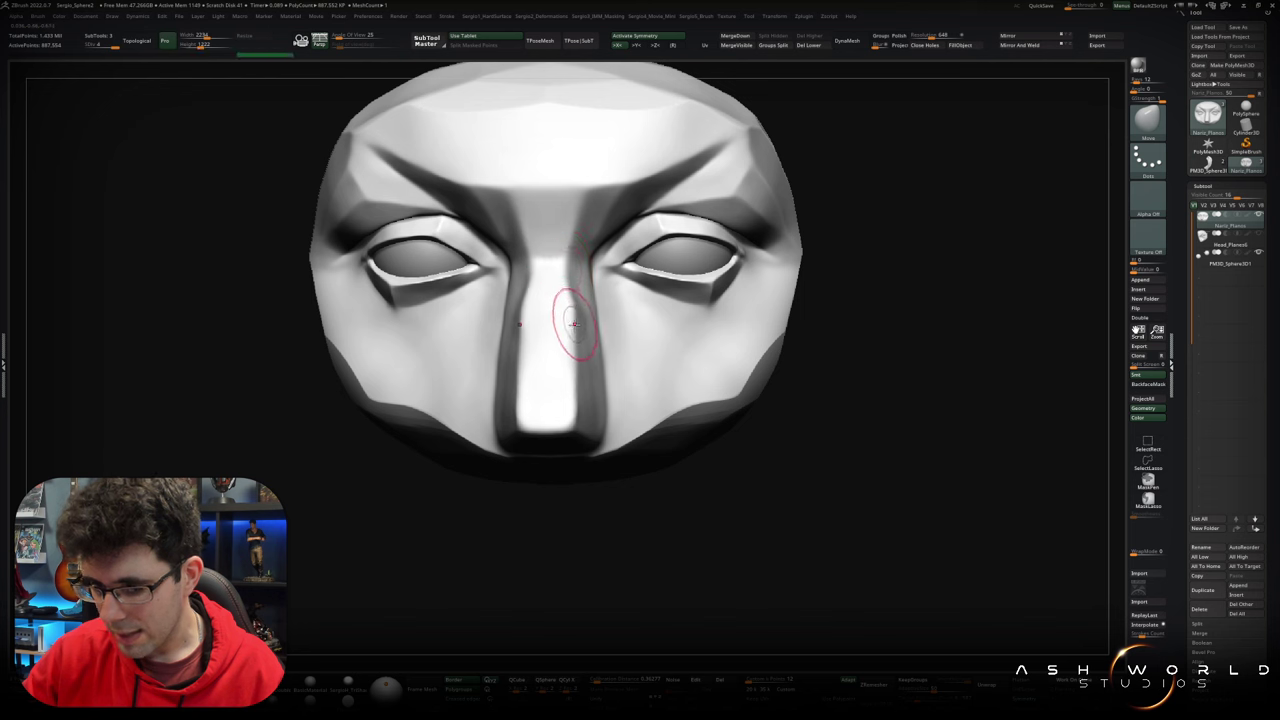
drag(570, 340, 567, 356)
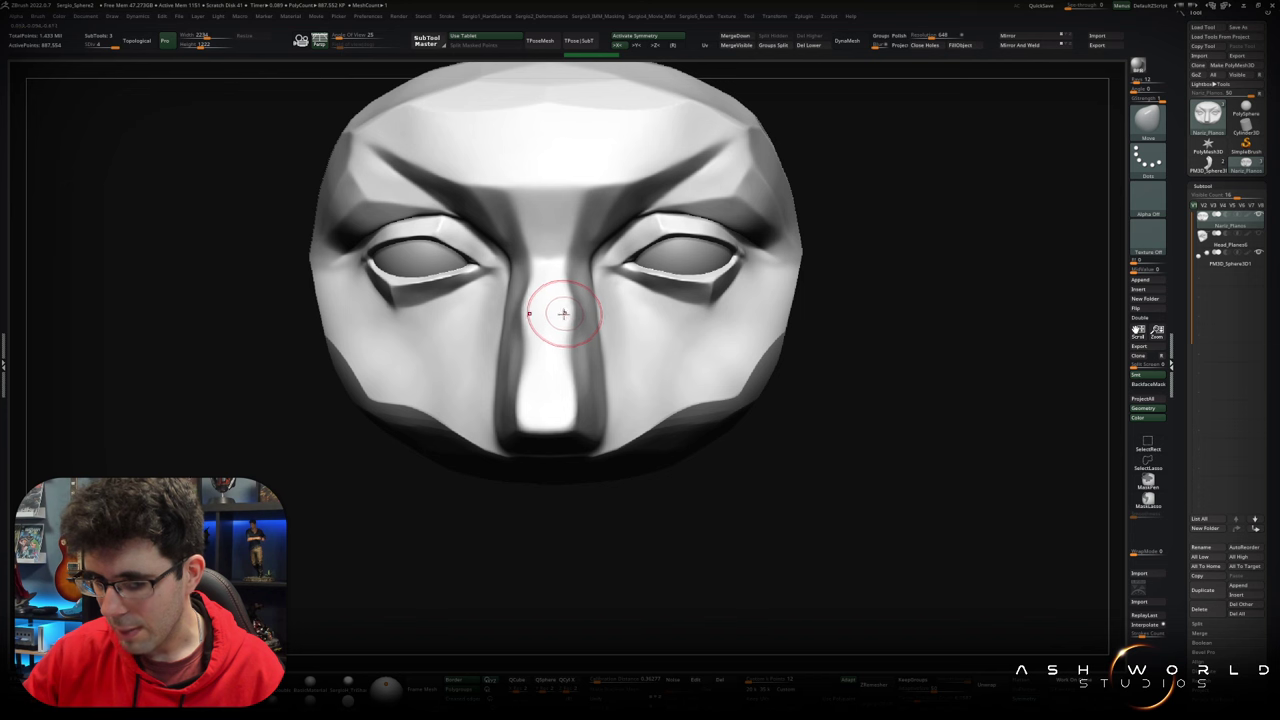
Step: Pinch the nose bridge edges sharper with the Pinch brush
key(b)
key(p)
key(i)
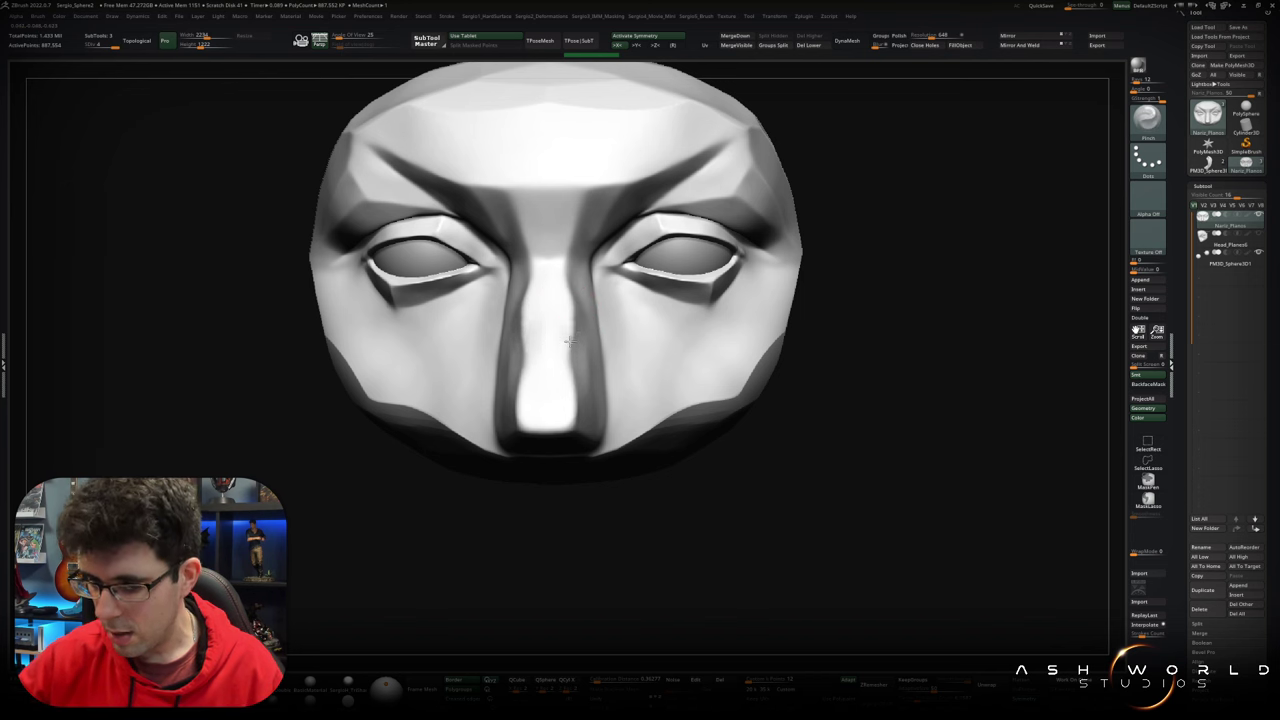
drag(568, 293, 570, 320)
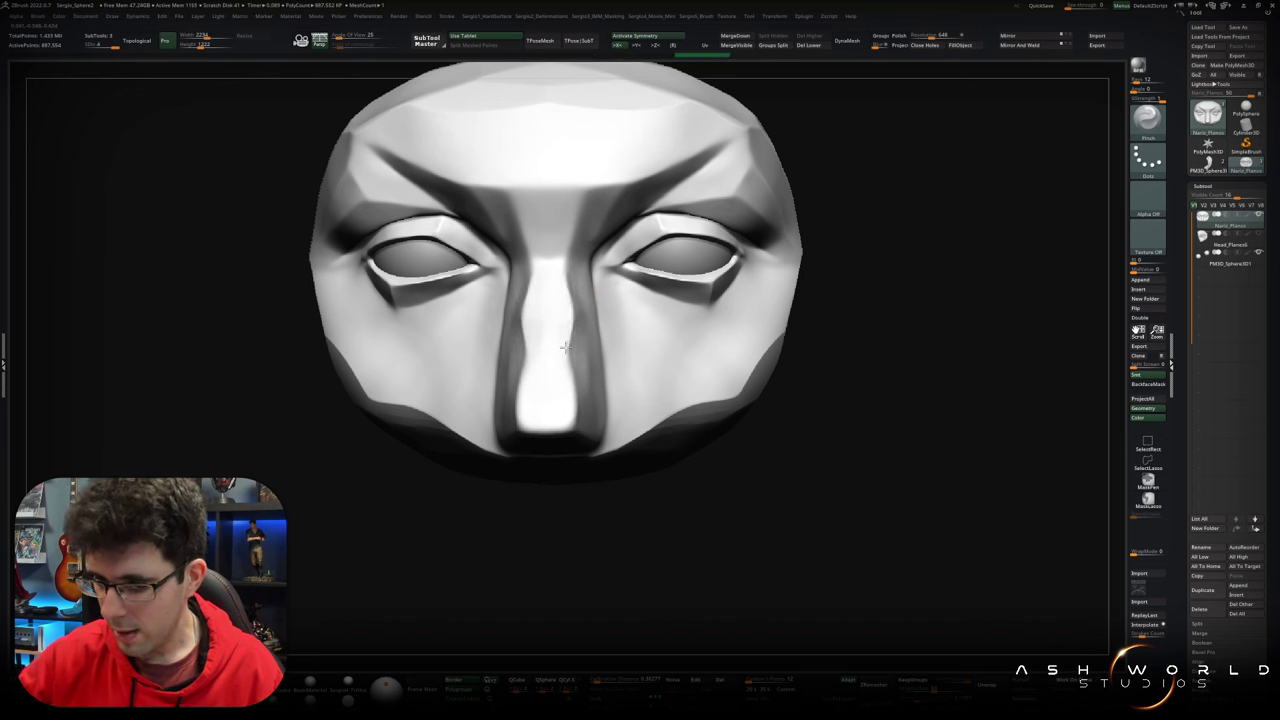
Step: Deepen the groove running beside the nose bridge, checking it from three-quarter views
mouse_move(686, 451)
mouse_down()
mouse_move(811, 360)
mouse_move(581, 284)
mouse_move(581, 311)
mouse_up()
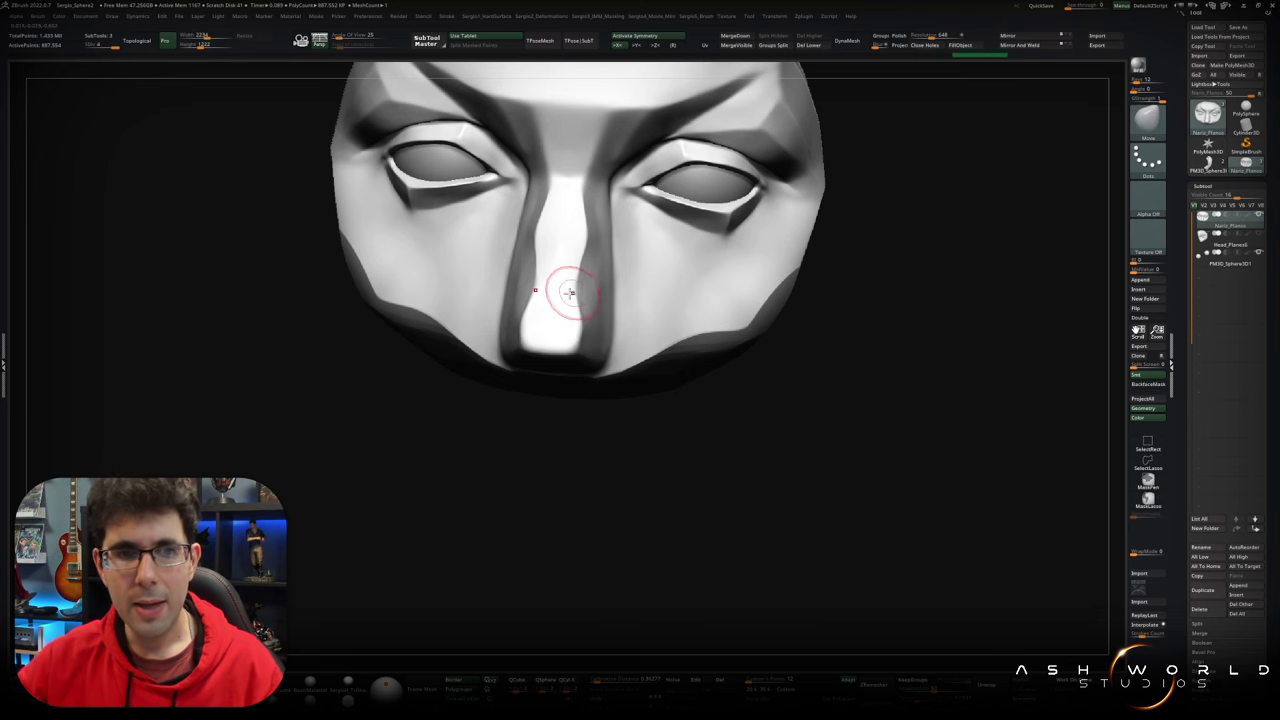
drag(300, 300, 89, 88)
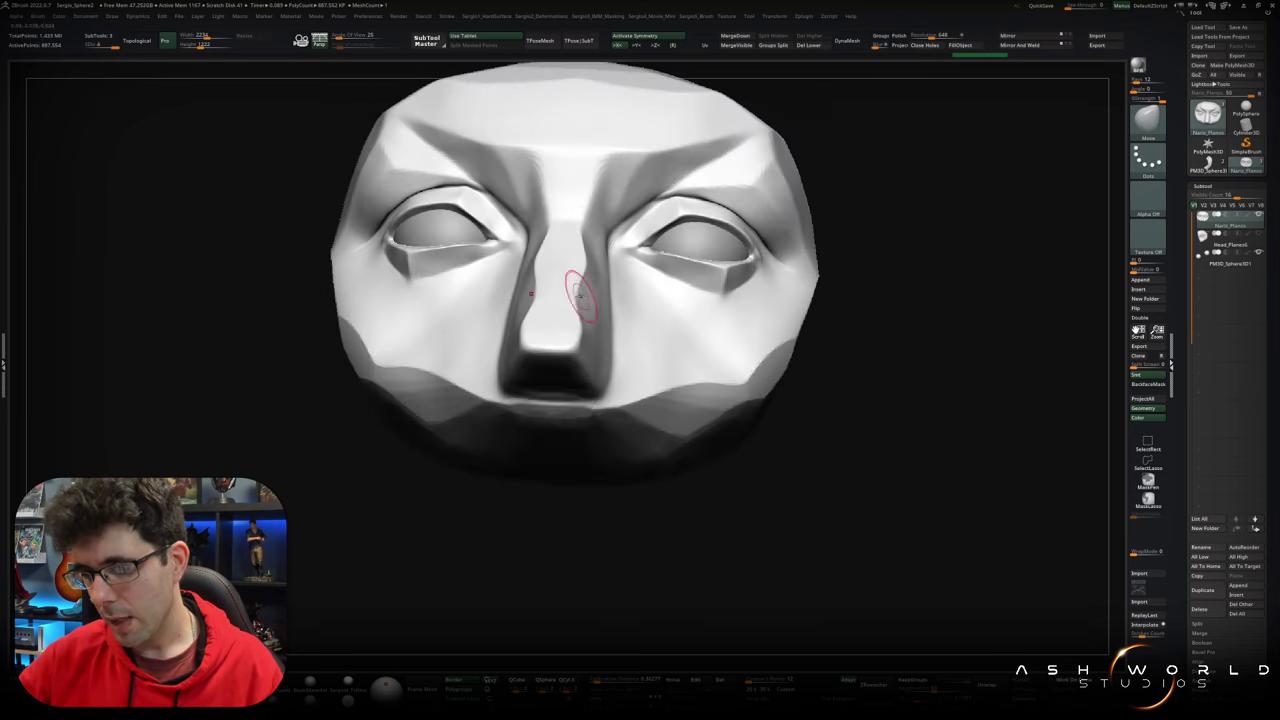
mouse_move(89, 88)
mouse_down()
mouse_move(666, 517)
mouse_move(626, 282)
mouse_up()
right_drag(626, 282, 598, 298)
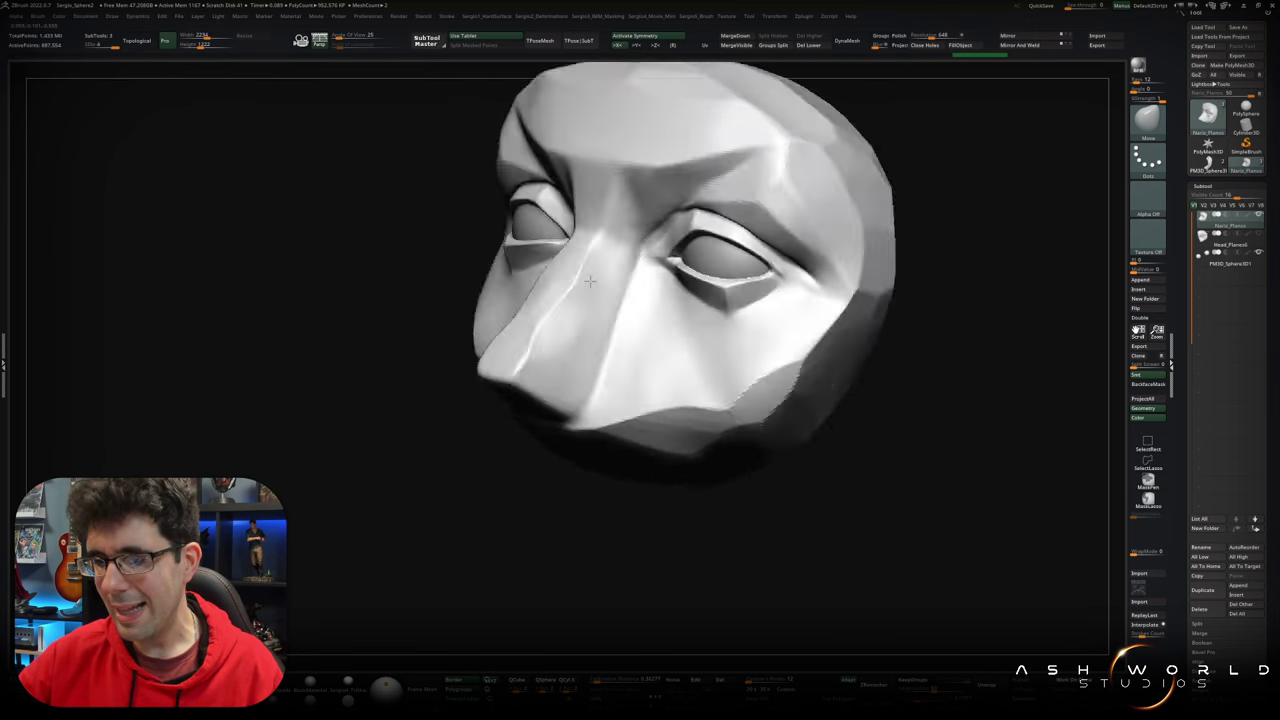
right_drag(598, 298, 613, 300)
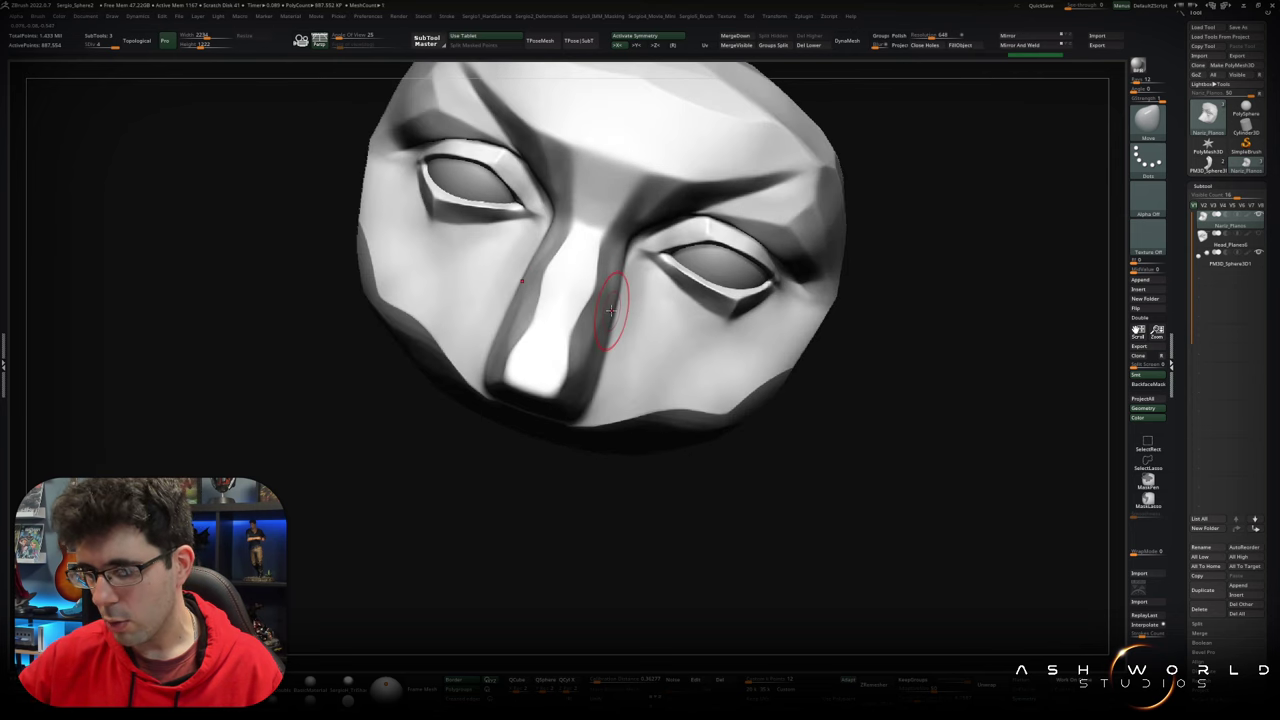
drag(624, 292, 618, 242)
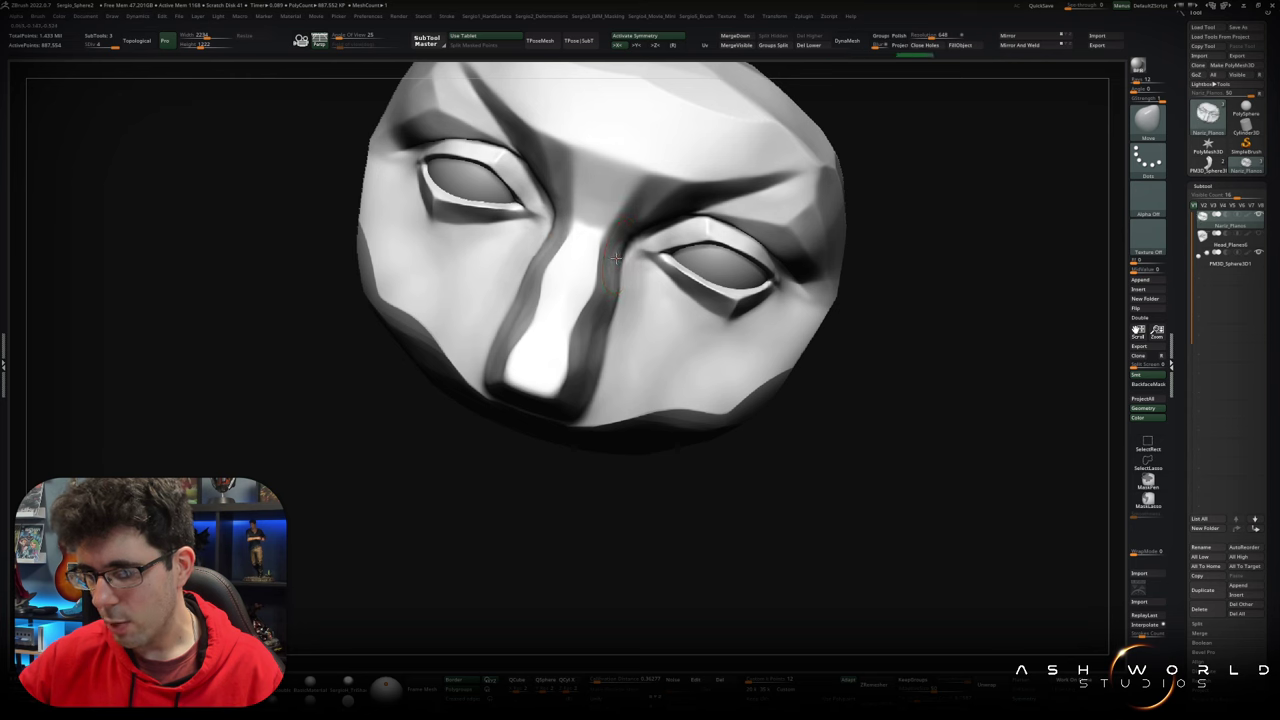
right_drag(628, 262, 600, 223)
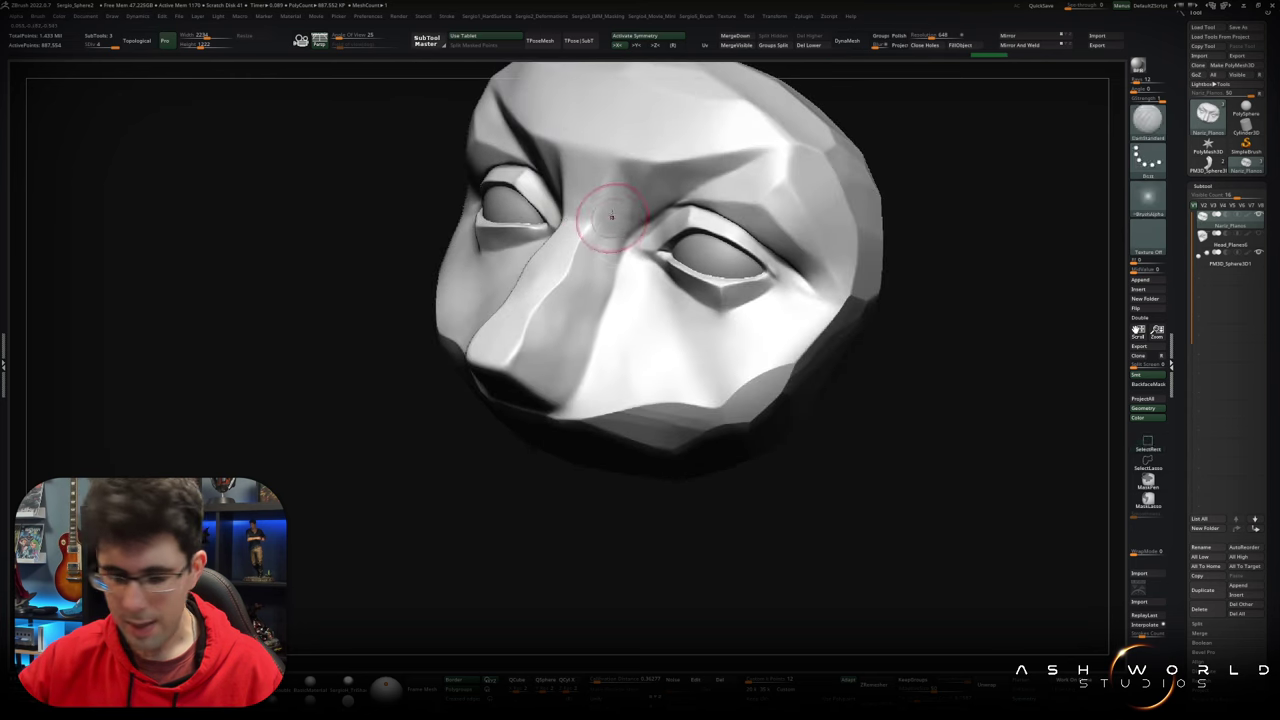
key(space)
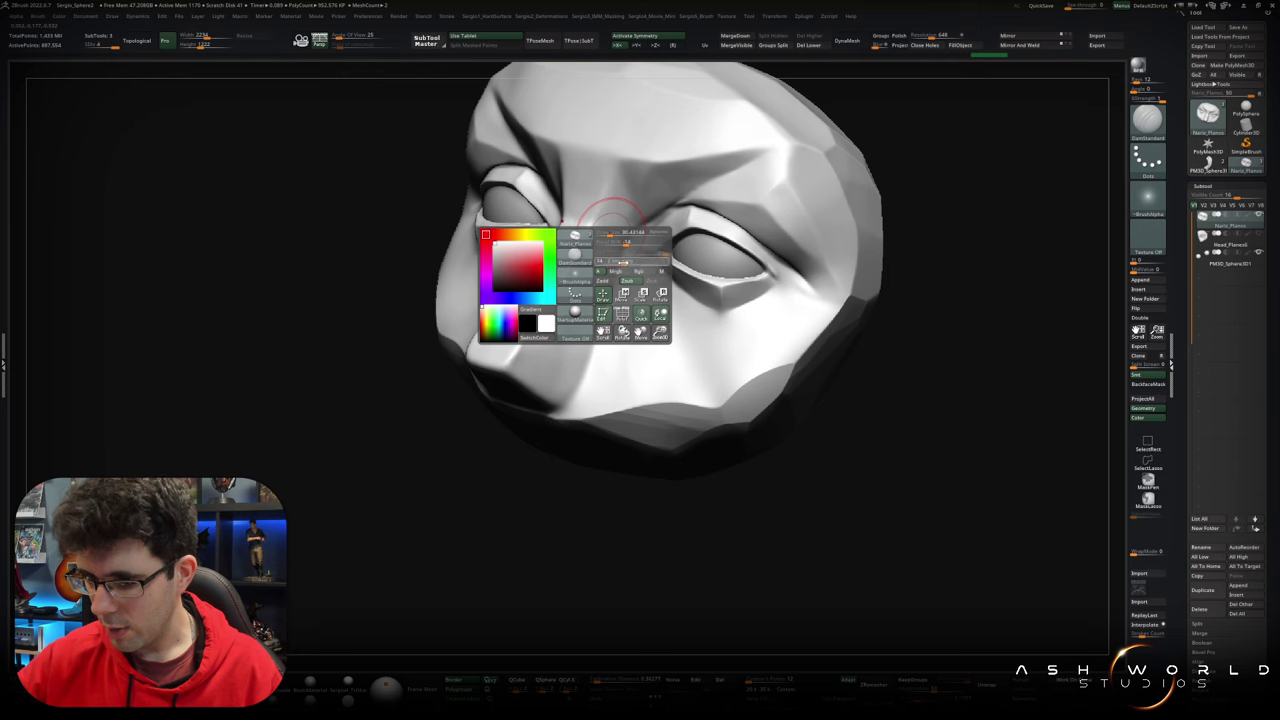
Step: Set the brush alpha to Alpha Off for trimming the nose bridge, viewing the face frontally
mouse_move(616, 273)
right_down()
mouse_move(582, 283)
mouse_move(586, 320)
mouse_move(573, 323)
mouse_move(622, 242)
mouse_move(594, 277)
right_up()
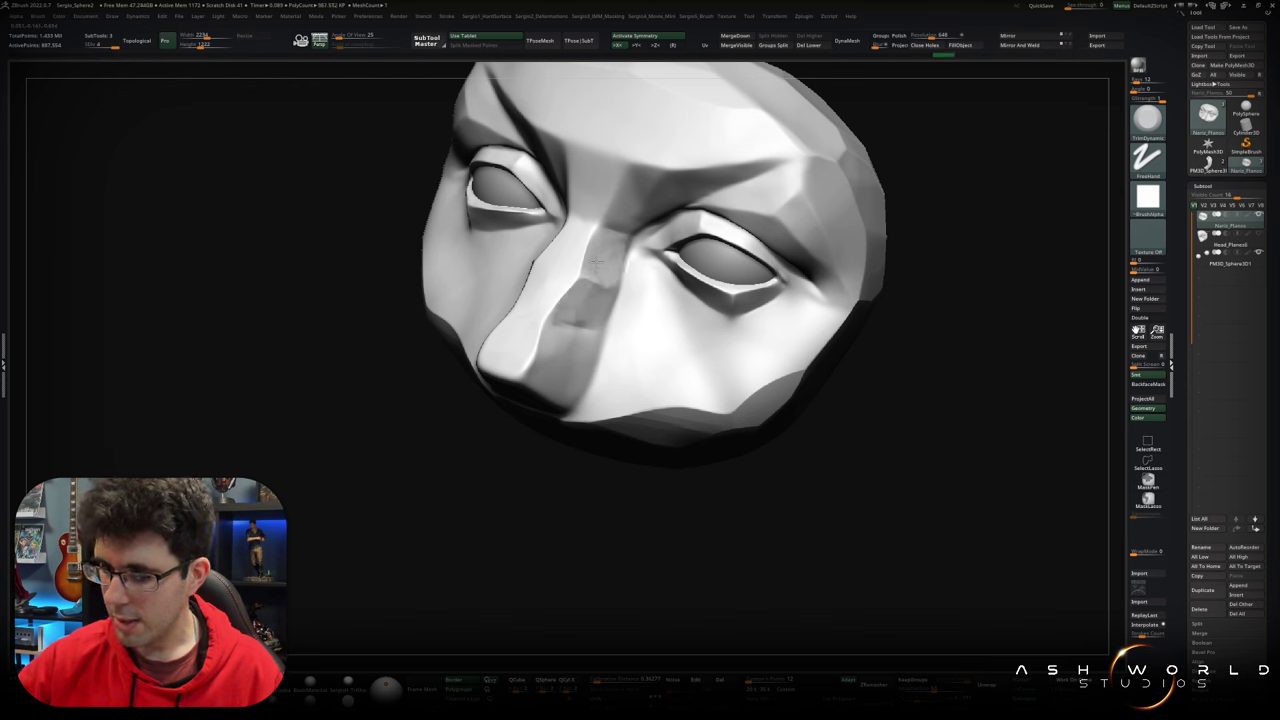
key(alt+a)
click(686, 209)
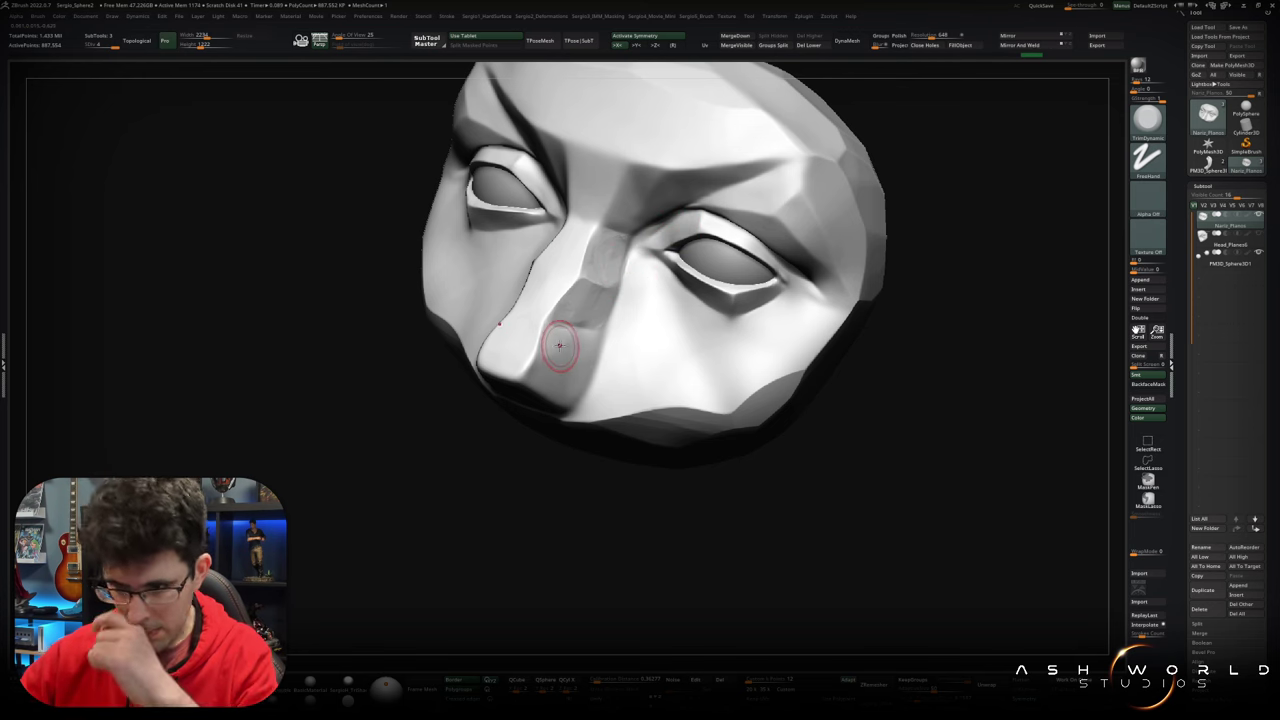
key(space)
right_drag(555, 243, 613, 206)
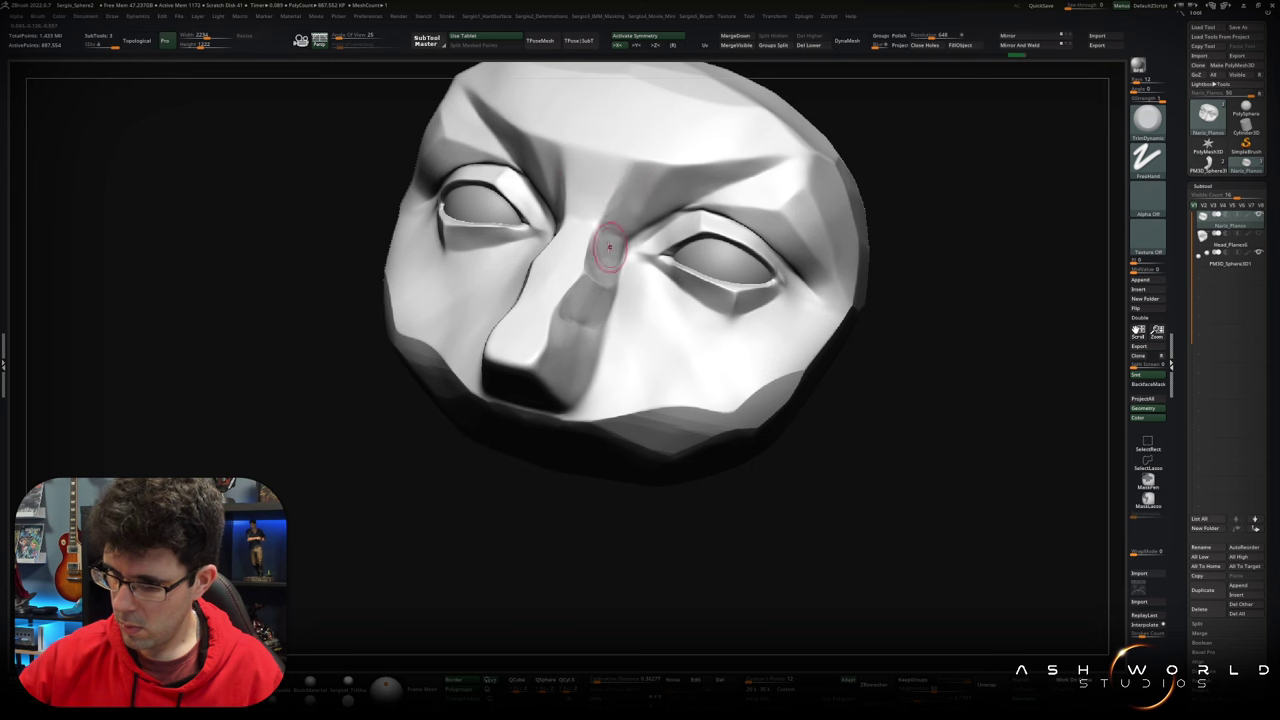
mouse_move(606, 275)
right_down()
mouse_move(571, 229)
mouse_move(560, 240)
mouse_move(571, 214)
mouse_move(523, 214)
right_up()
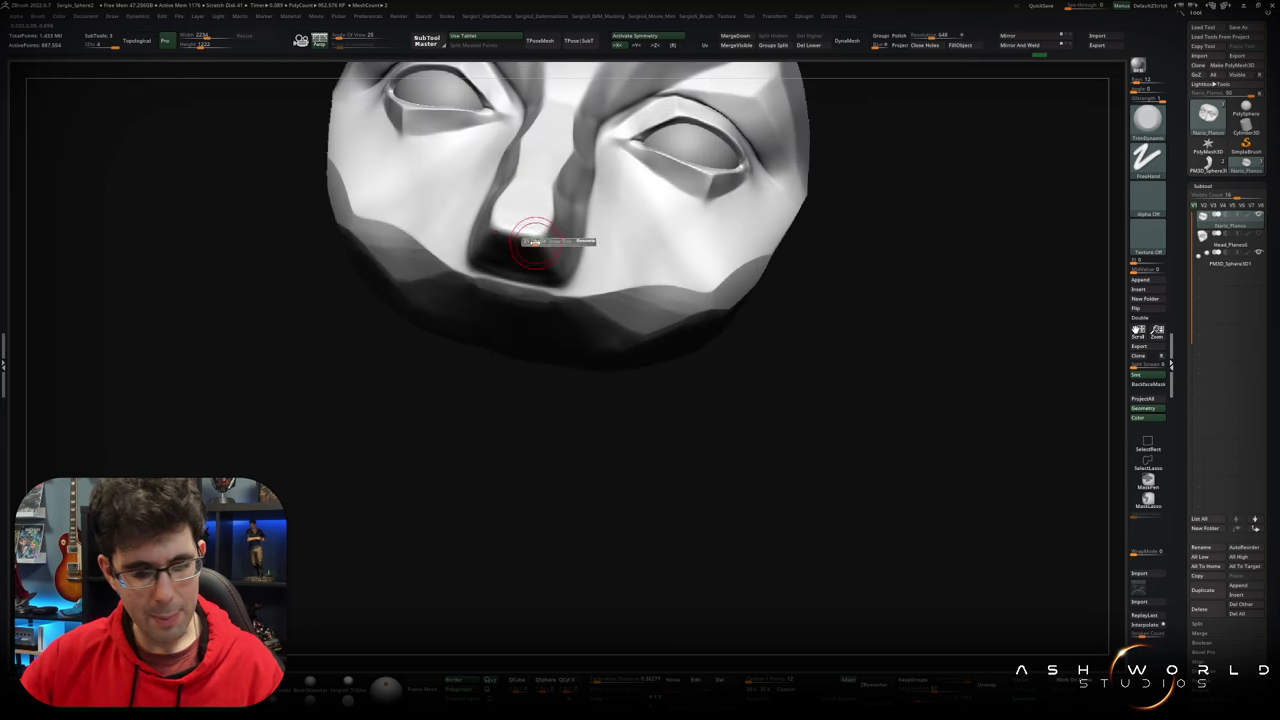
Step: Extend the nose tip lower and reshape its underside with the Move brush
right_drag(534, 242, 511, 236)
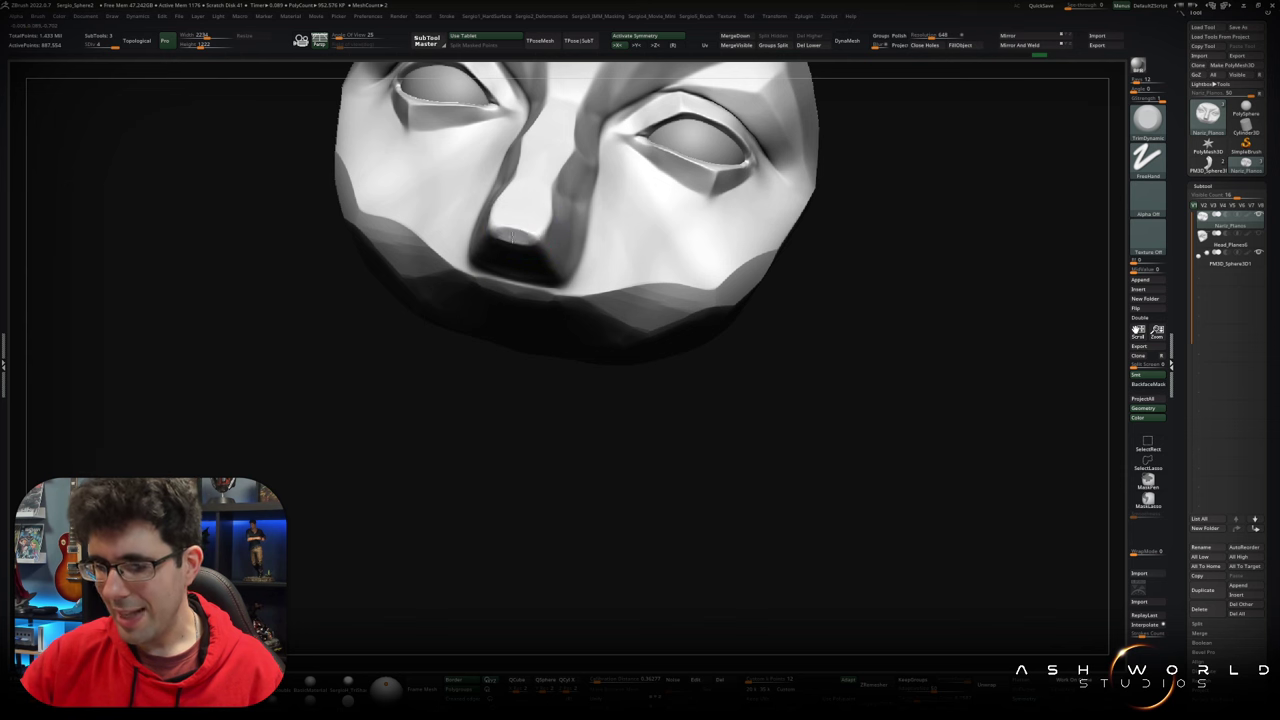
mouse_move(525, 243)
mouse_down()
mouse_move(522, 256)
mouse_move(518, 240)
mouse_up()
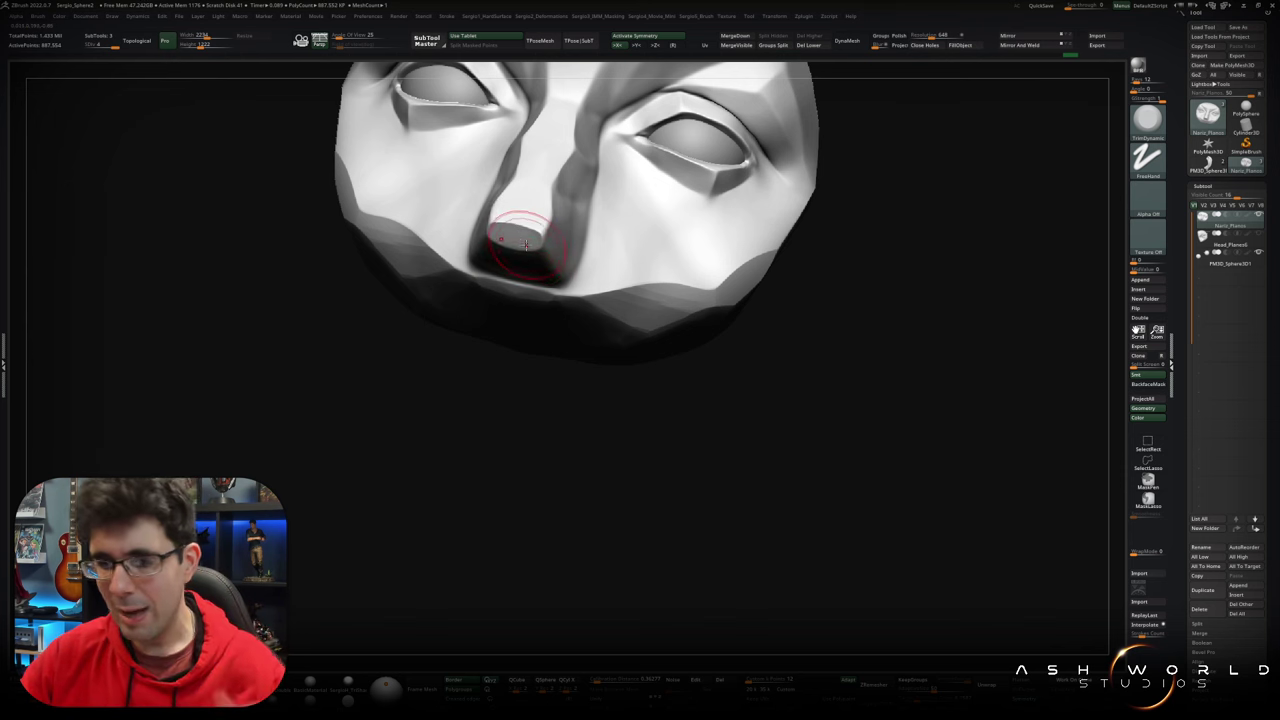
right_drag(517, 237, 537, 233)
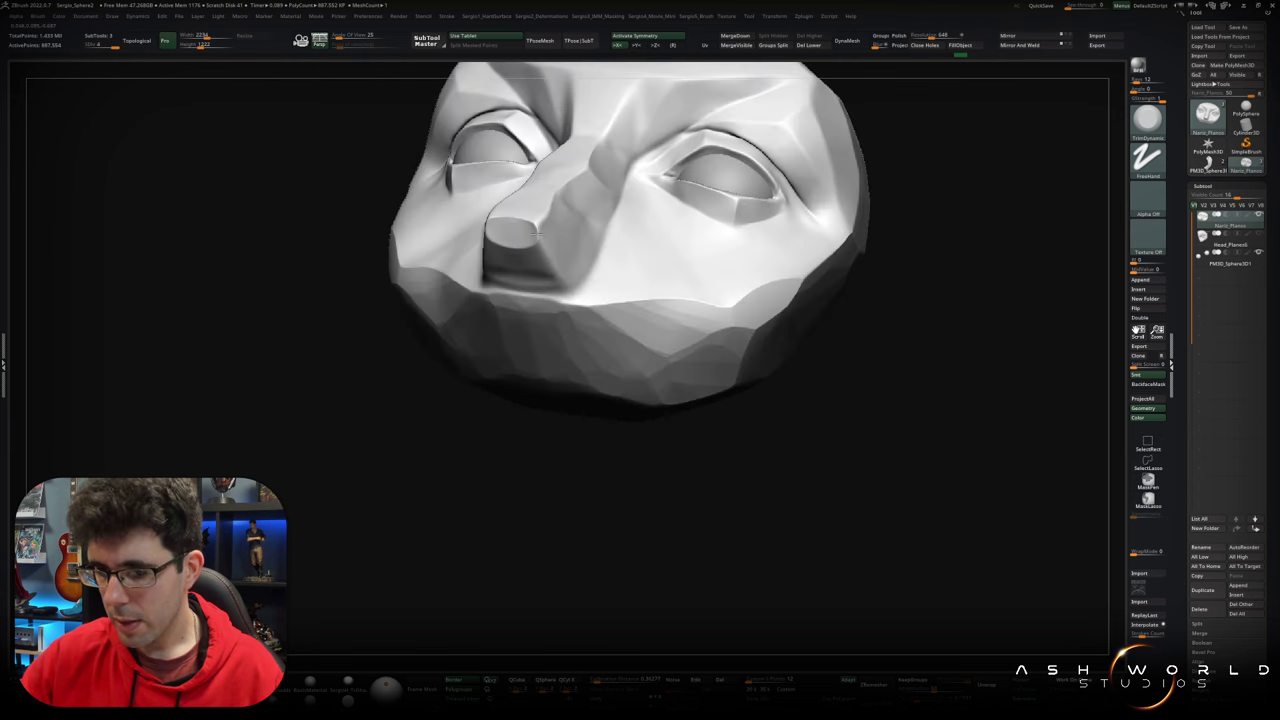
drag(544, 240, 553, 262)
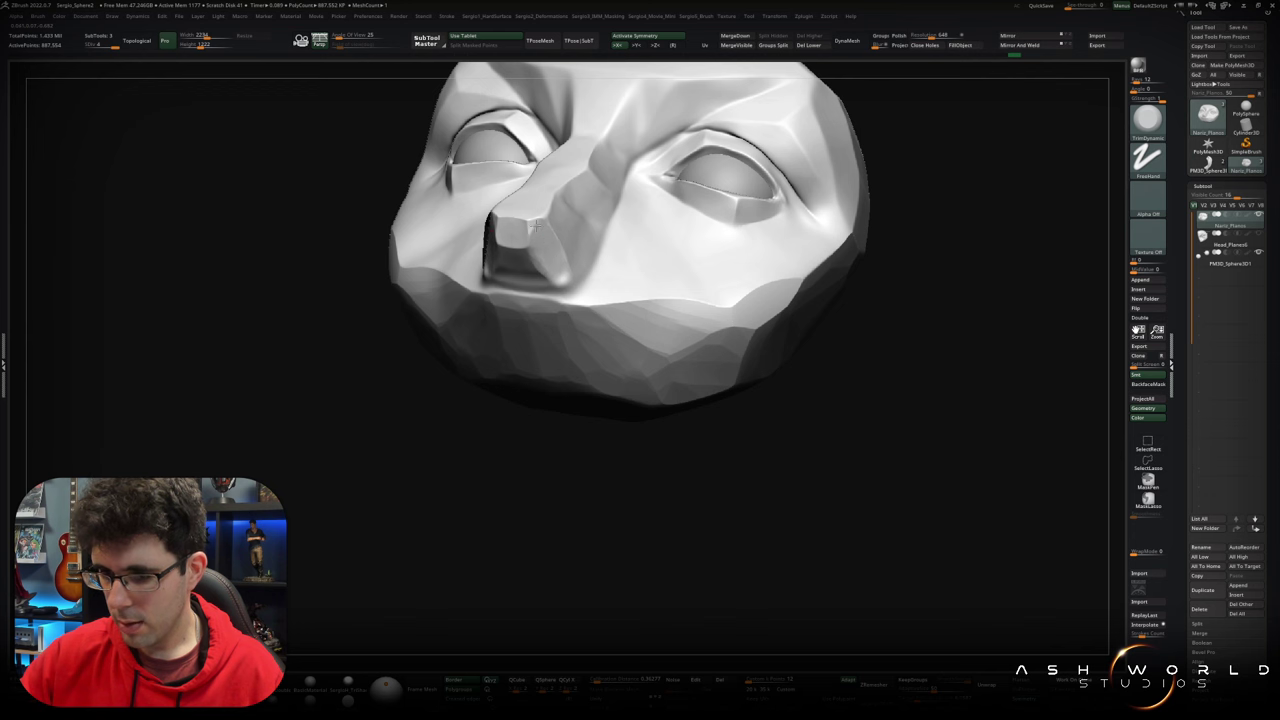
Step: Push the nostrils deeper on both sides, then select the TrimDynamic brush
right_drag(545, 251, 569, 258)
drag(562, 267, 546, 250)
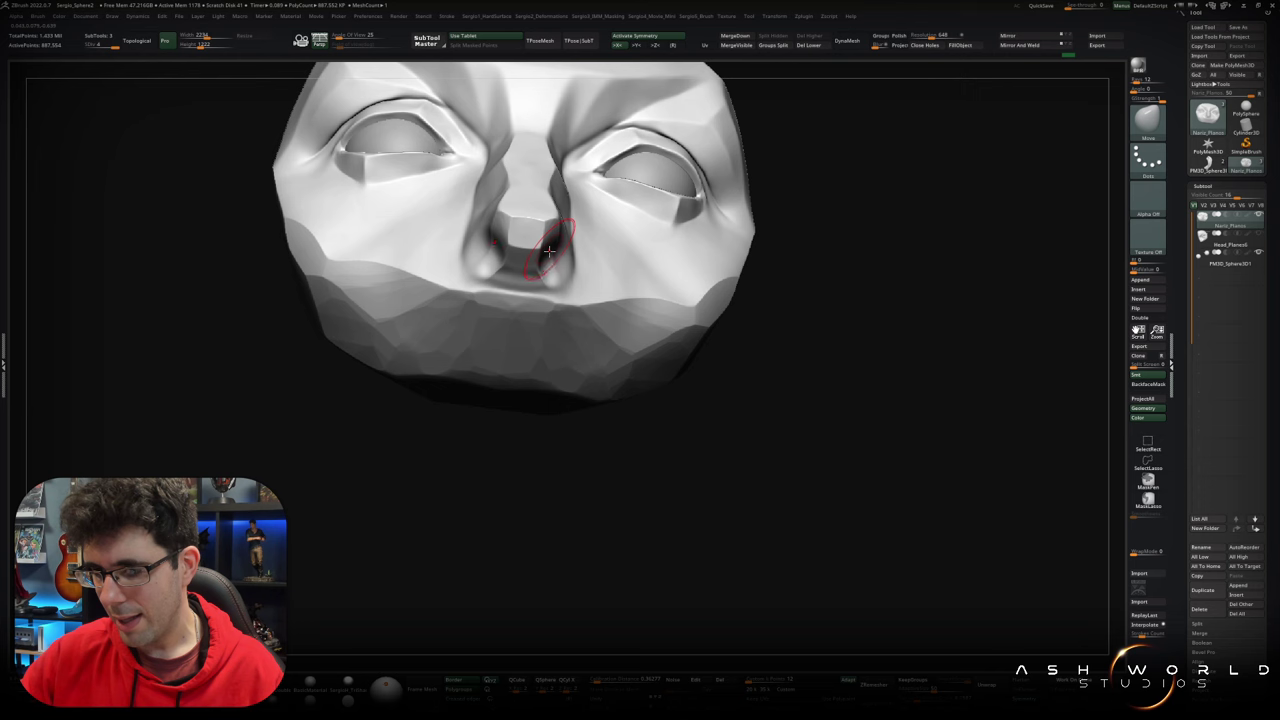
drag(551, 274, 531, 278)
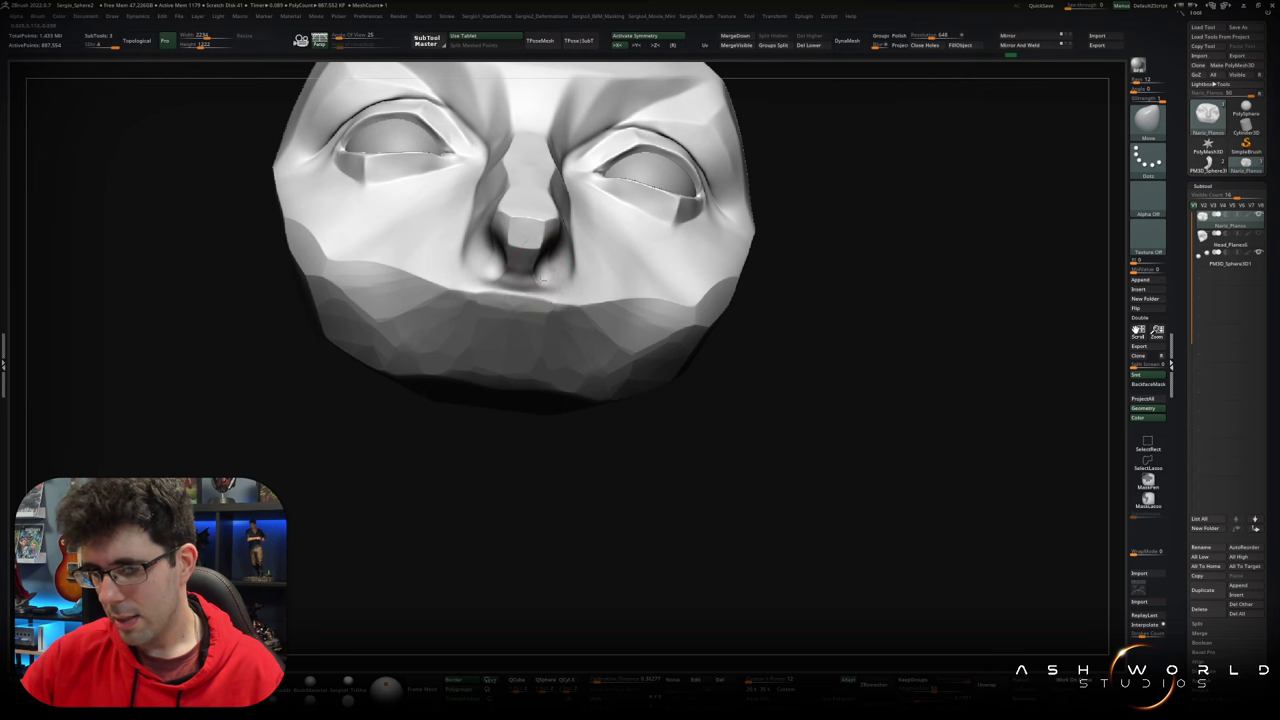
mouse_move(567, 243)
right_down()
mouse_move(547, 263)
mouse_move(578, 230)
right_up()
key(b)
key(t)
key(d)
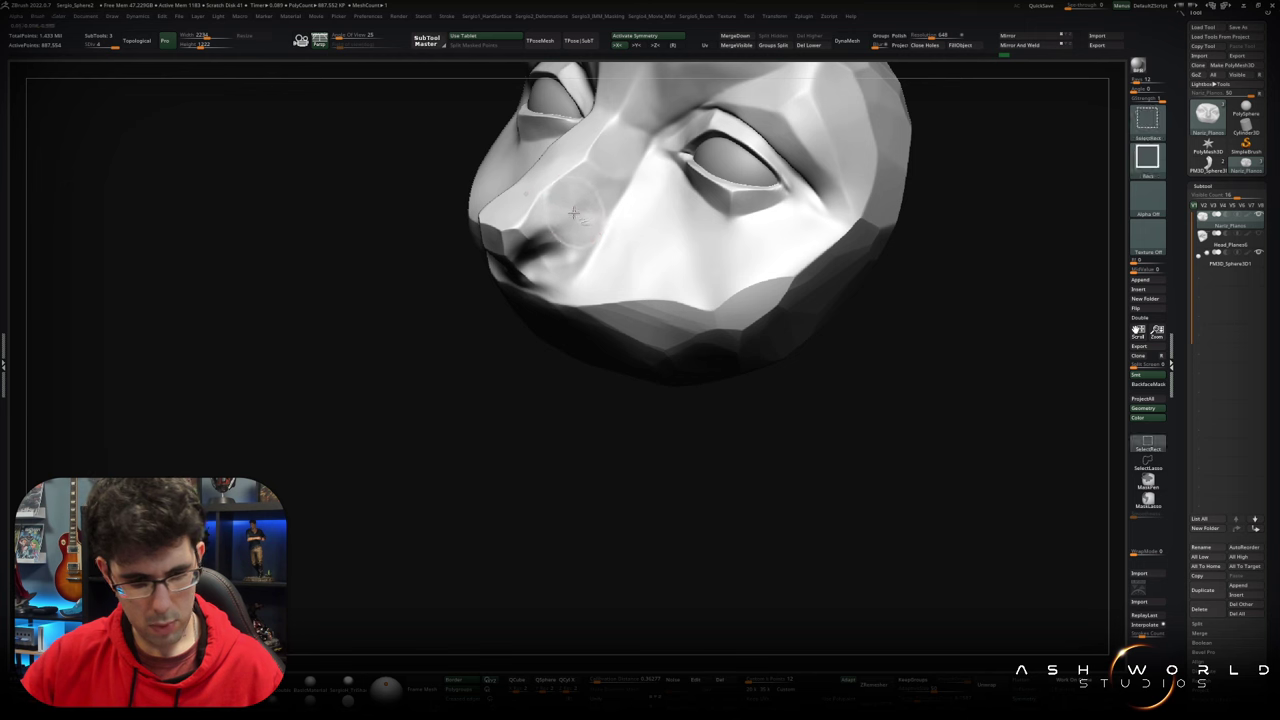
Step: Carve around the nose tip using the ClayBuildup and DamStandard brushes
key(b)
key(c)
key(b)
key(b)
key(d)
key(s)
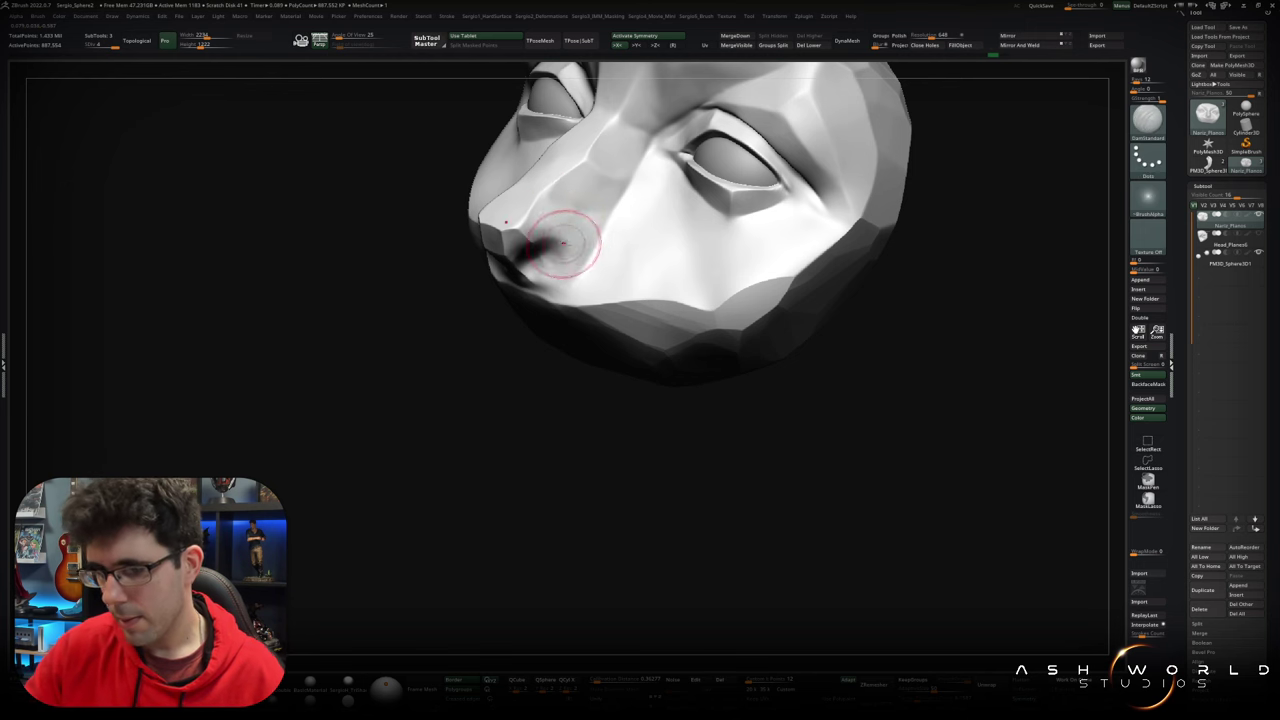
right_drag(550, 240, 540, 242)
key(b)
key(c)
key(b)
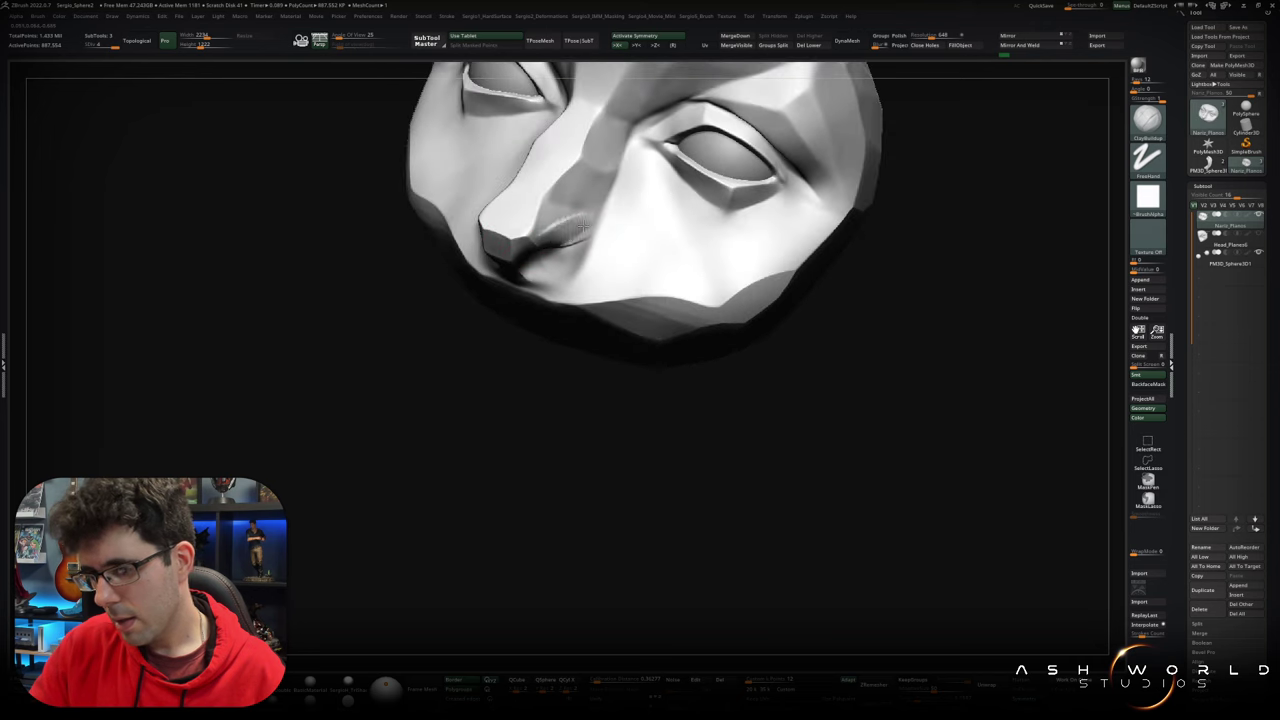
Step: Flatten the planes under the nose with TrimDynamic, then recarve the nostril openings with DamStandard
key(b)
key(t)
key(d)
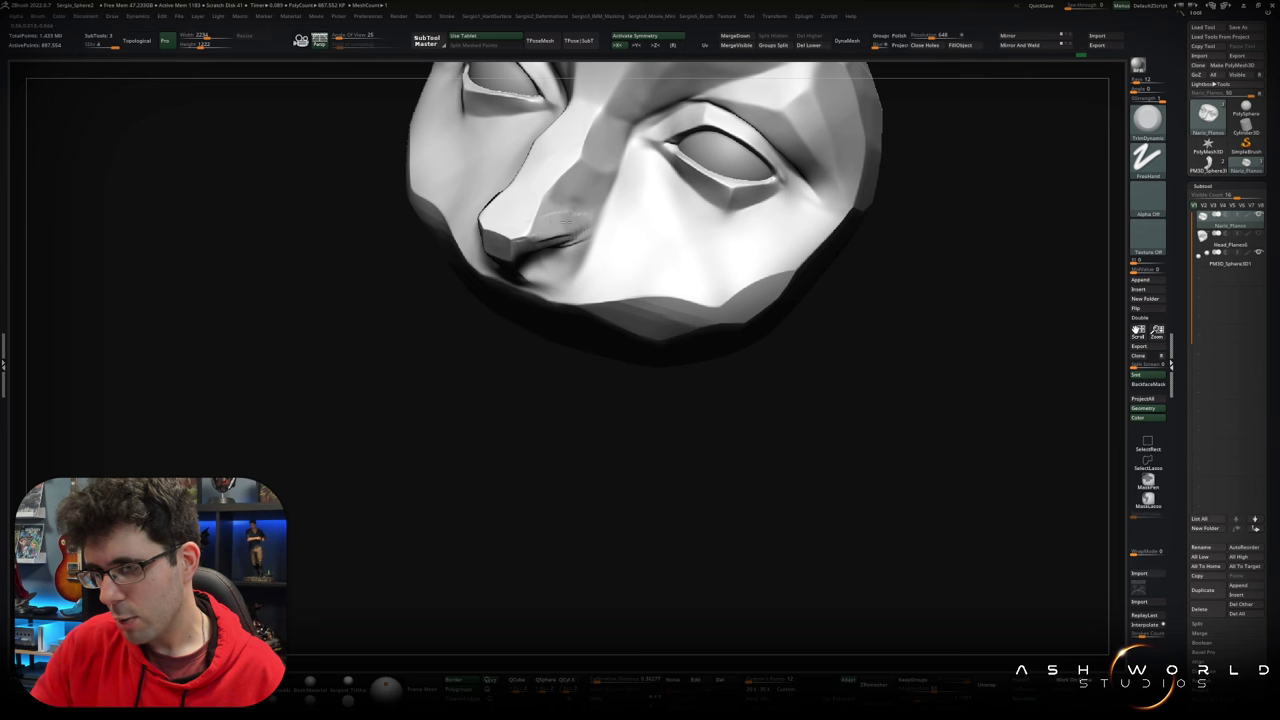
right_drag(555, 244, 555, 222)
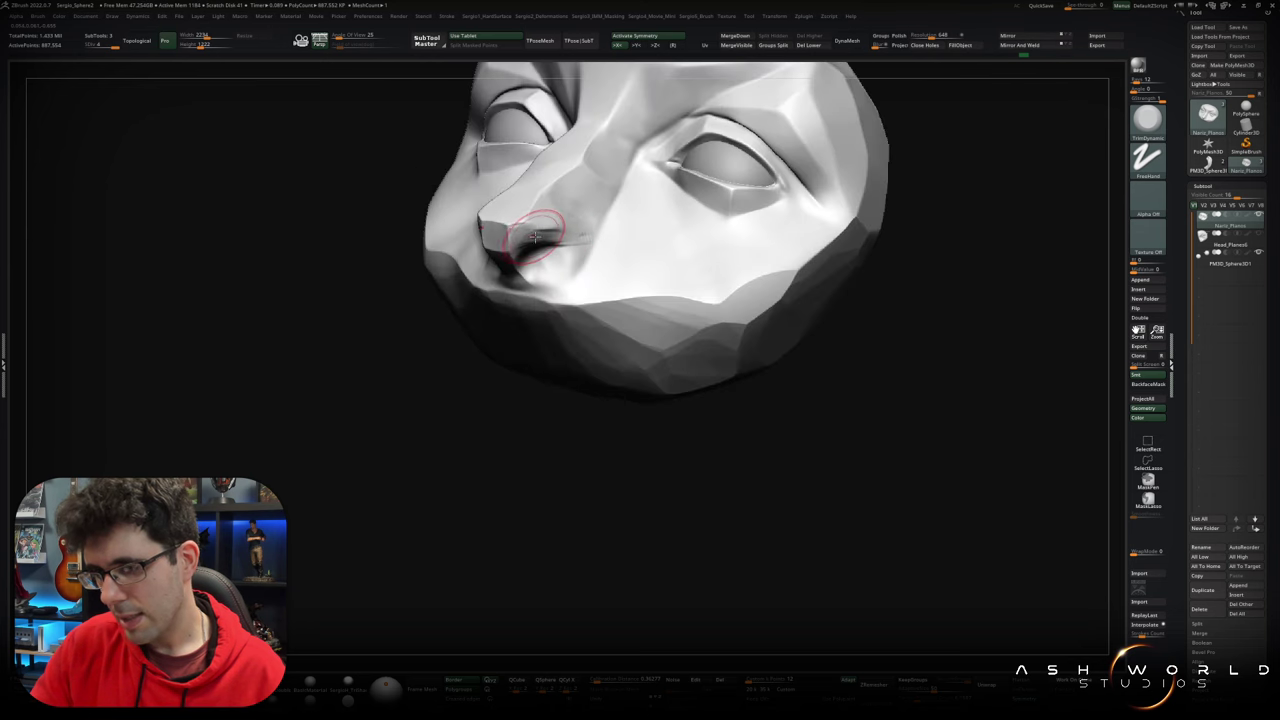
right_drag(555, 240, 560, 263)
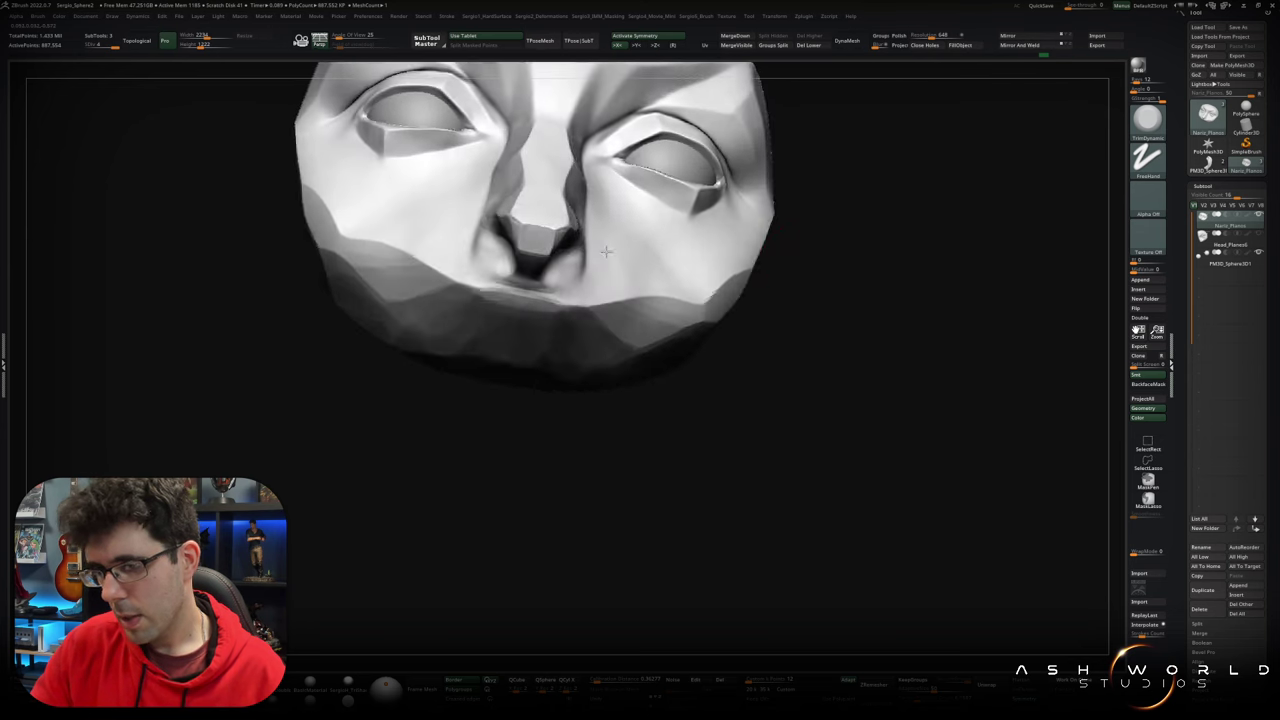
key(b)
key(d)
key(s)
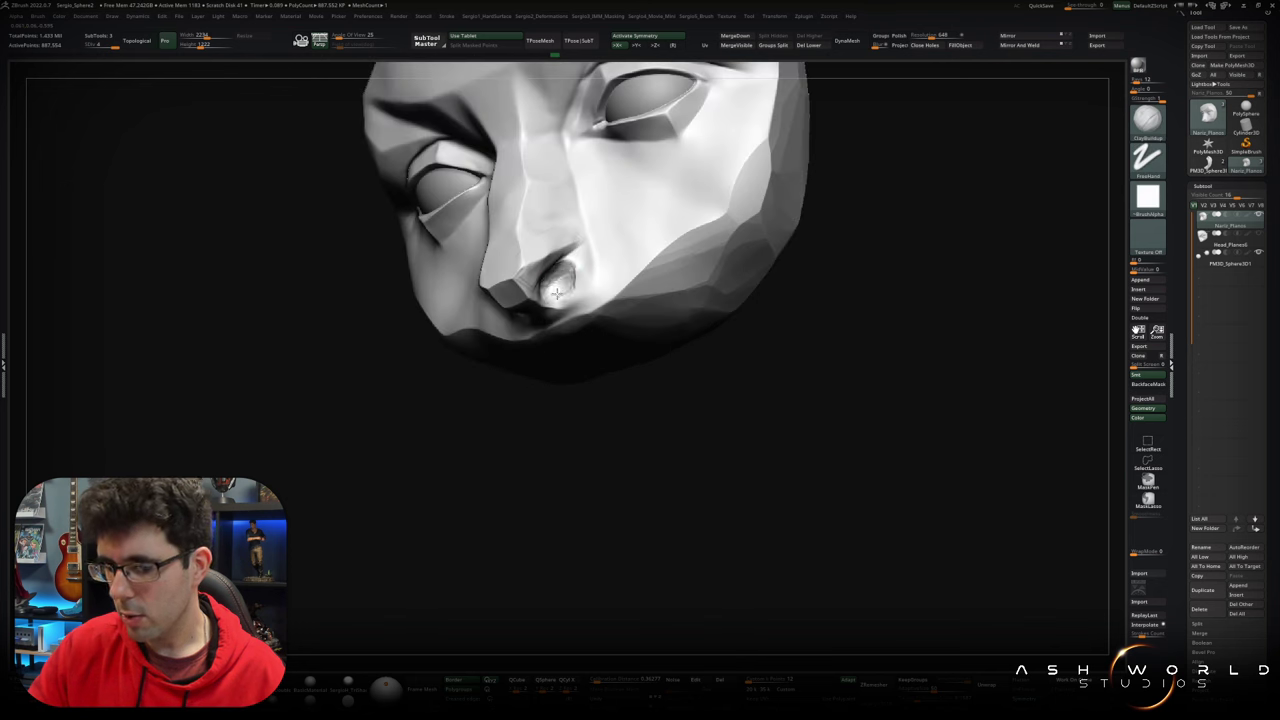
right_drag(580, 280, 585, 340)
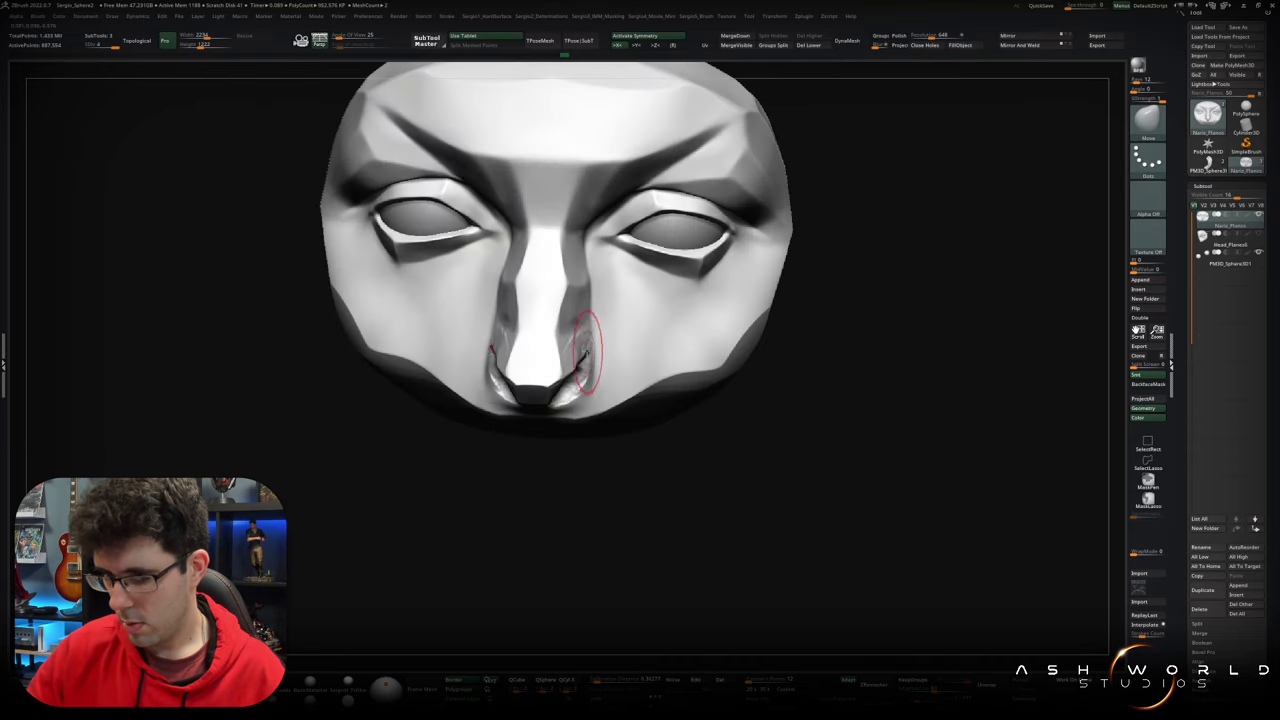
mouse_move(566, 327)
right_down()
mouse_move(584, 366)
mouse_move(820, 349)
mouse_move(831, 331)
right_up()
Step: Append a Sphere3D subtool, shrink it to nostril size and place it beside the nose tip
click(1139, 280)
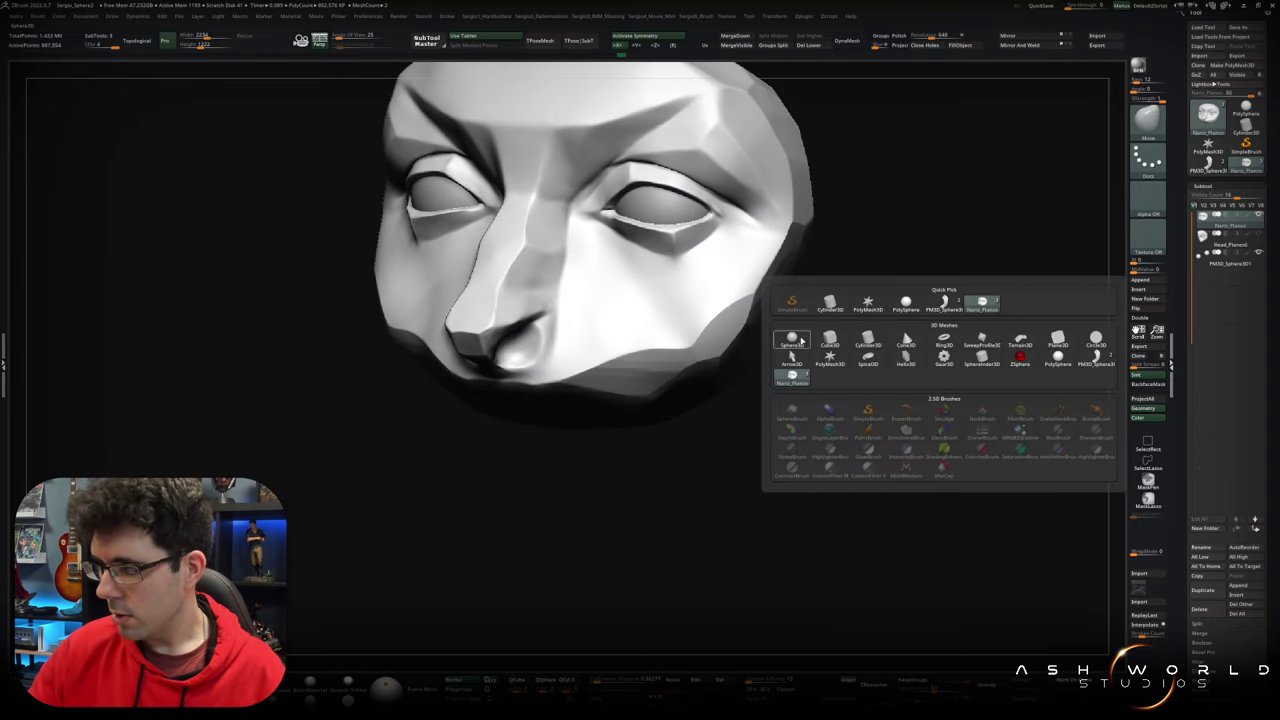
click(803, 339)
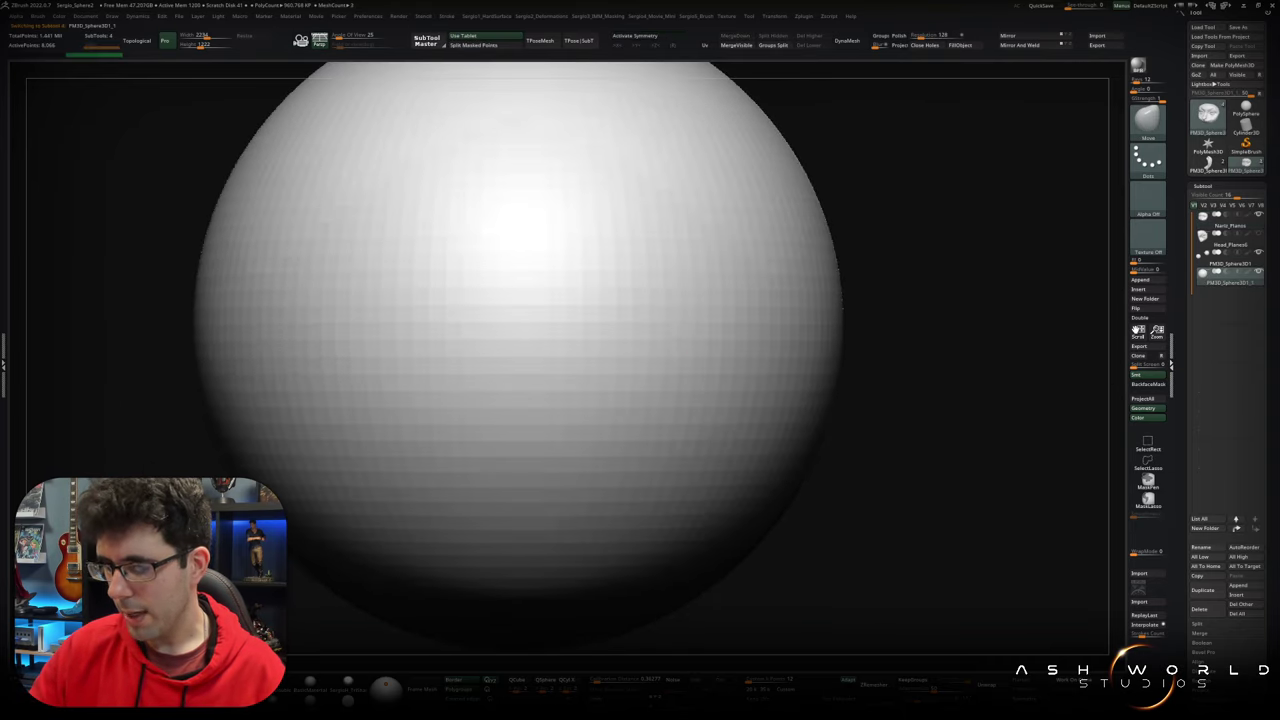
key(w)
drag(517, 325, 353, 524)
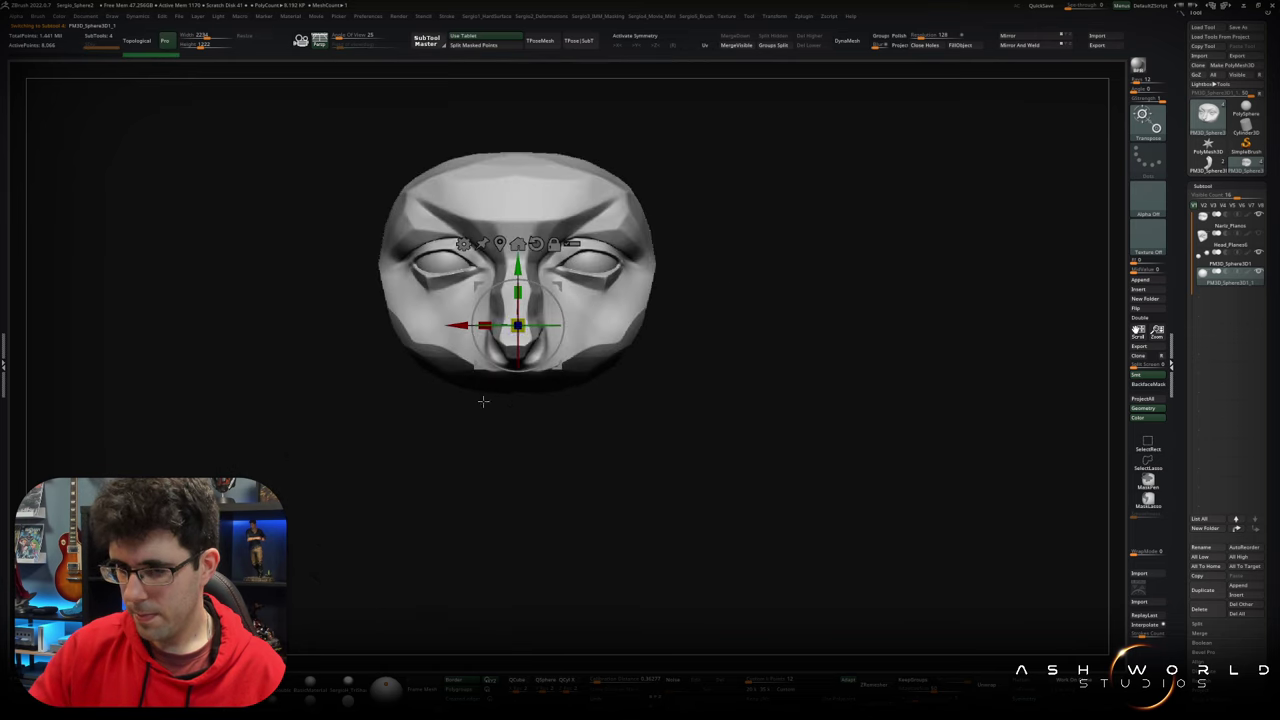
drag(436, 432, 676, 397)
drag(557, 284, 809, 263)
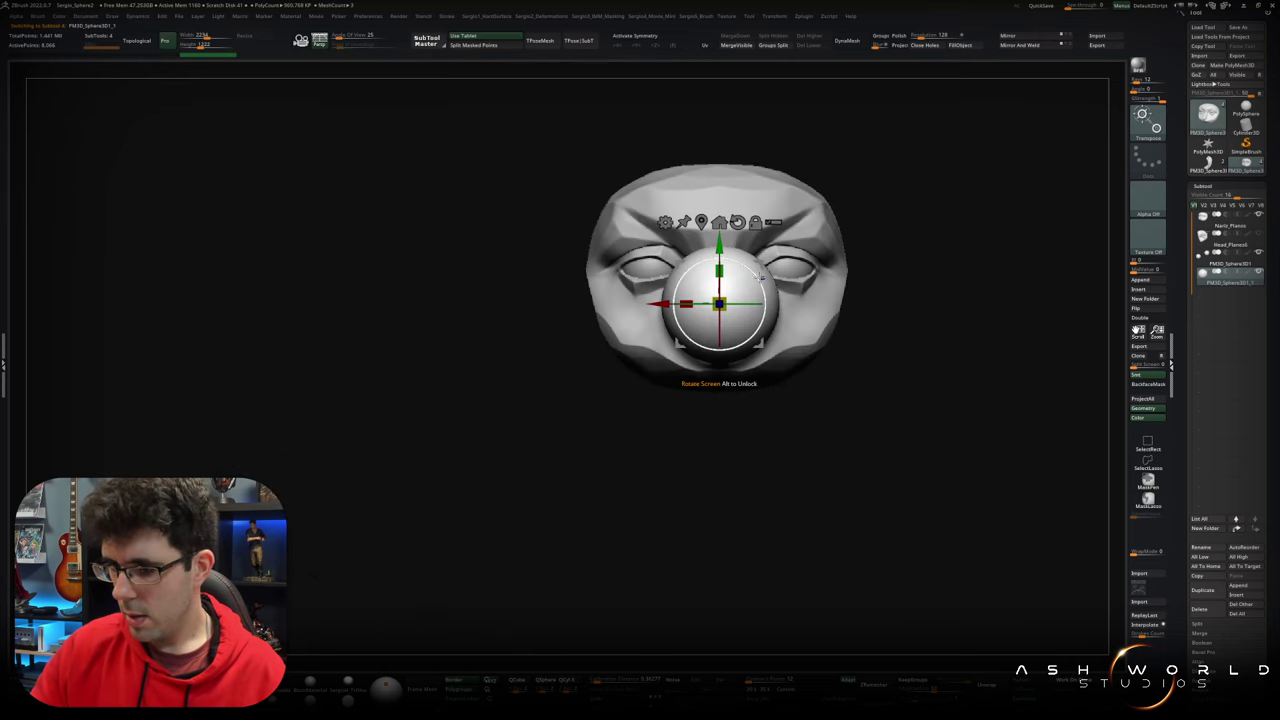
drag(532, 311, 470, 380)
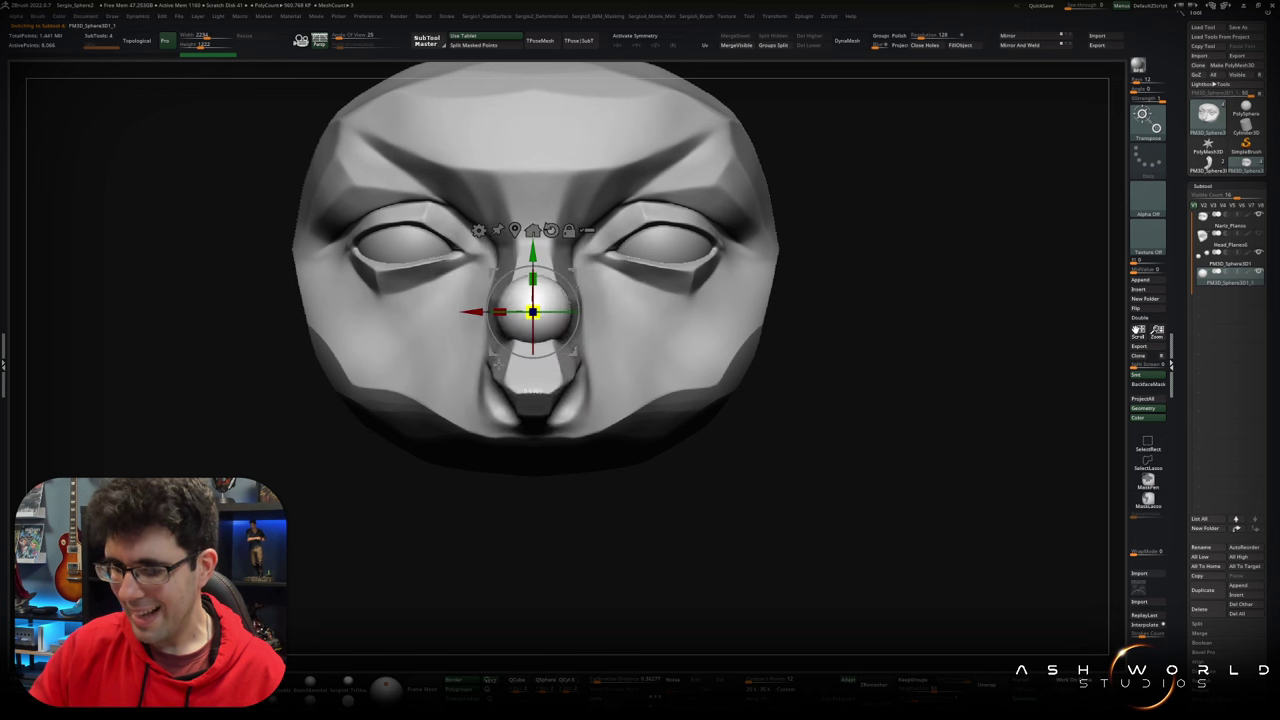
drag(532, 311, 594, 369)
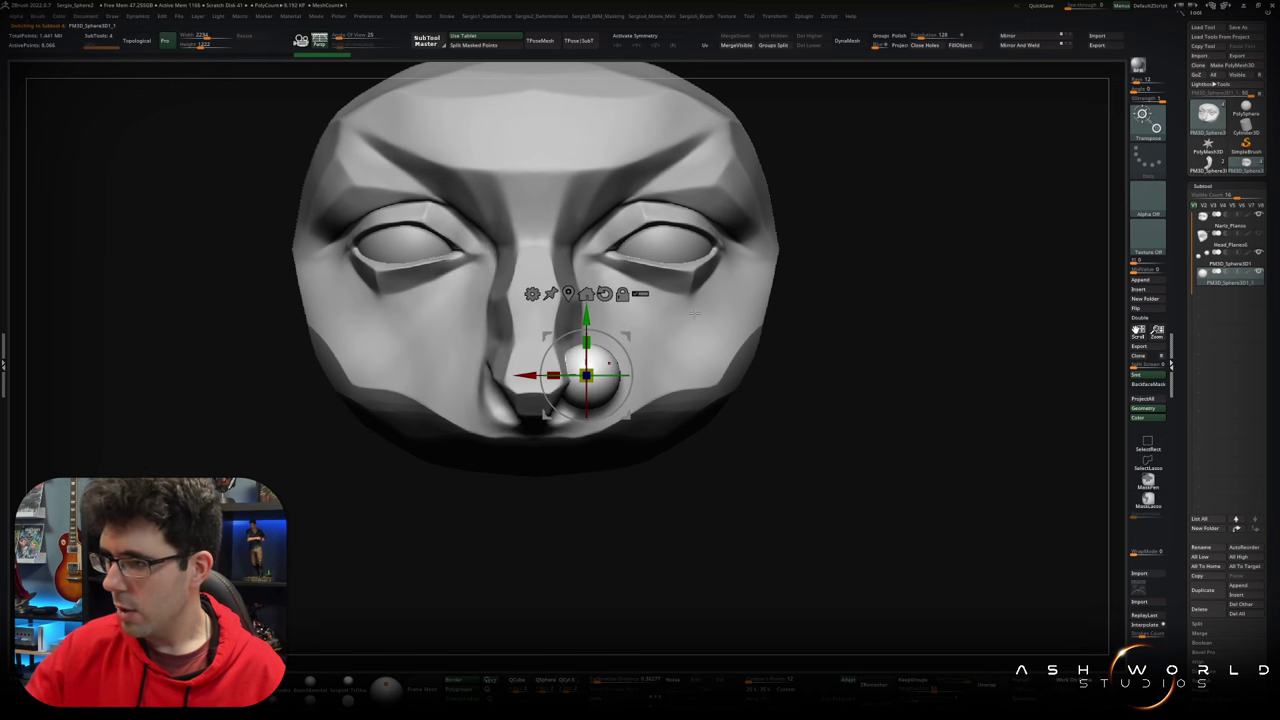
Step: Mirror the sphere to the opposite nostril with X symmetry enabled
click(1020, 45)
key(x)
drag(841, 138, 720, 150)
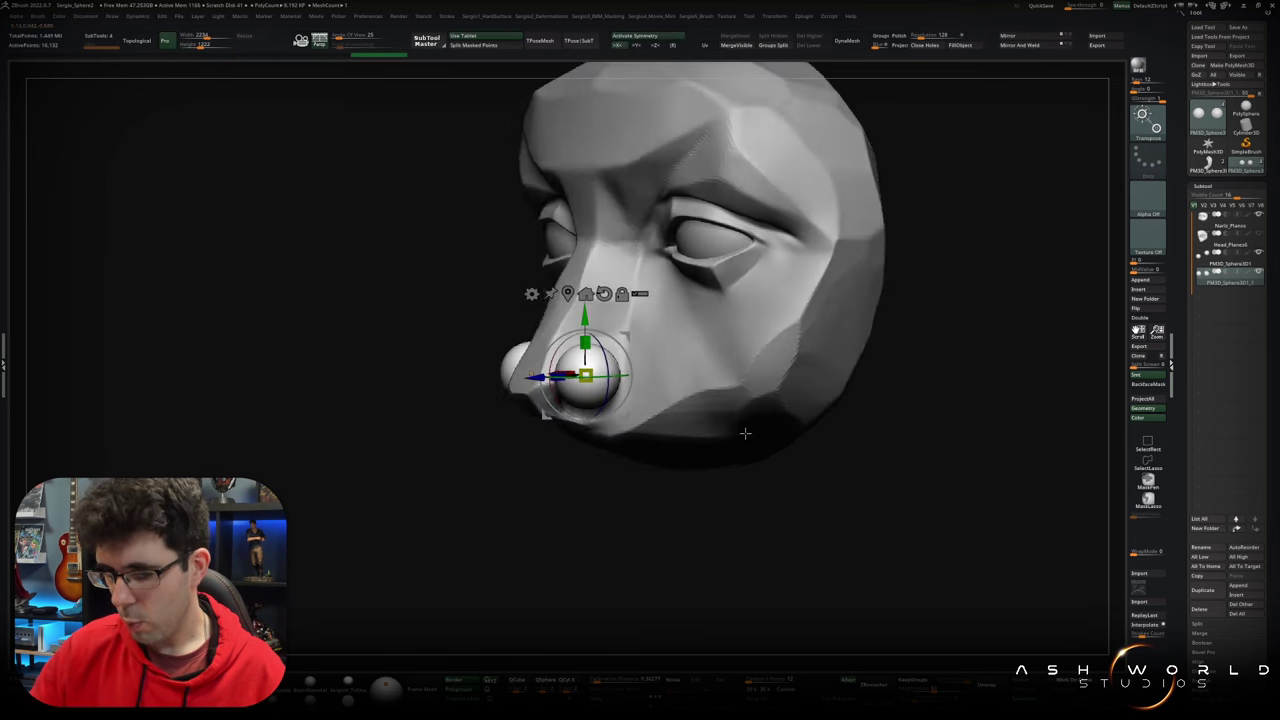
key(q)
mouse_move(618, 385)
right_down()
mouse_move(557, 400)
mouse_move(528, 357)
mouse_move(584, 355)
right_up()
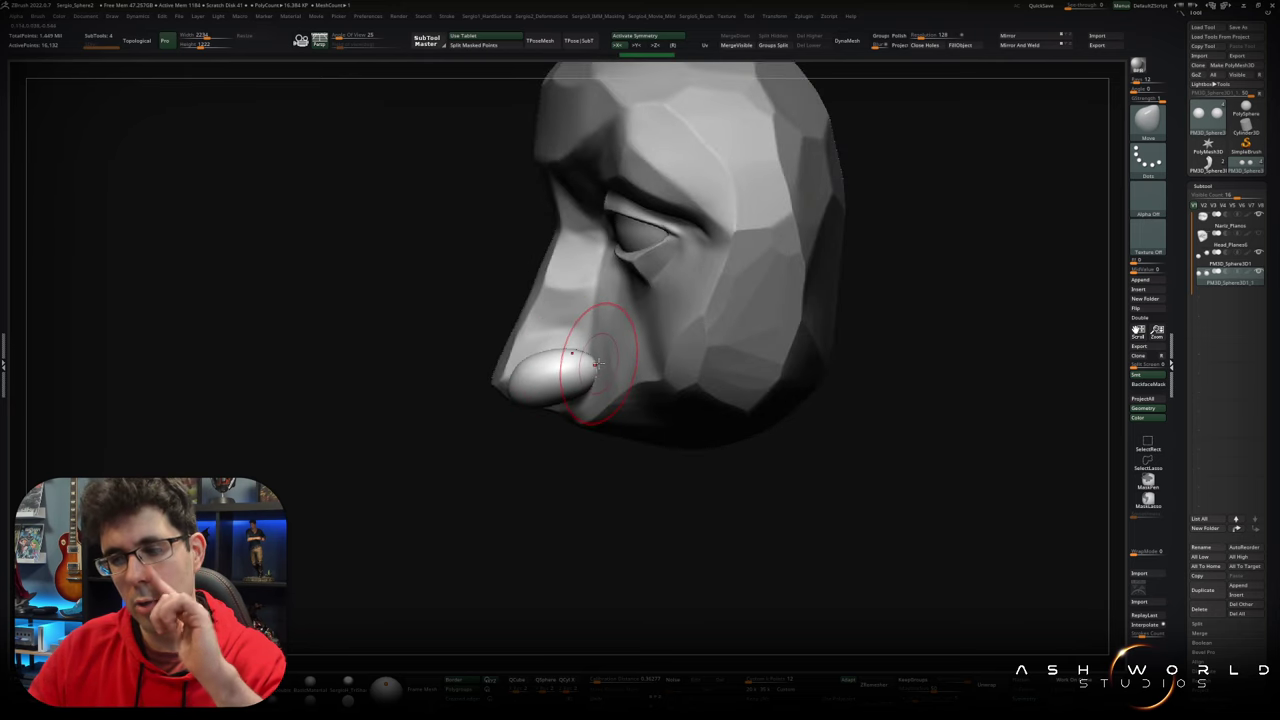
Step: Sculpt both nostril spheres into narrower, rounded wings, briefly isolating them to check
right_drag(596, 343, 590, 382)
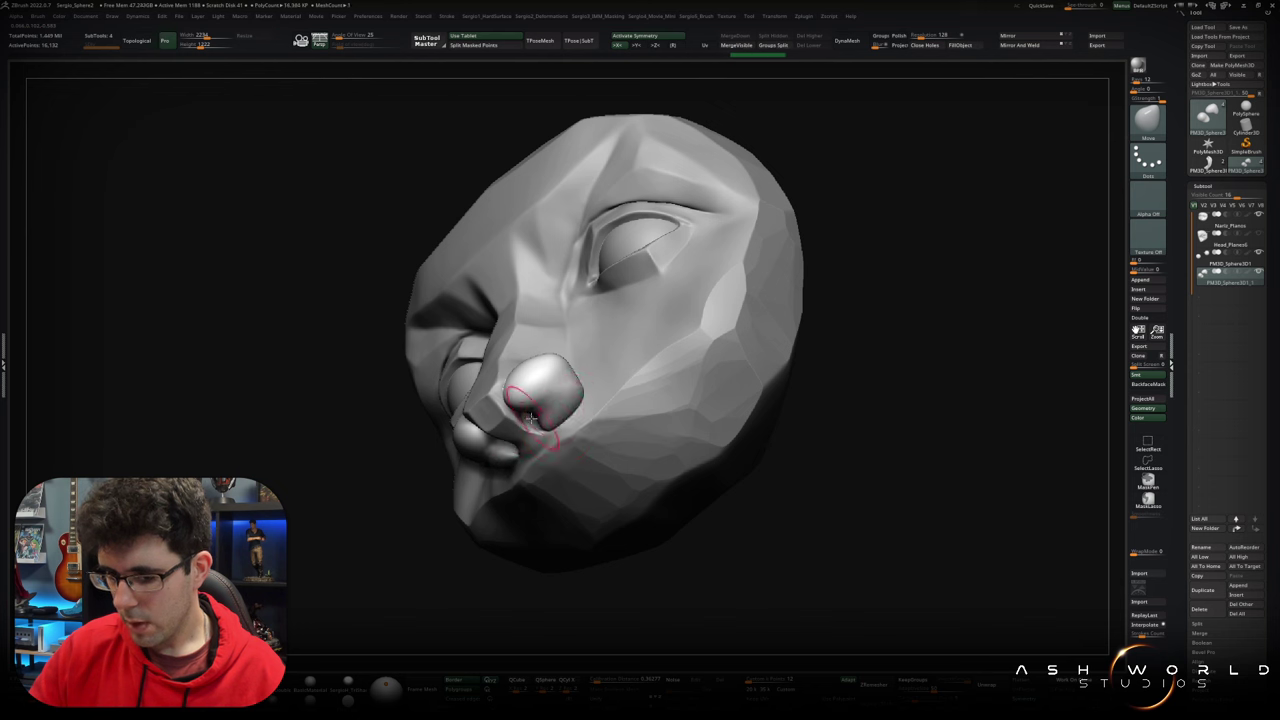
drag(530, 420, 490, 455)
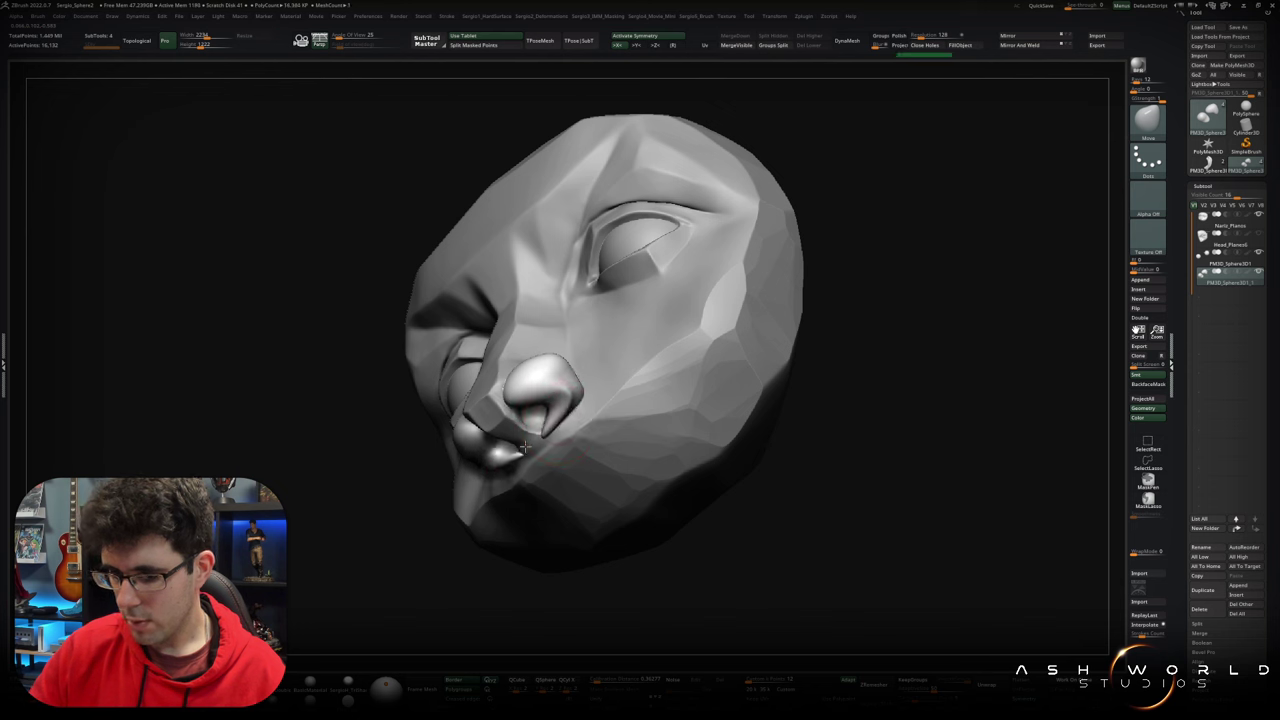
right_drag(556, 378, 558, 448)
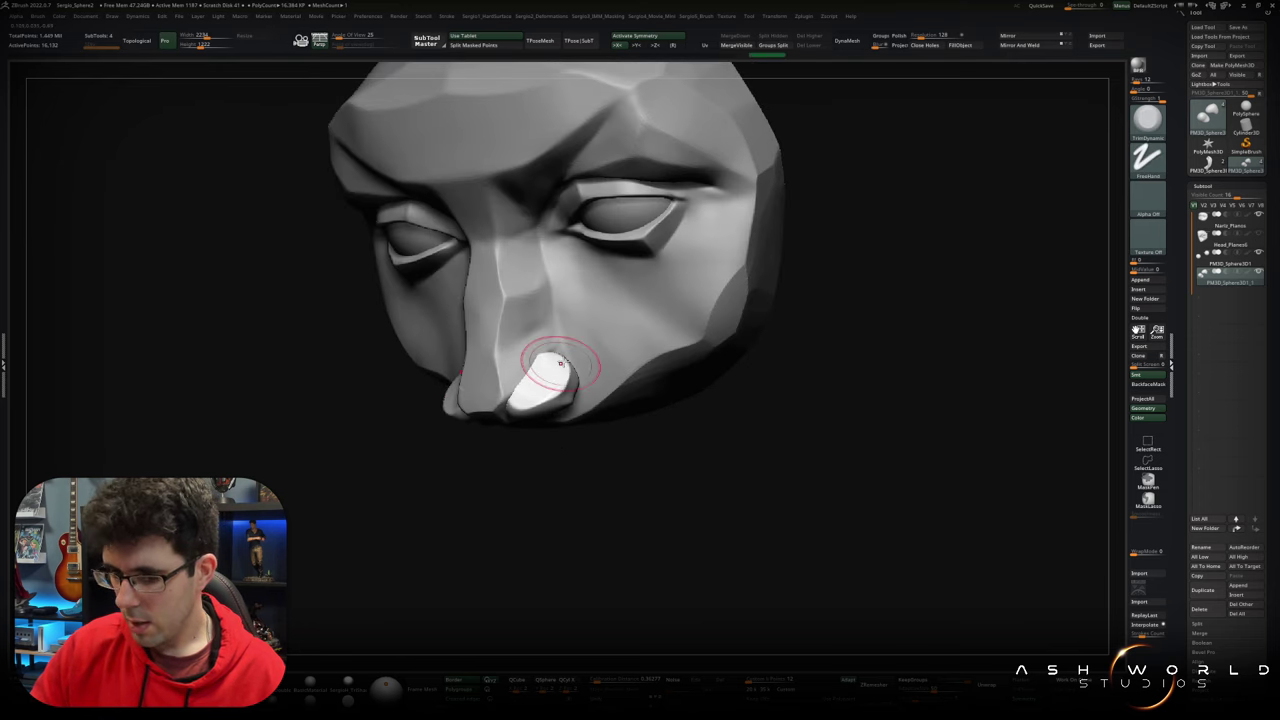
right_drag(544, 373, 560, 370)
ctrl+shift+click(565, 368)
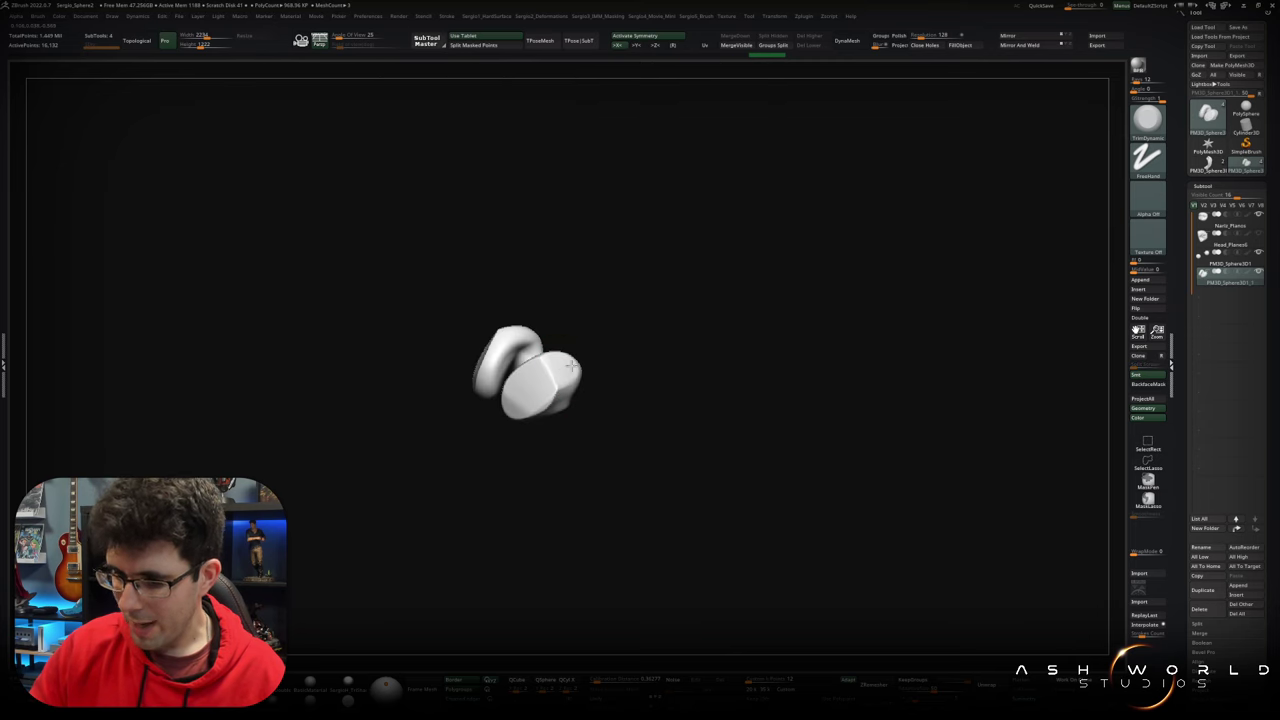
ctrl+shift+click(560, 365)
mouse_move(571, 357)
right_down()
mouse_move(540, 375)
mouse_move(472, 352)
right_up()
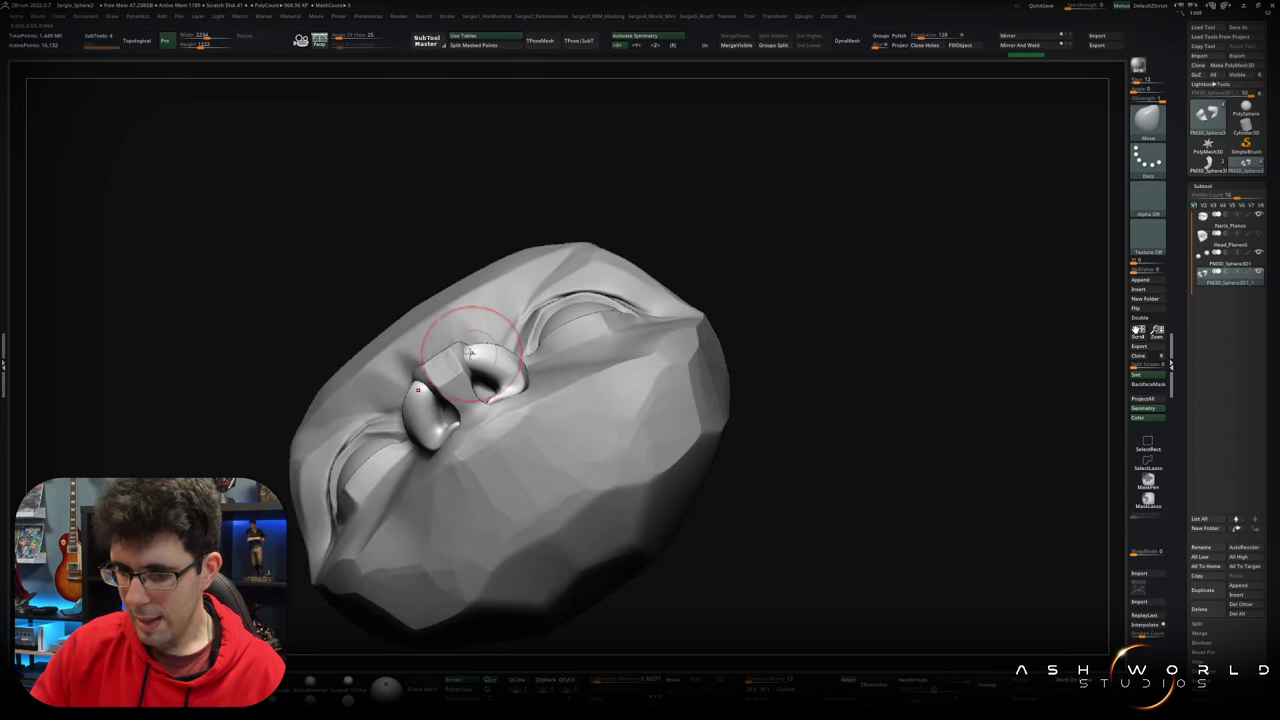
mouse_move(498, 356)
right_down()
mouse_move(513, 378)
mouse_move(651, 371)
mouse_move(586, 378)
mouse_move(657, 386)
mouse_move(520, 390)
right_up()
mouse_move(617, 399)
mouse_down()
mouse_move(545, 350)
mouse_move(460, 327)
mouse_move(528, 357)
mouse_move(515, 360)
mouse_up()
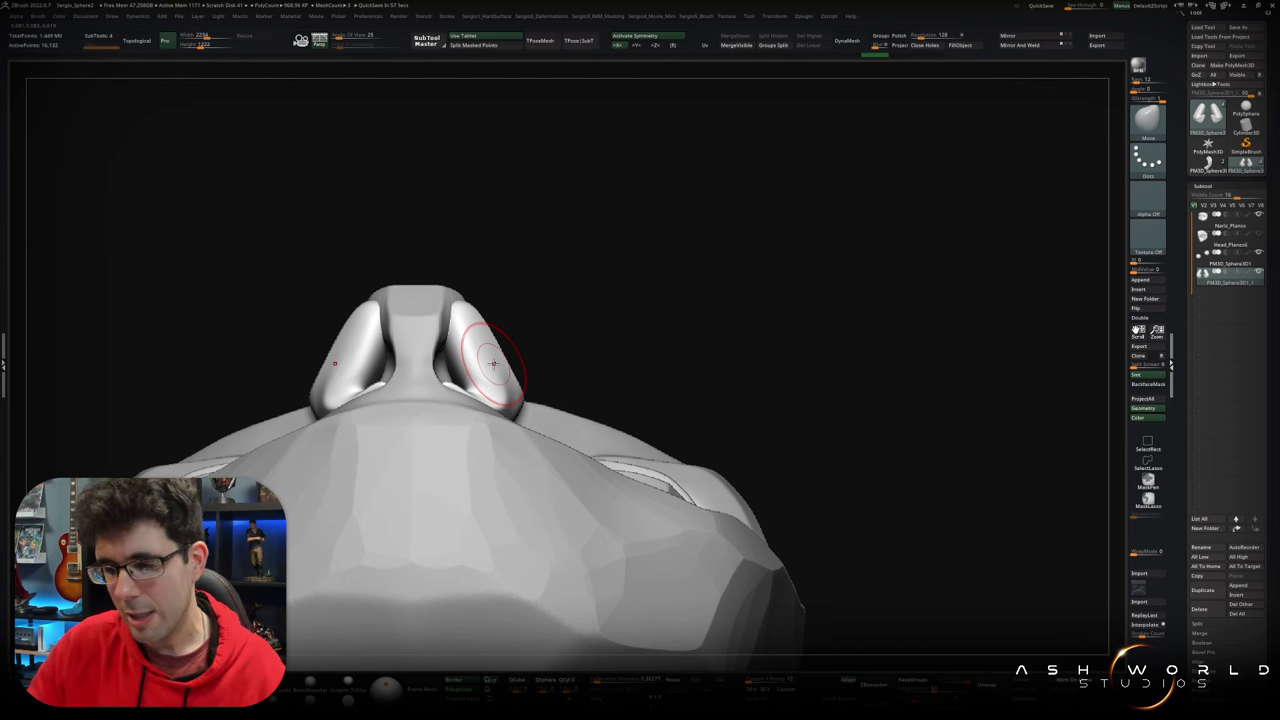
Step: Refine the nostril with small strokes and dismiss the SelectRect notice
right_drag(493, 363, 537, 326)
key(s)
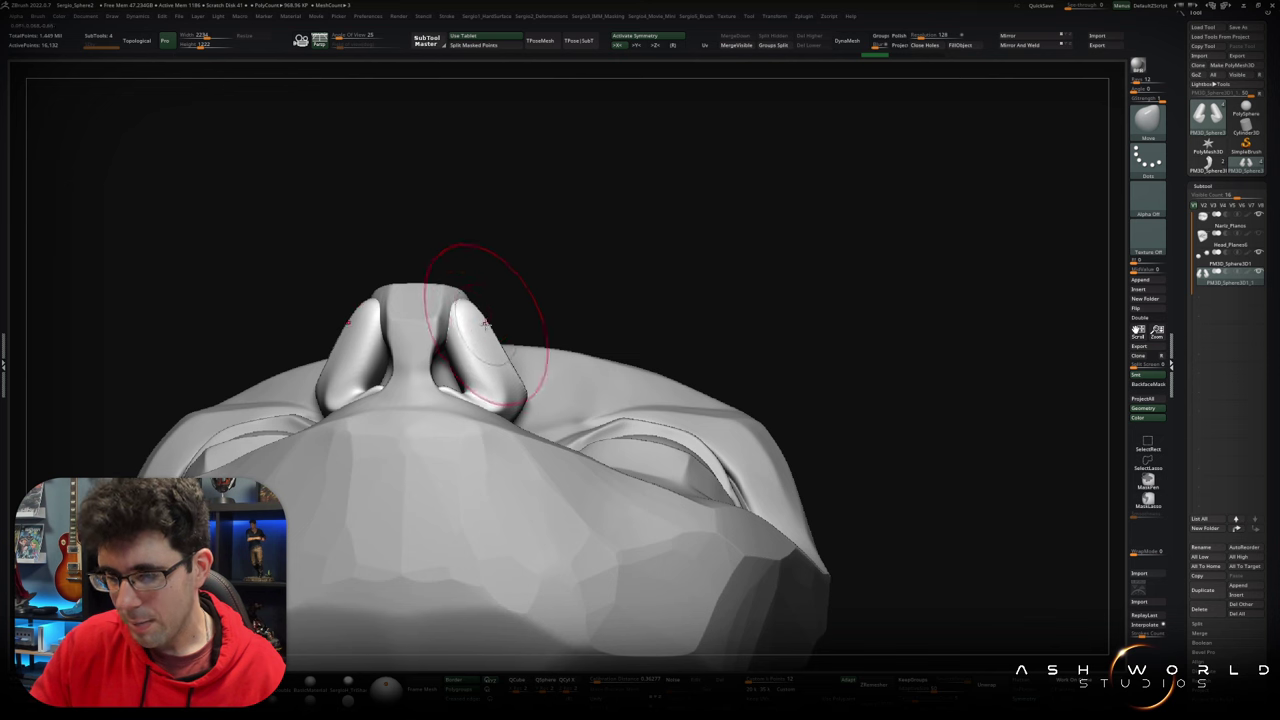
drag(489, 328, 481, 334)
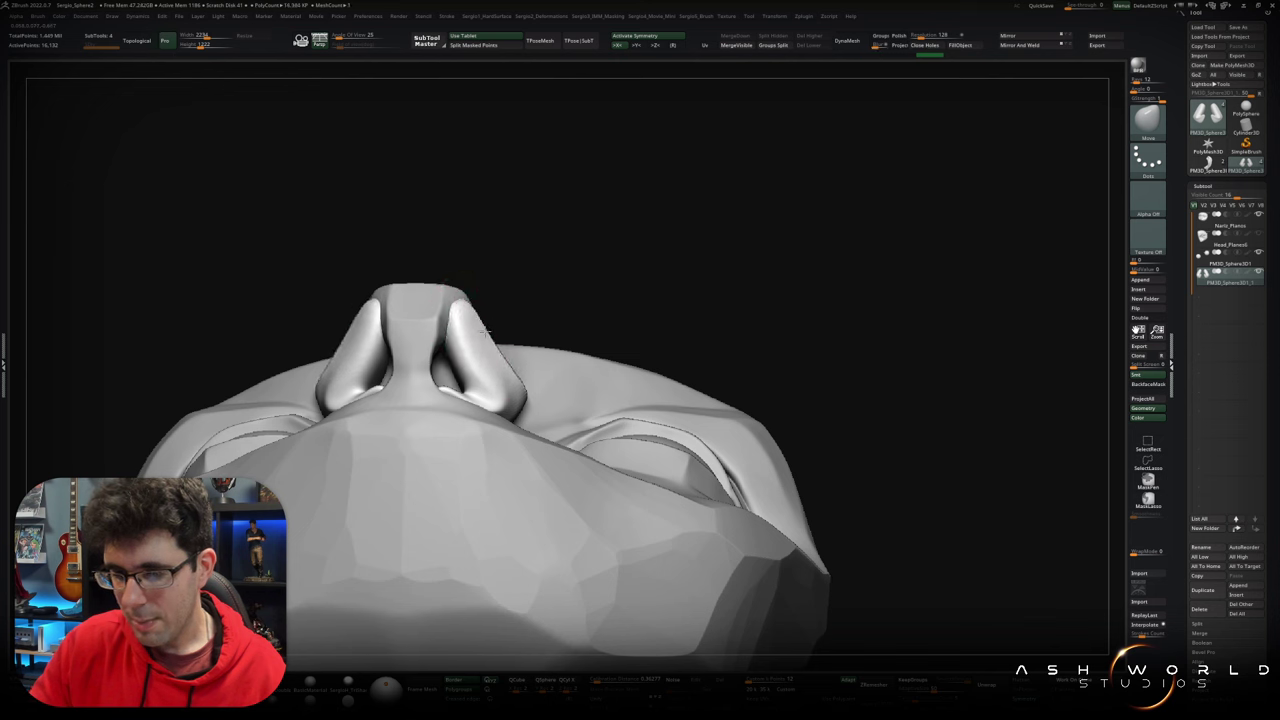
mouse_move(555, 290)
right_down()
mouse_move(580, 317)
mouse_move(500, 428)
mouse_move(476, 381)
right_up()
key(b)
key(s)
key(r)
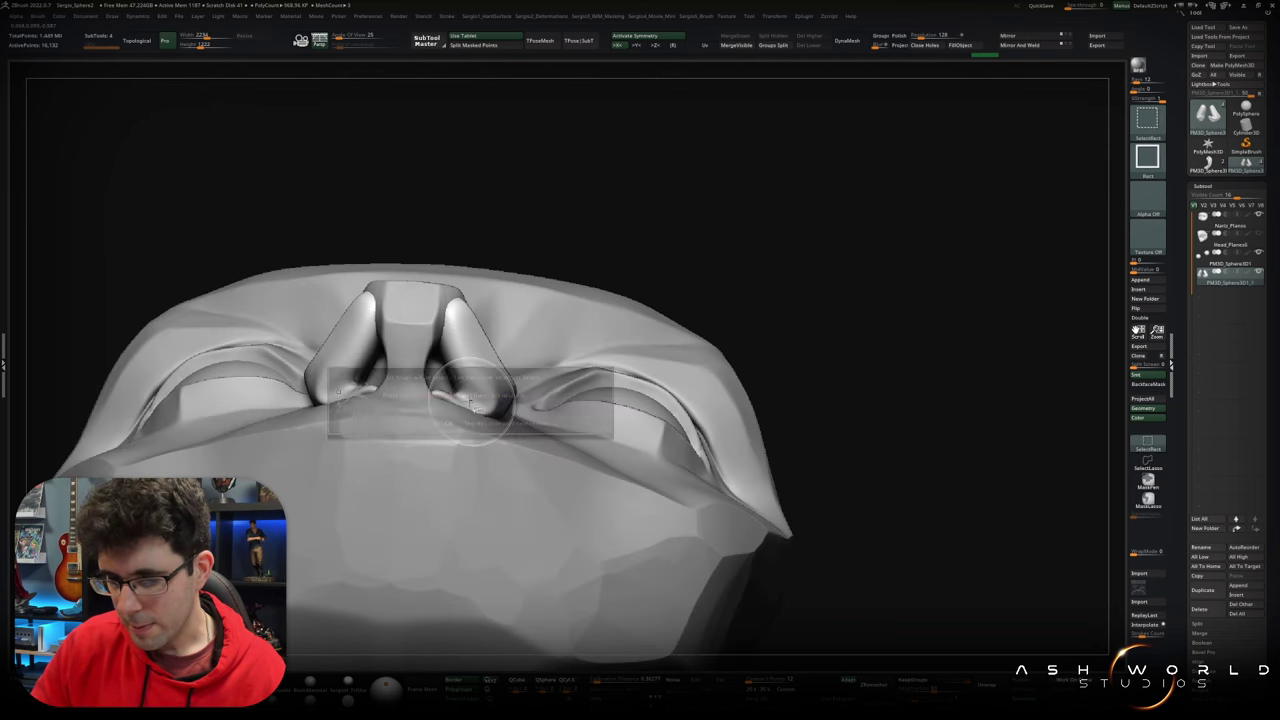
click(449, 423)
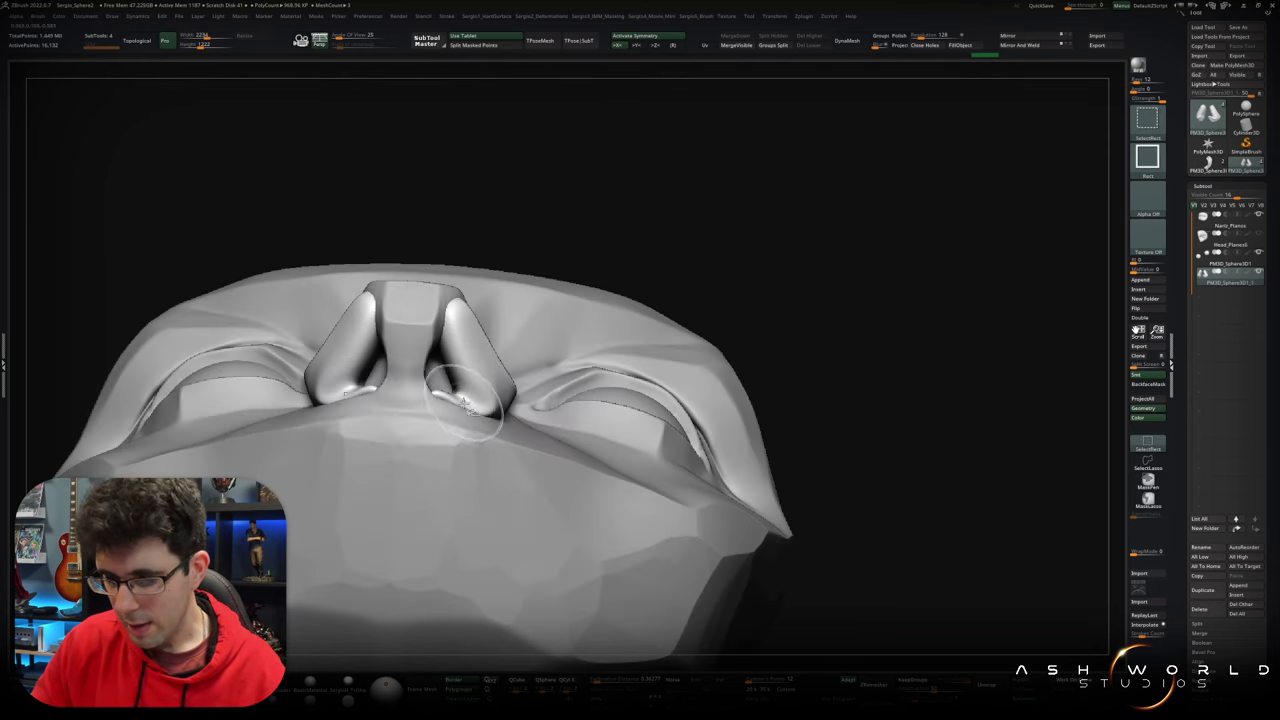
Step: Swell both nostrils outward with the Inflat brush
key(b)
key(i)
key(n)
drag(466, 402, 487, 402)
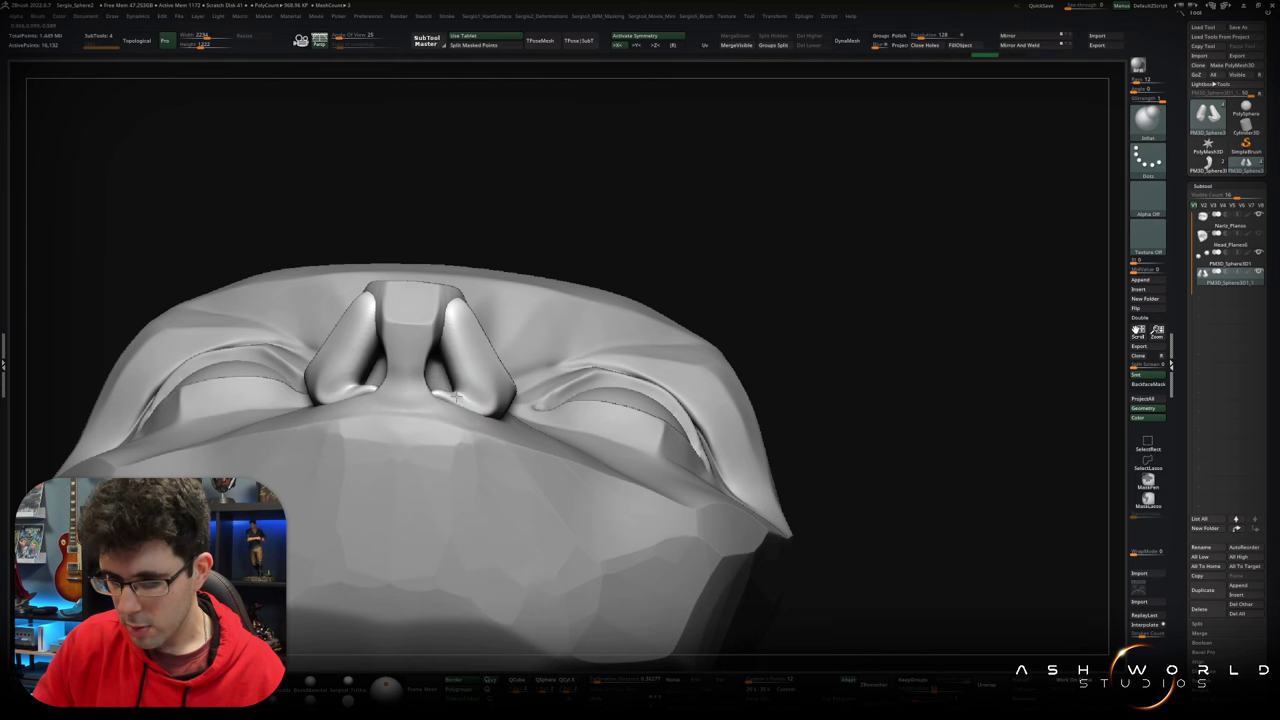
key(b)
key(m)
key(v)
mouse_move(513, 409)
right_down()
mouse_move(465, 410)
mouse_move(477, 336)
right_up()
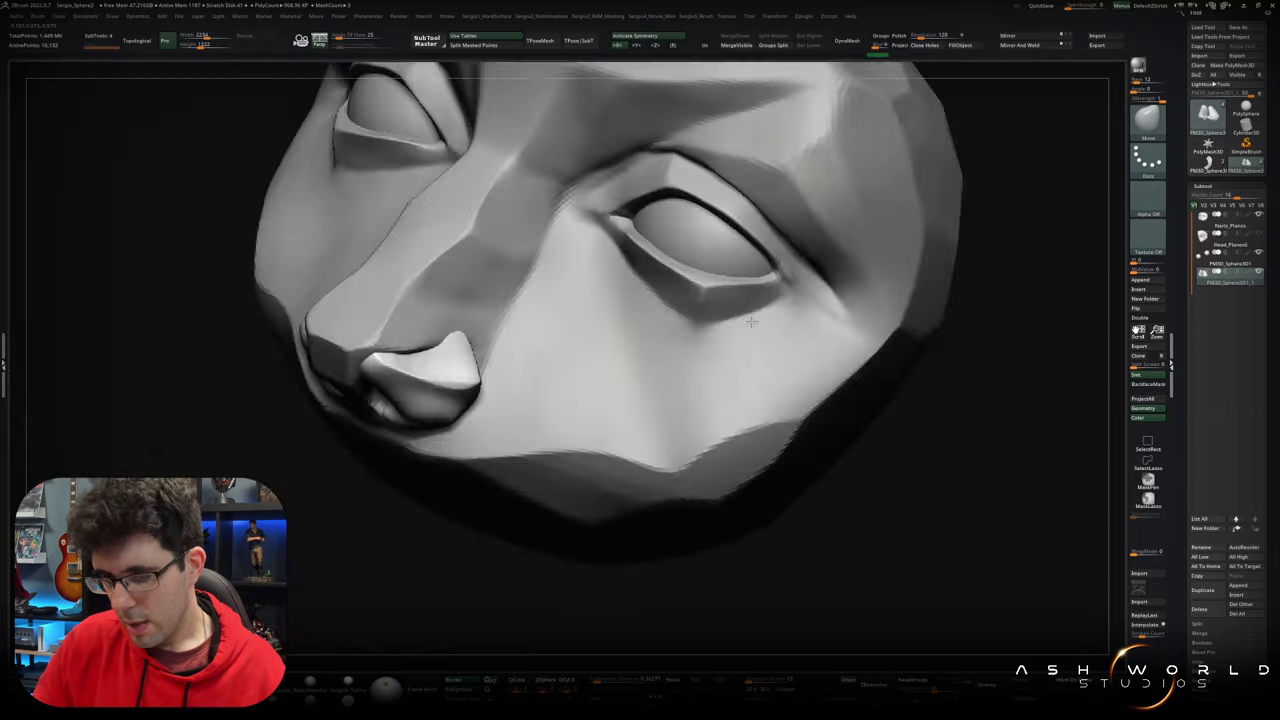
Step: Flatten the nostrils' upper surface into a plane with TrimDynamic
key(b)
key(t)
key(d)
drag(508, 337, 472, 348)
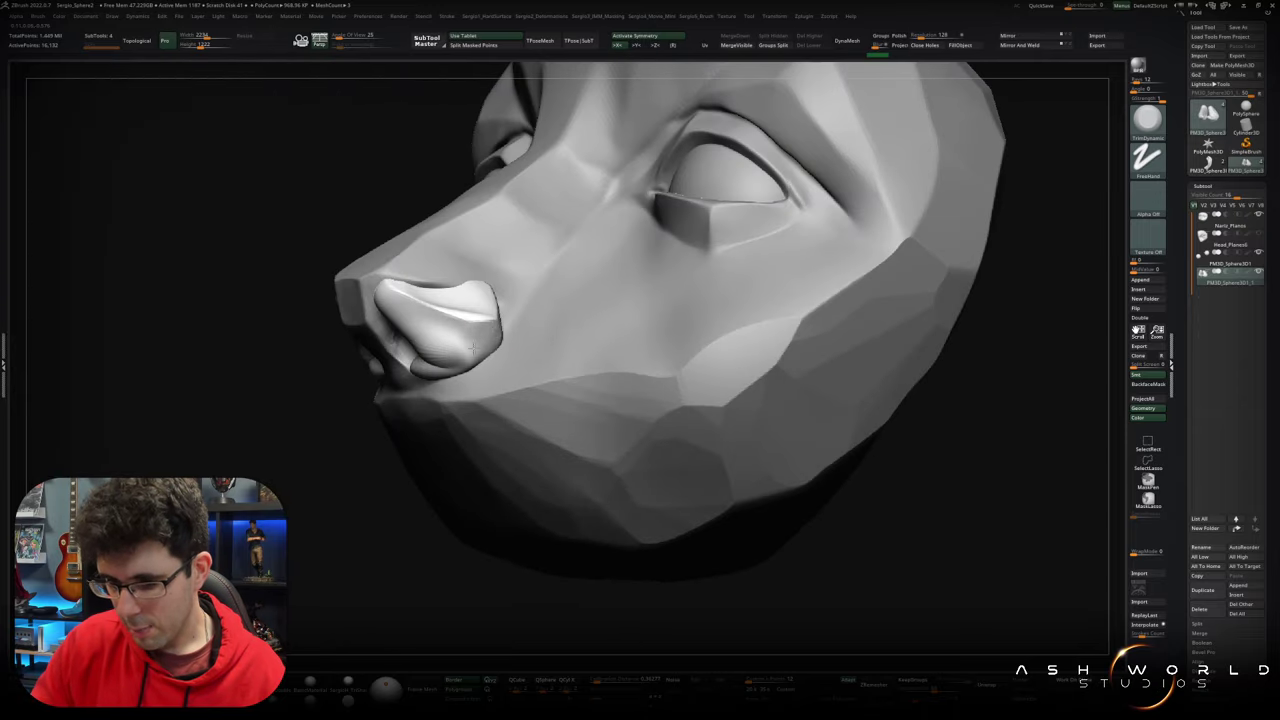
key(b)
key(s)
key(t)
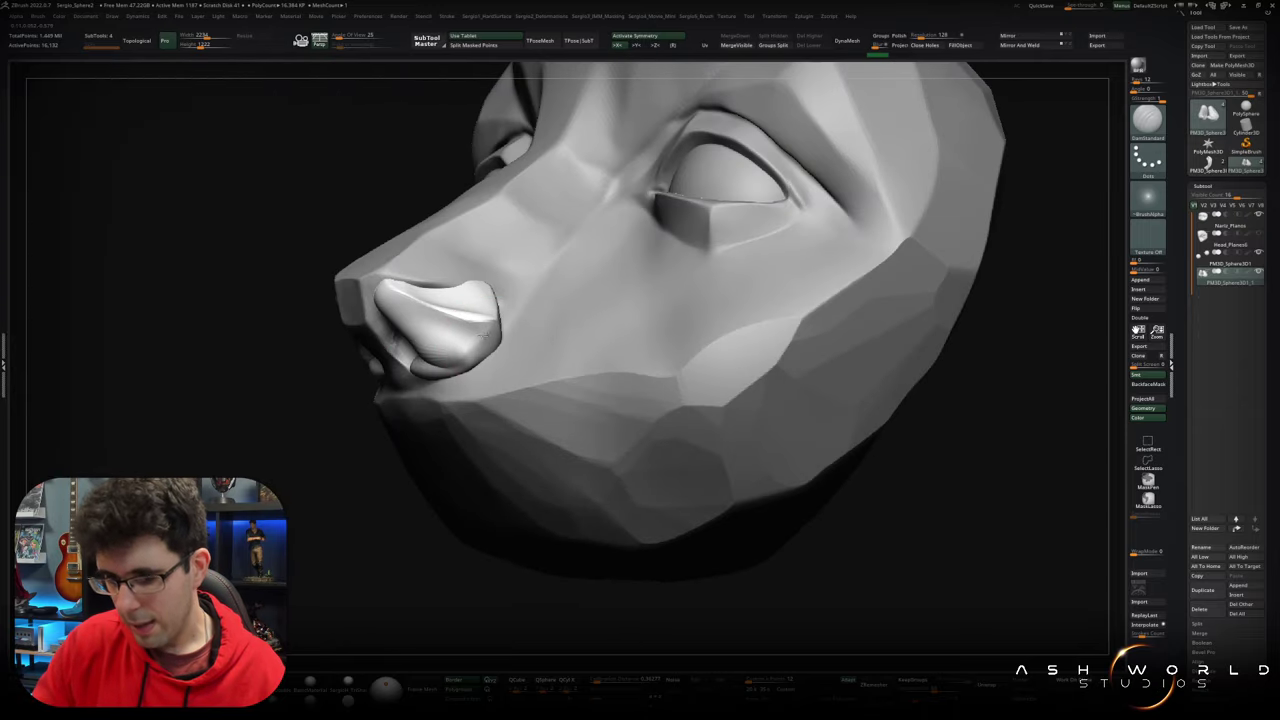
mouse_move(464, 343)
right_down()
mouse_move(423, 288)
mouse_move(400, 291)
right_up()
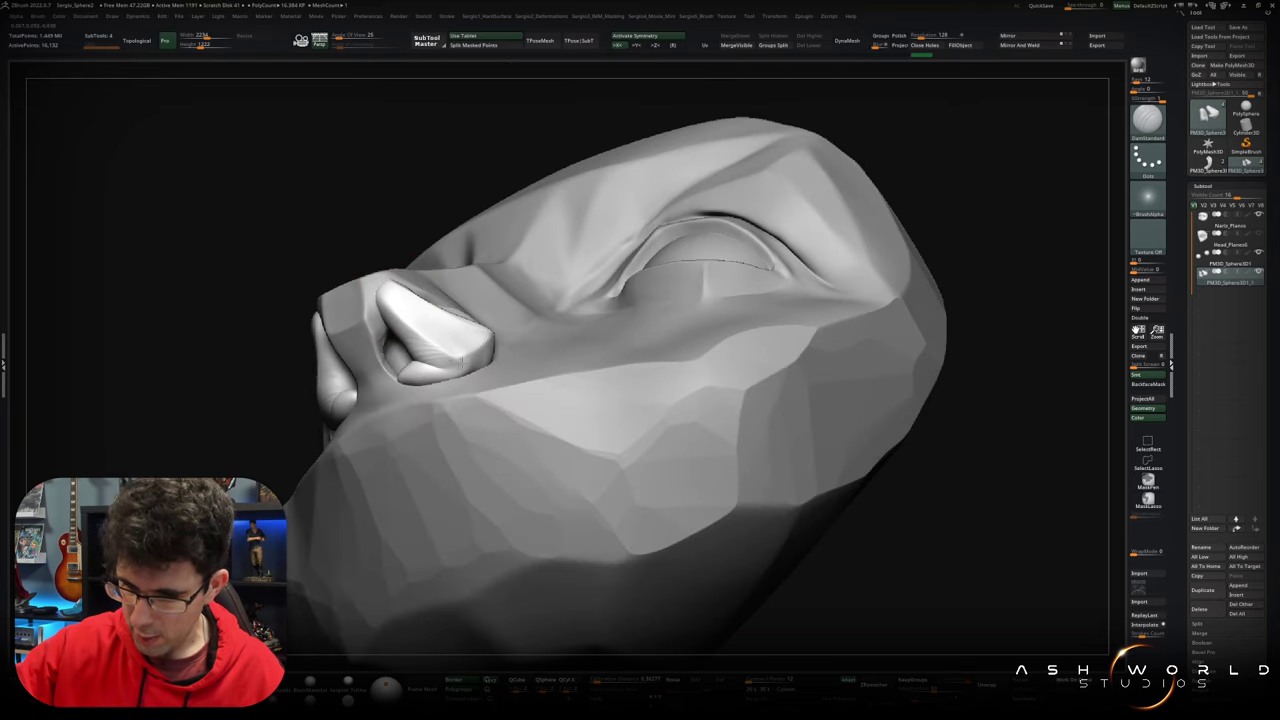
Step: Solo the nostril pieces to inspect them, then return to the full head
ctrl+shift+click(463, 358)
mouse_move(463, 358)
right_down()
mouse_move(500, 345)
mouse_move(478, 374)
mouse_move(480, 360)
mouse_move(497, 369)
mouse_move(485, 323)
mouse_move(450, 267)
mouse_move(457, 300)
mouse_move(338, 357)
mouse_move(400, 340)
mouse_move(357, 363)
mouse_move(503, 303)
mouse_move(405, 286)
mouse_move(442, 309)
mouse_move(340, 300)
right_up()
ctrl+shift+click(497, 369)
key(b)
key(t)
key(d)
mouse_move(447, 348)
right_down()
mouse_move(420, 335)
mouse_move(464, 333)
mouse_move(458, 320)
right_up()
Step: Refine the isolated nostril pieces with the Move and TrimDynamic brushes
key(b)
key(m)
key(v)
key(ctrl+shift+s)
key(b)
key(t)
key(d)
mouse_move(460, 375)
right_down()
mouse_move(475, 320)
mouse_move(418, 293)
mouse_move(355, 298)
right_up()
Step: Turn Solo off and make Naris_Planes the active subtool in a frontal view
key(b)
key(m)
key(v)
key(ctrl+shift+s)
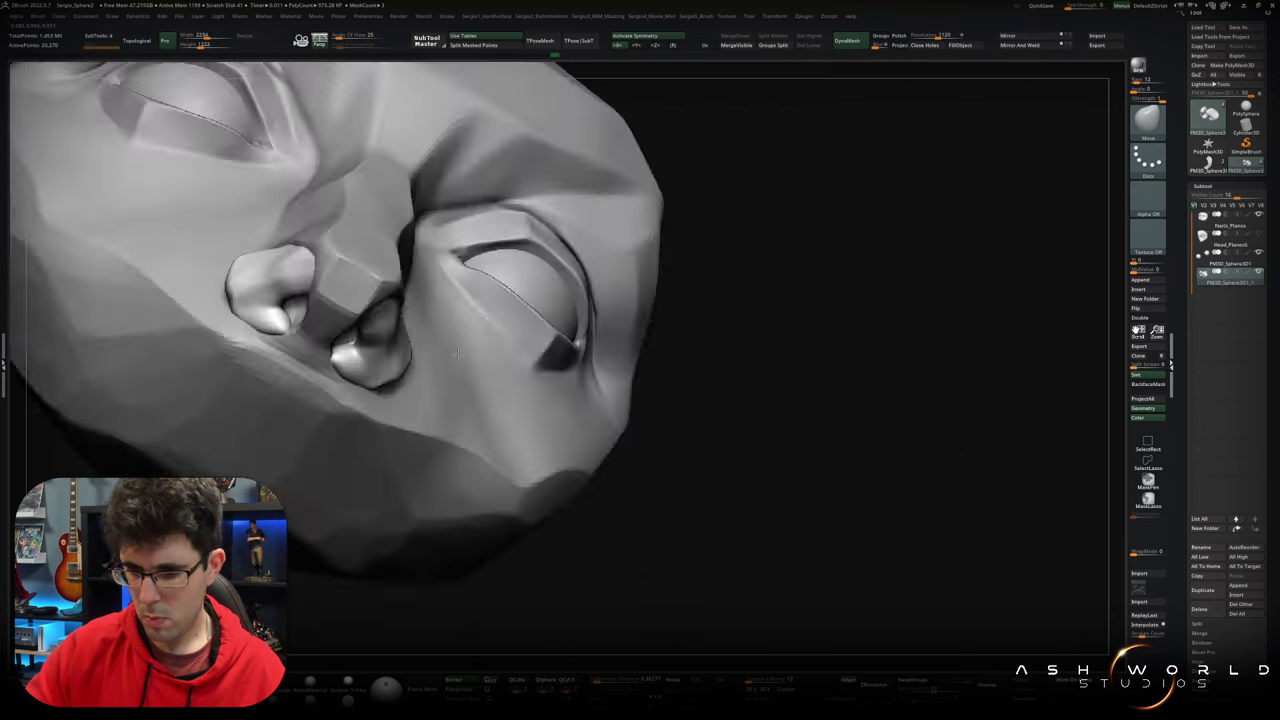
mouse_move(385, 357)
right_down()
mouse_move(477, 334)
mouse_move(371, 343)
mouse_move(415, 380)
mouse_move(400, 451)
mouse_move(414, 309)
mouse_move(440, 235)
mouse_move(466, 251)
mouse_move(437, 287)
right_up()
alt+click(410, 365)
mouse_move(415, 225)
right_down()
mouse_move(414, 200)
mouse_move(360, 190)
mouse_move(358, 210)
mouse_move(330, 228)
mouse_move(356, 233)
right_up()
Step: Smooth the nose area, then make the head mesh active with the Move brush selected
key(b)
key(c)
key(b)
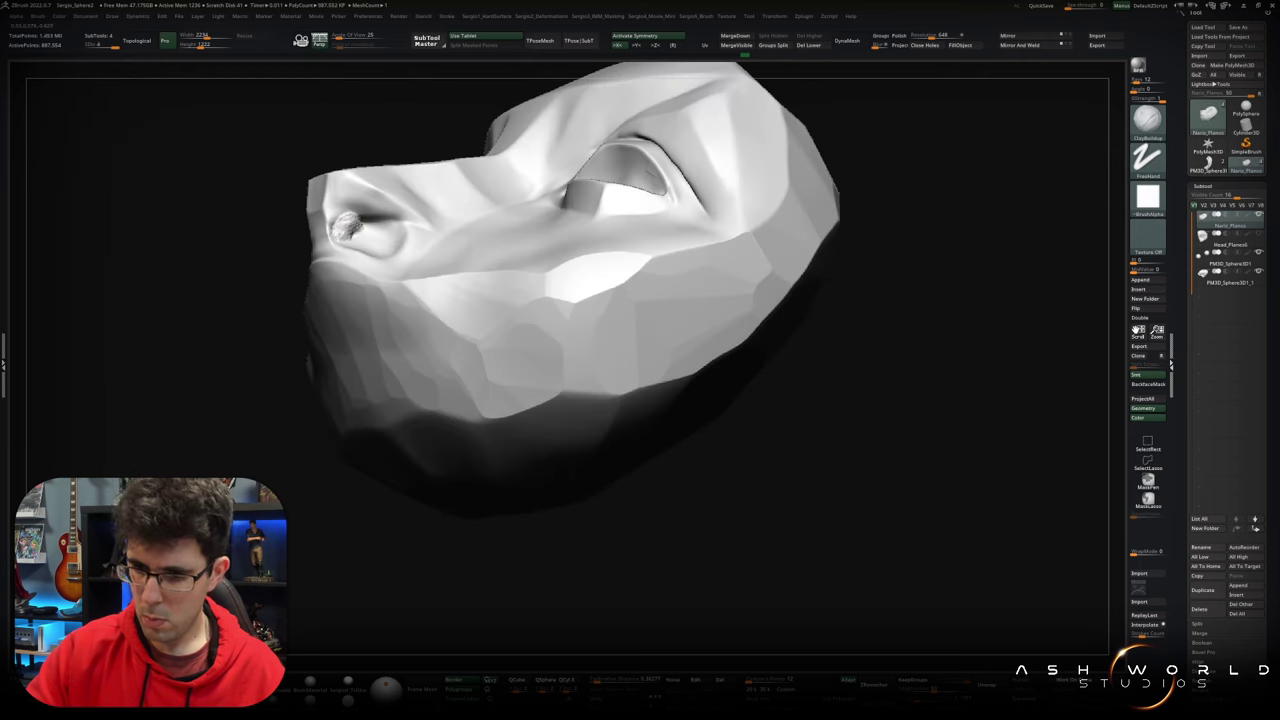
key(shift)
mouse_move(345, 226)
right_down()
mouse_move(330, 222)
mouse_move(351, 177)
mouse_move(359, 288)
mouse_move(418, 234)
mouse_move(429, 251)
mouse_move(442, 227)
mouse_move(449, 271)
mouse_move(466, 257)
mouse_move(442, 248)
mouse_move(457, 271)
mouse_move(430, 296)
mouse_move(418, 289)
mouse_move(617, 366)
mouse_move(514, 314)
right_up()
key(b)
key(m)
key(v)
alt+click(466, 257)
key(s)
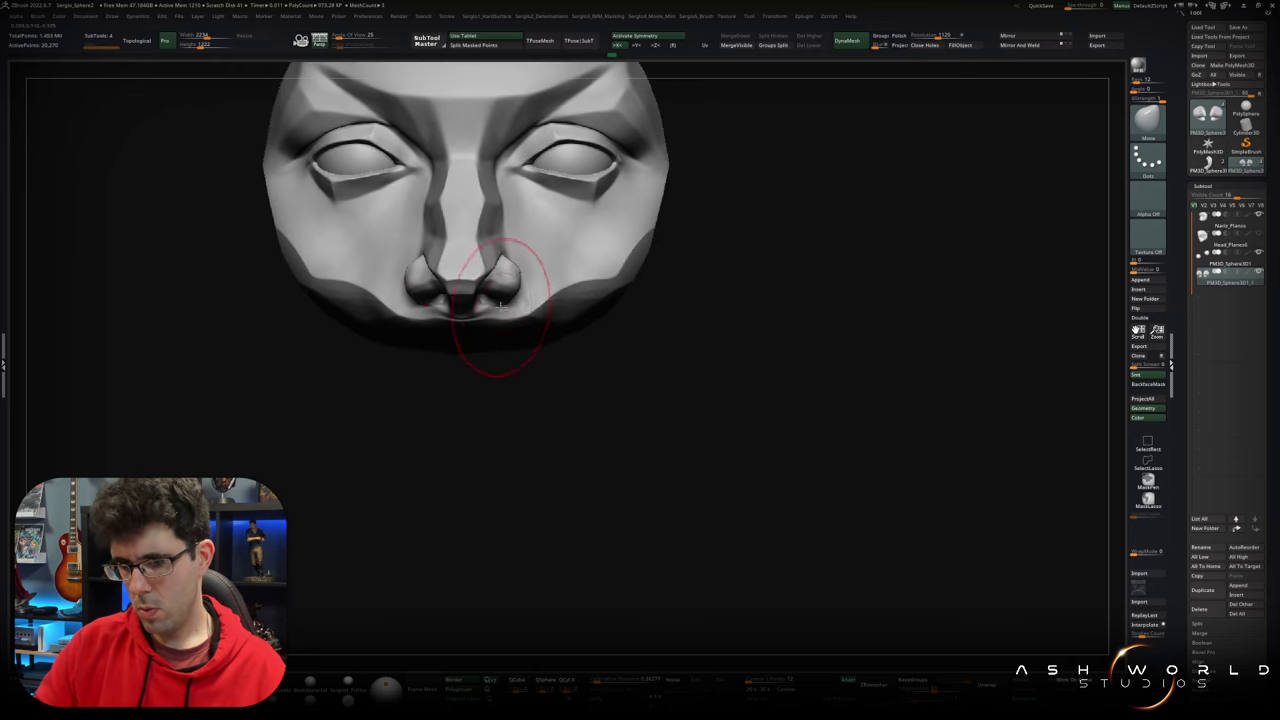
Step: Activate the Naris_Planes nostril subtool and solo it from a front view
alt+click(490, 247)
mouse_move(500, 257)
right_down()
mouse_move(460, 270)
mouse_move(492, 250)
mouse_move(430, 215)
mouse_move(414, 271)
mouse_move(497, 256)
mouse_move(477, 270)
mouse_move(466, 323)
mouse_move(571, 406)
mouse_move(551, 400)
right_up()
ctrl+shift+click(466, 286)
ctrl+shift+click(466, 323)
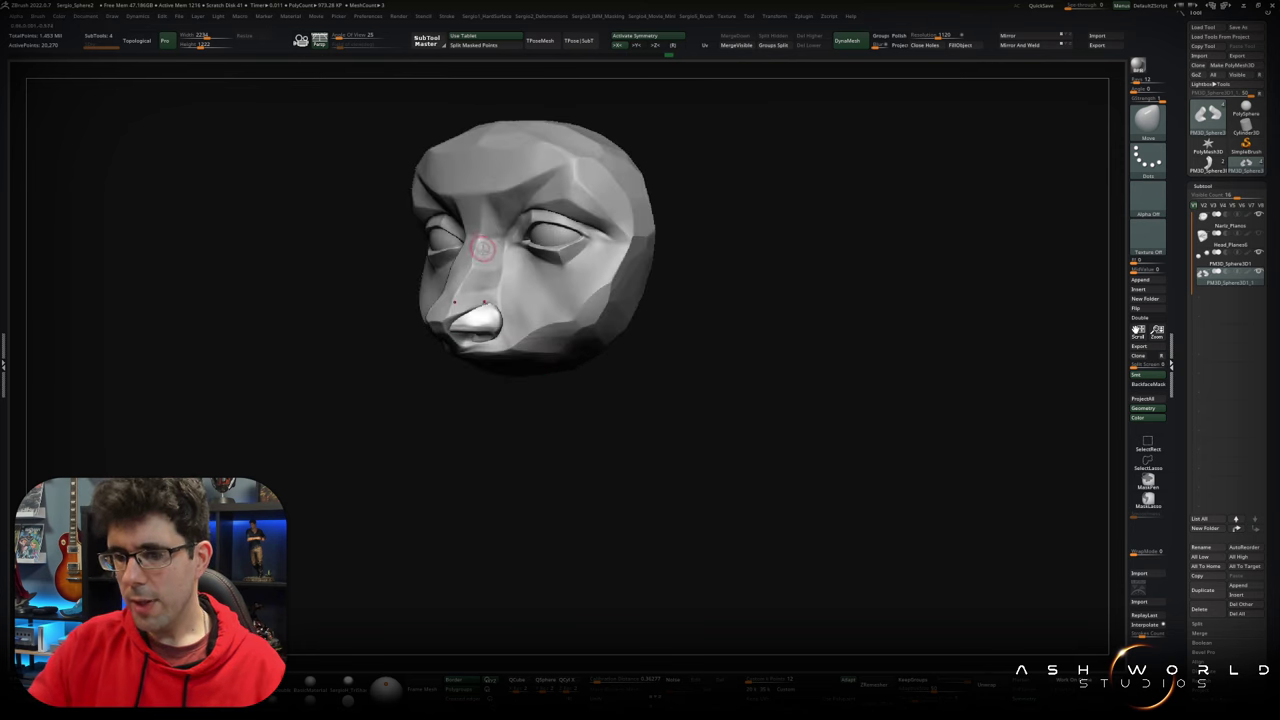
mouse_move(480, 234)
right_down()
mouse_move(529, 349)
mouse_move(486, 343)
mouse_move(491, 371)
mouse_move(510, 308)
mouse_move(537, 303)
right_up()
ctrl+shift+click(497, 307)
Step: Flatten and deepen the nostril crease with TrimDynamic, then solo the nostril again
key(b)
key(t)
key(d)
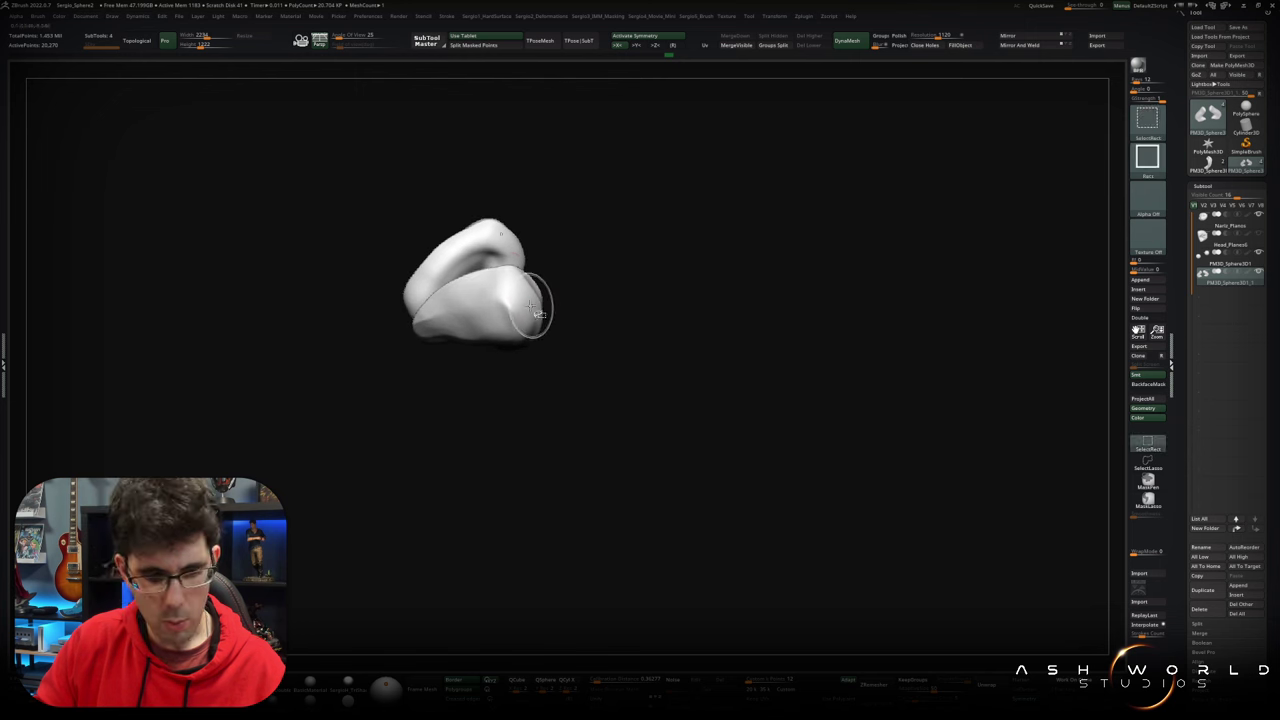
mouse_move(535, 334)
mouse_down()
mouse_move(522, 298)
mouse_move(459, 374)
mouse_move(513, 362)
mouse_up()
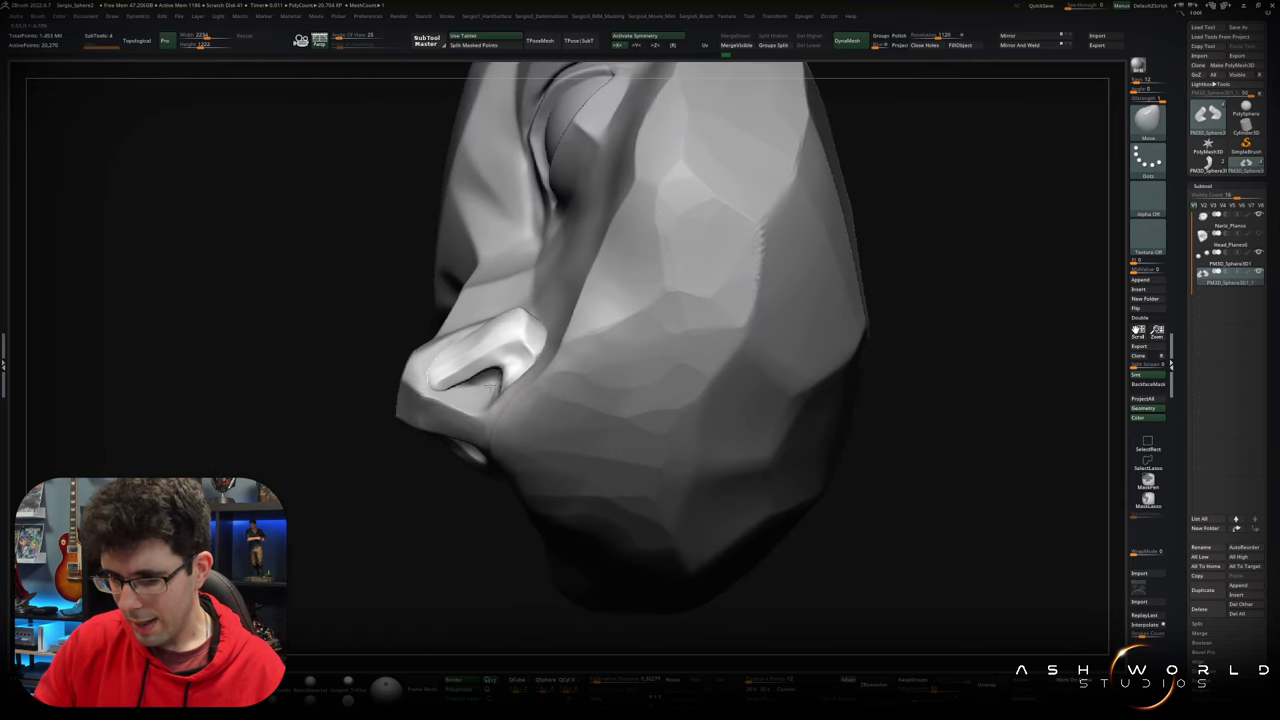
drag(492, 384, 513, 362)
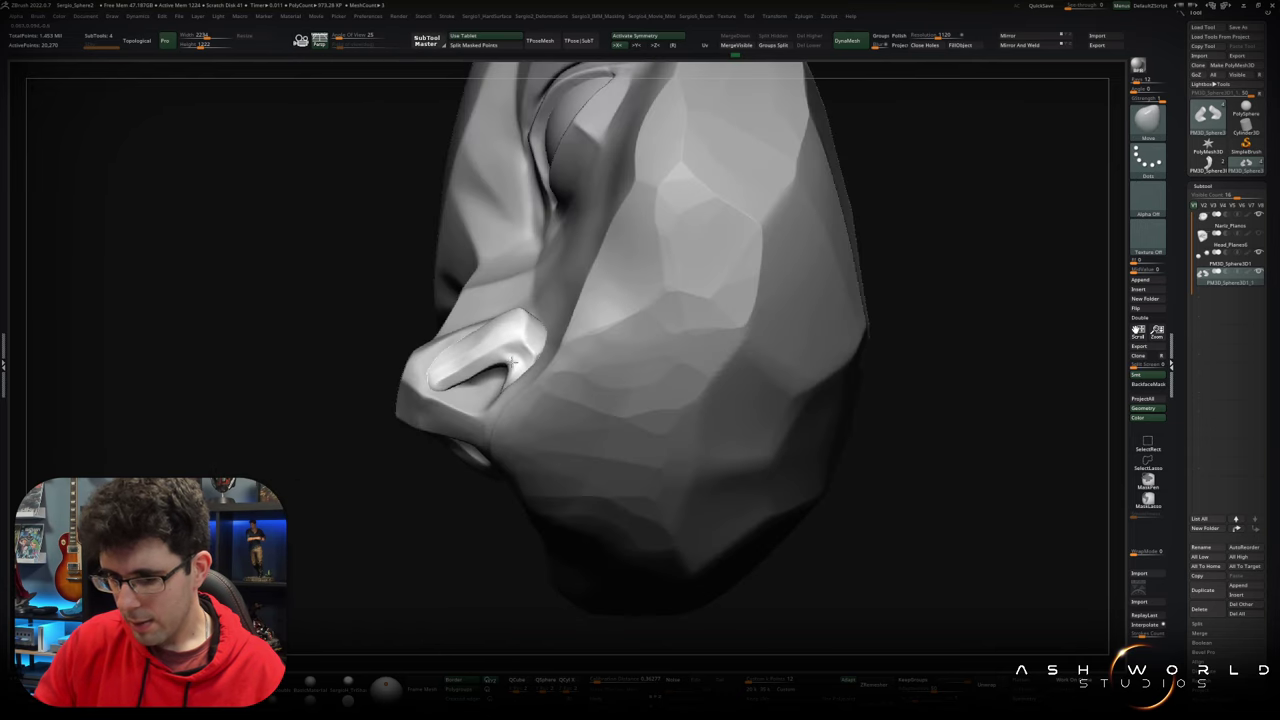
mouse_move(511, 362)
right_down()
mouse_move(511, 385)
mouse_move(480, 366)
mouse_move(517, 307)
right_up()
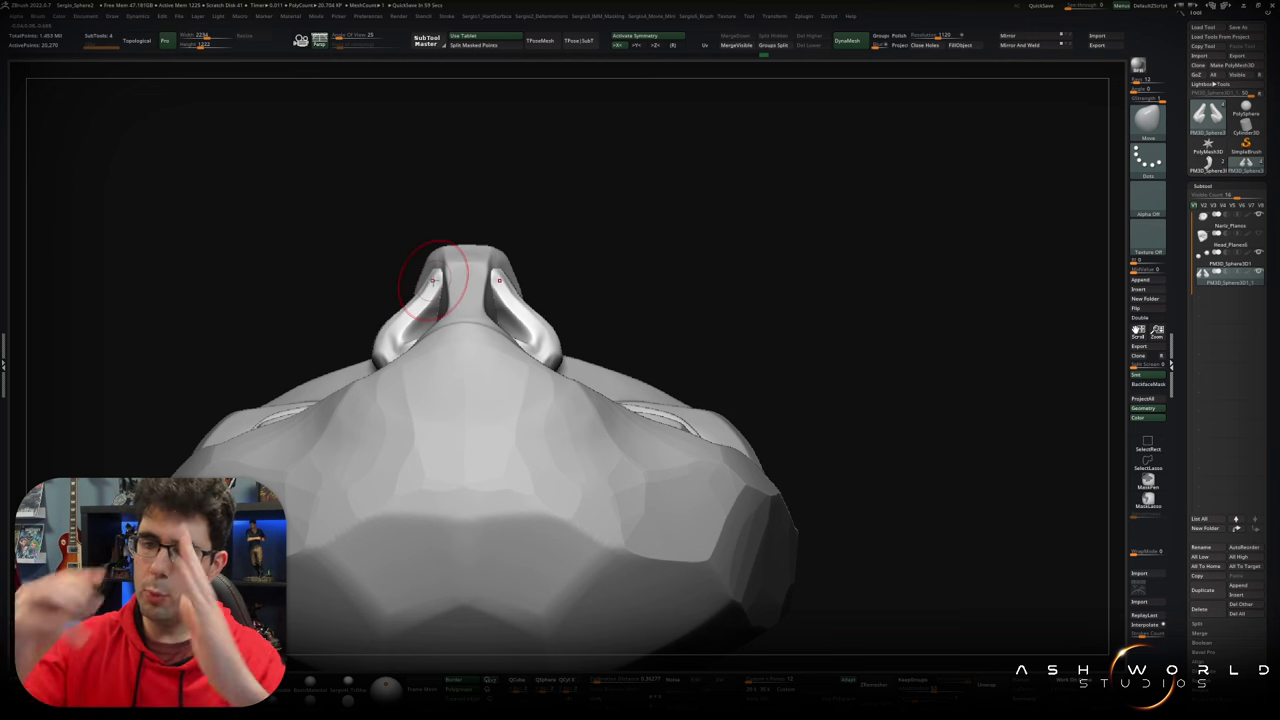
mouse_move(594, 306)
mouse_down()
mouse_move(472, 376)
mouse_move(501, 338)
mouse_up()
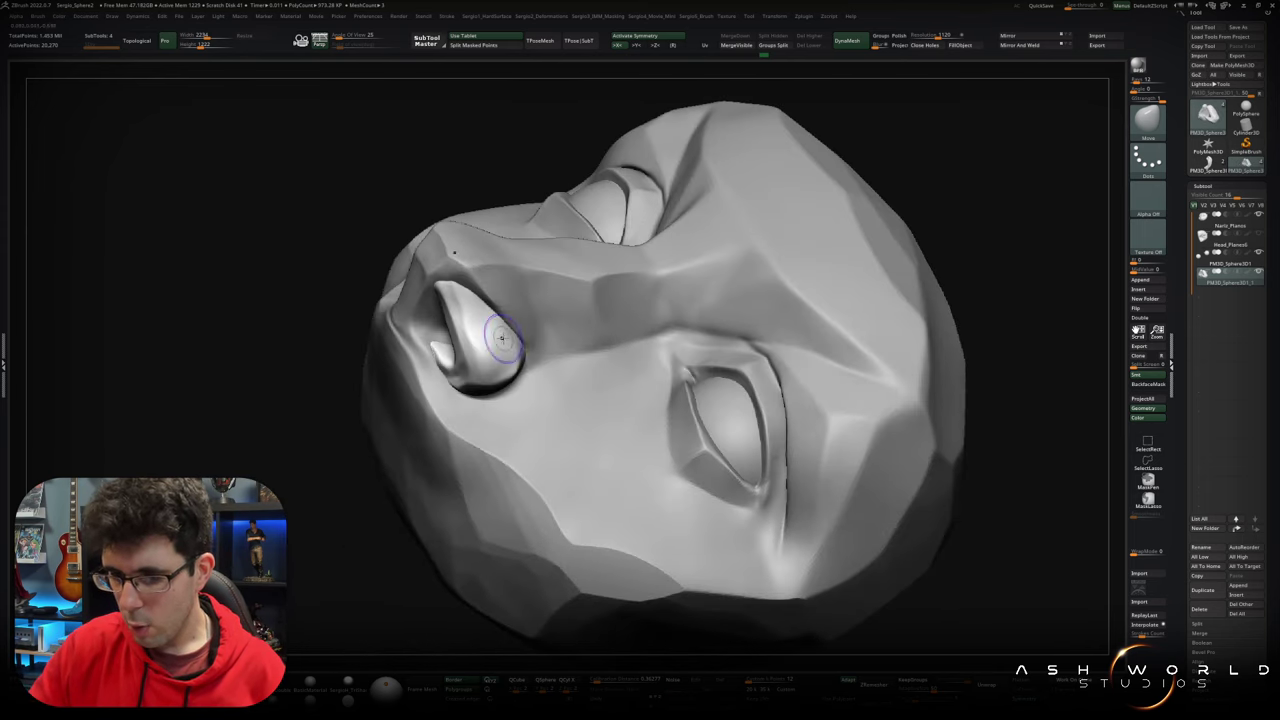
ctrl+shift+click(505, 340)
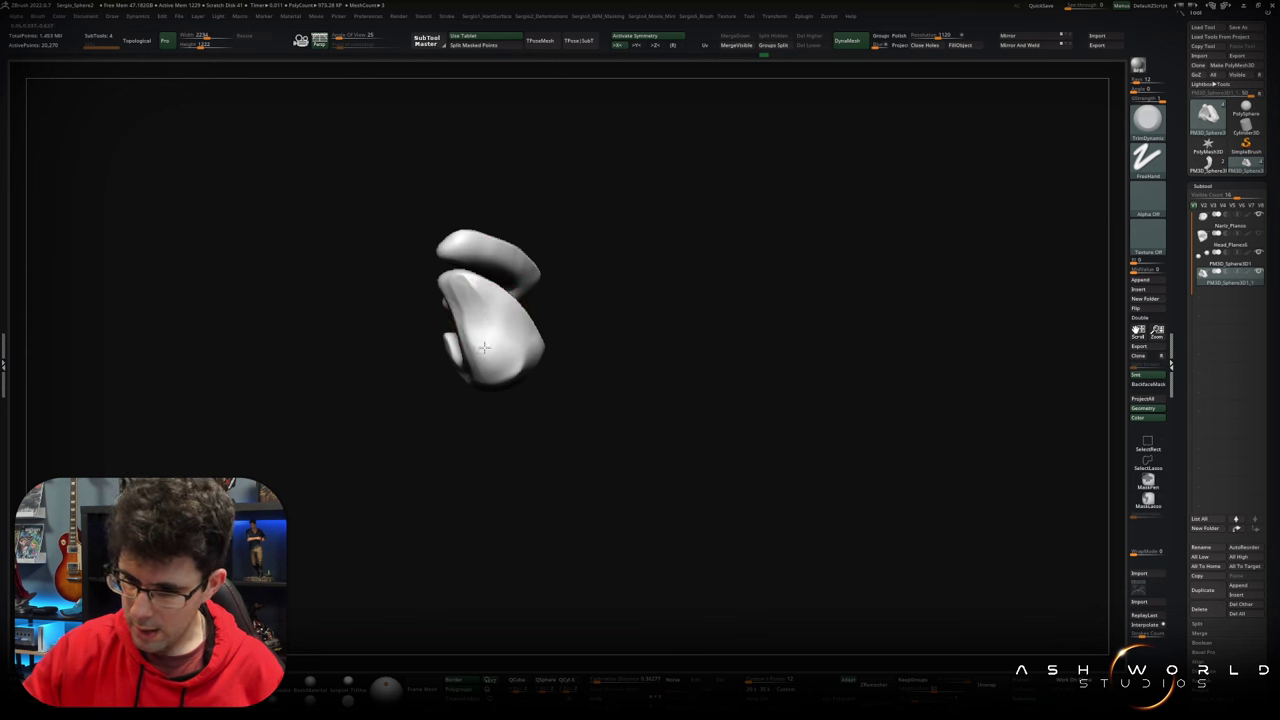
Step: Turn the isolated nostril, restore the head, and pinch the nostril shape
drag(497, 342, 474, 318)
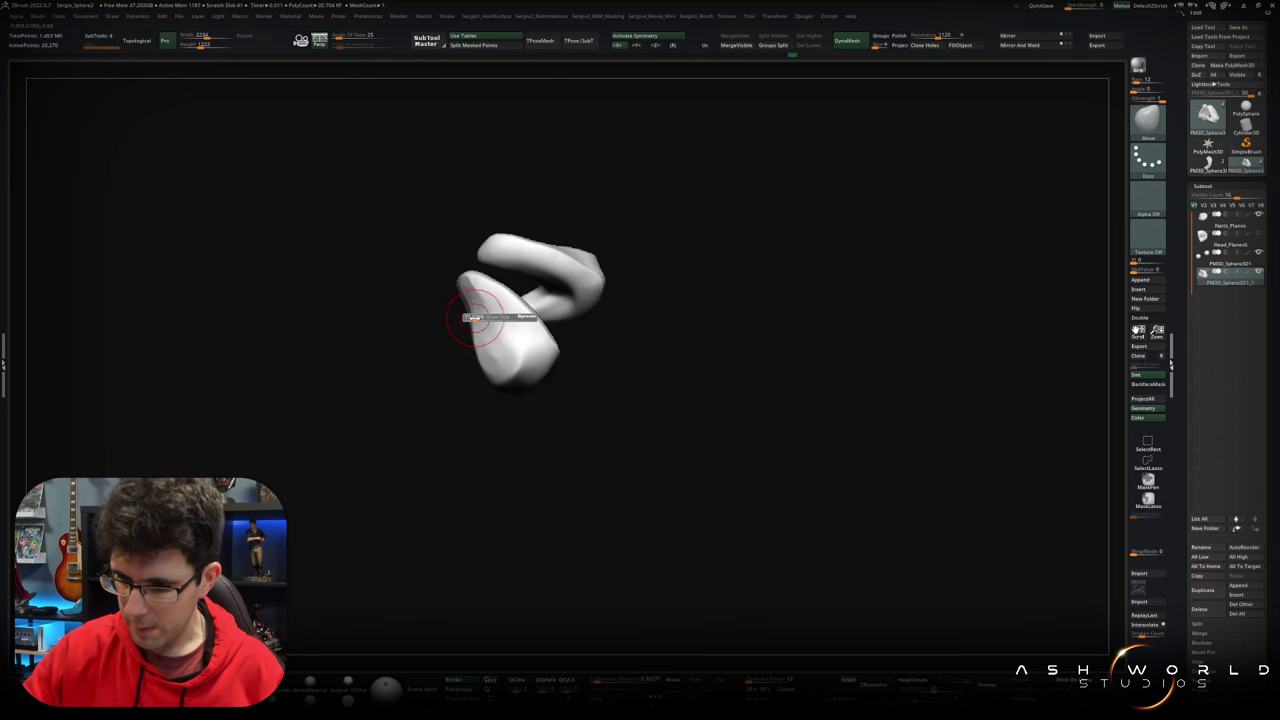
drag(480, 302, 467, 309)
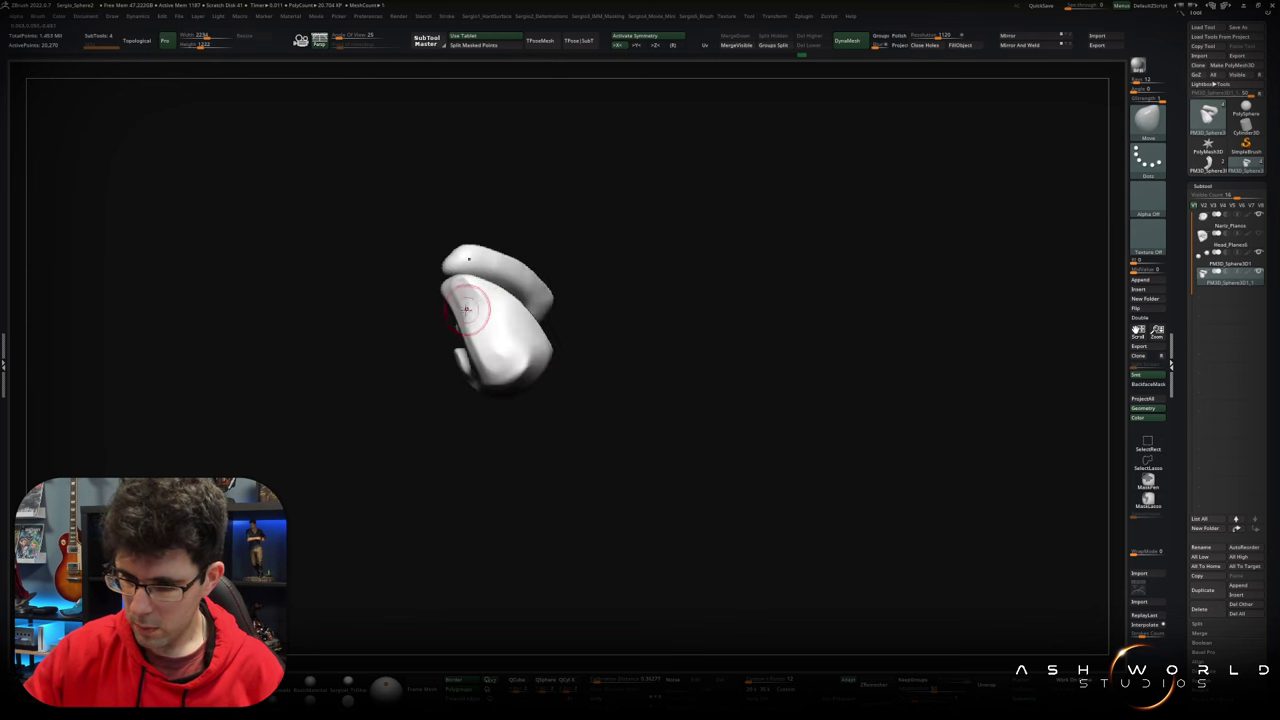
ctrl+shift+click(464, 314)
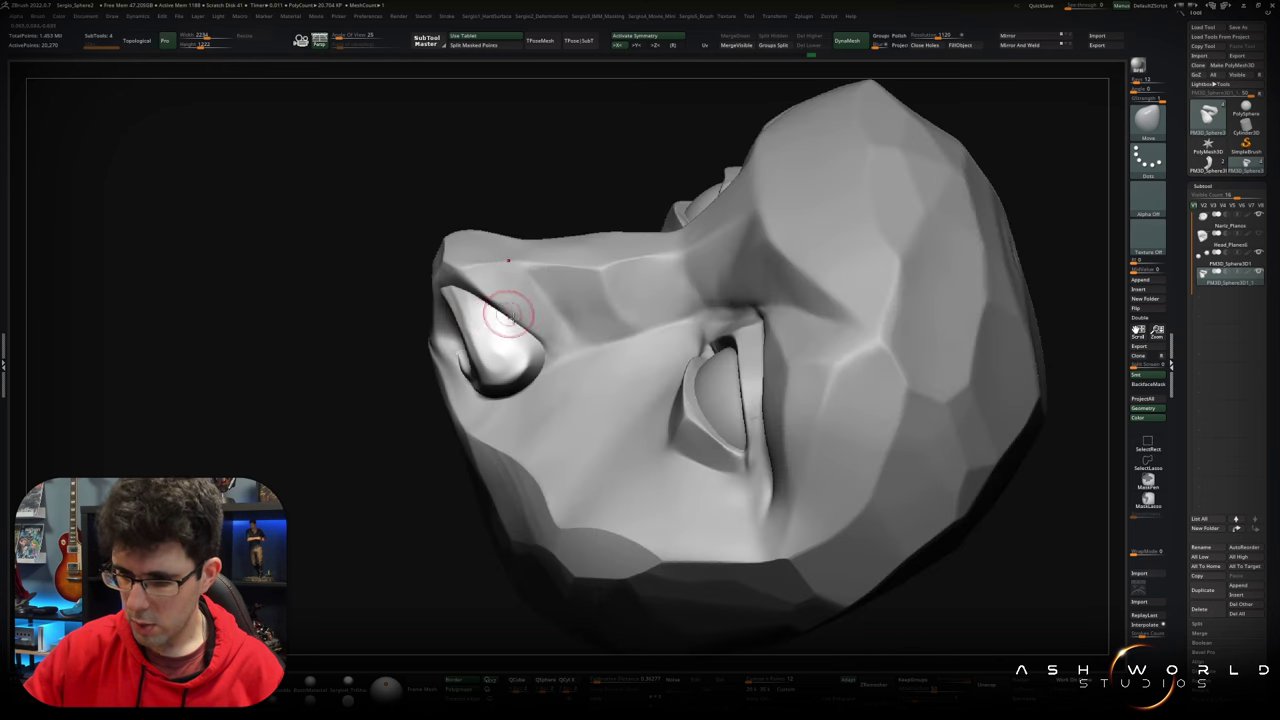
mouse_move(464, 314)
mouse_down()
mouse_move(492, 372)
mouse_move(557, 337)
mouse_move(523, 374)
mouse_up()
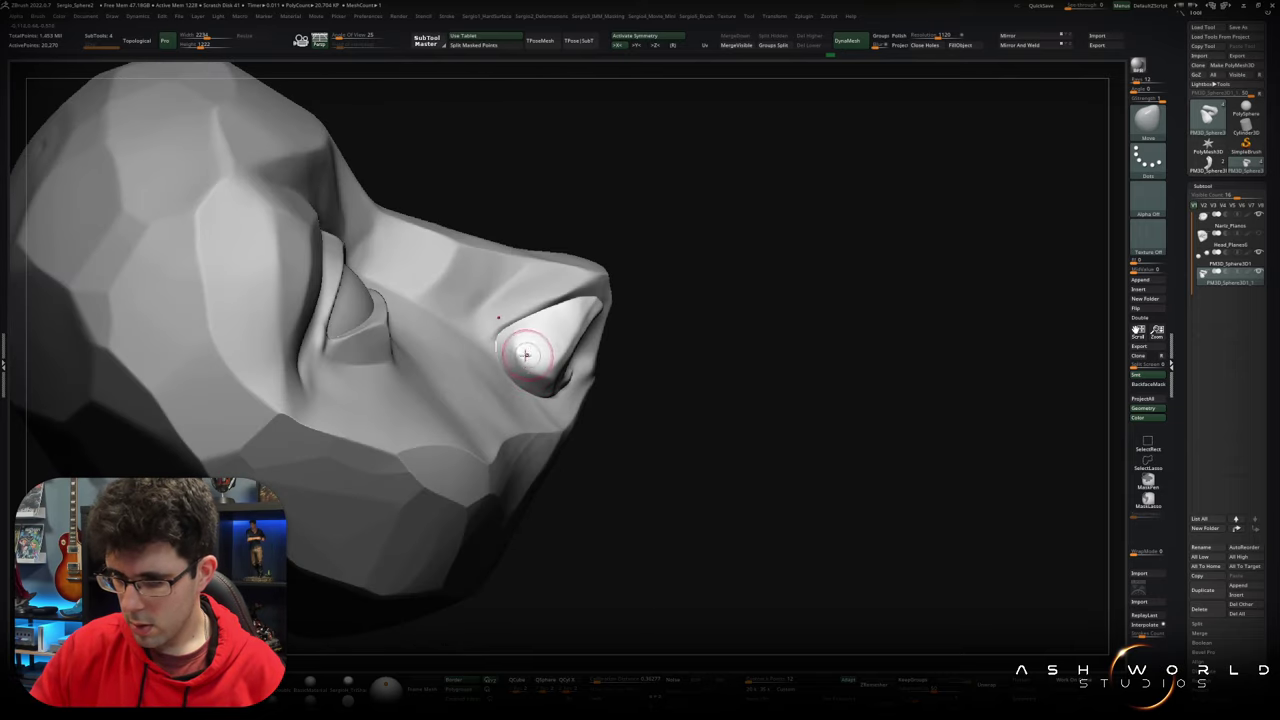
key(b)
key(p)
key(i)
ctrl+shift+click(535, 327)
mouse_move(535, 327)
mouse_down()
mouse_move(530, 345)
mouse_move(545, 357)
mouse_move(621, 311)
mouse_up()
ctrl+shift+click(543, 338)
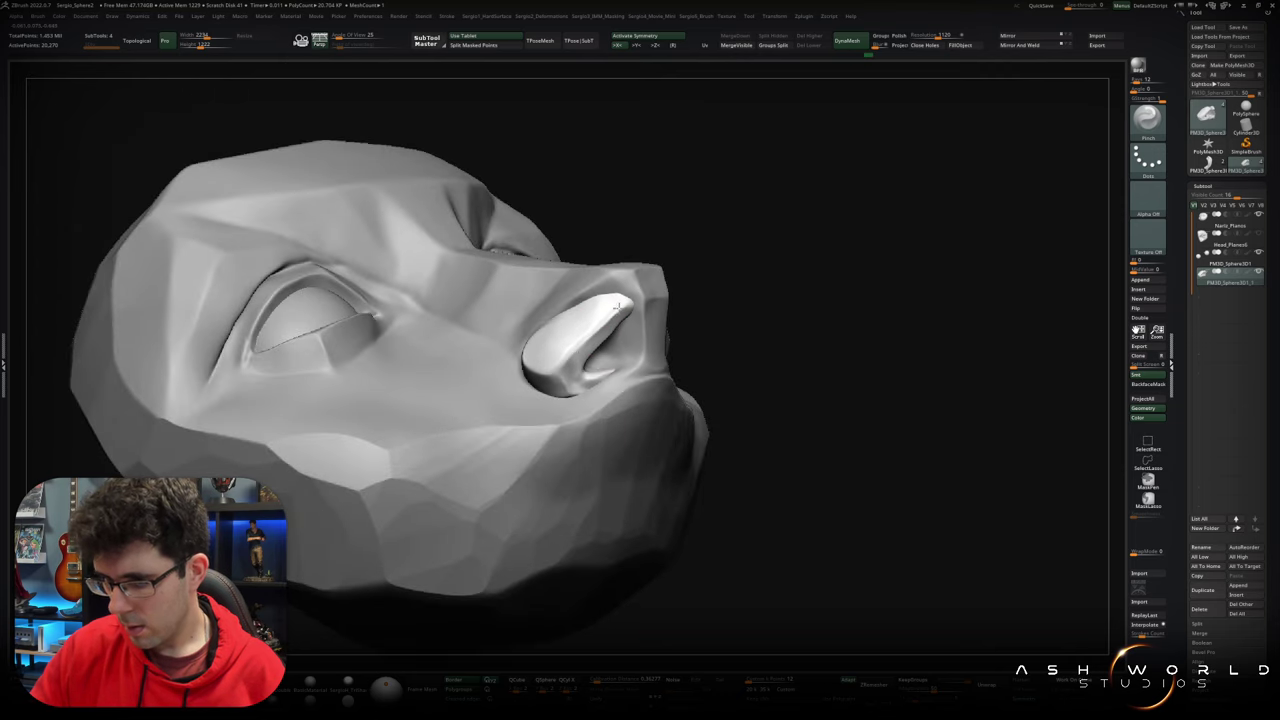
drag(580, 373, 570, 348)
Step: Adjust the nostril with Move and TrimDynamic, ending with the full head visible
key(b)
key(m)
key(v)
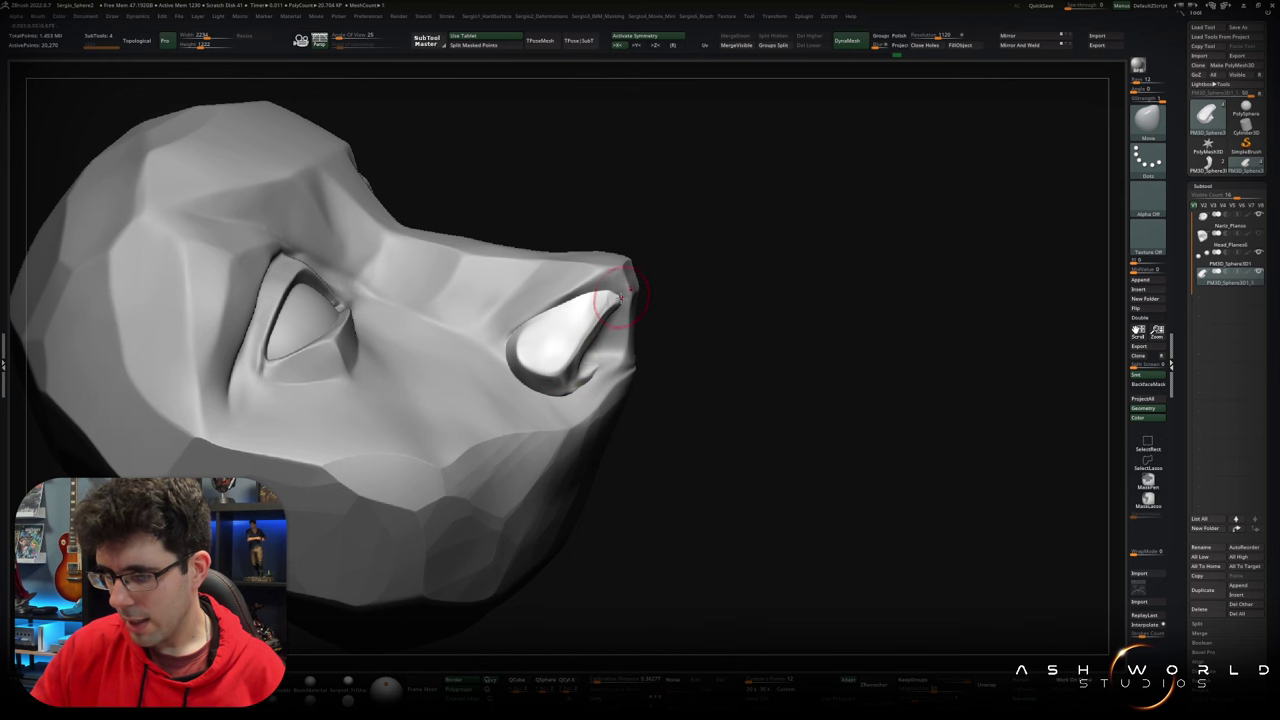
key(b)
key(t)
key(d)
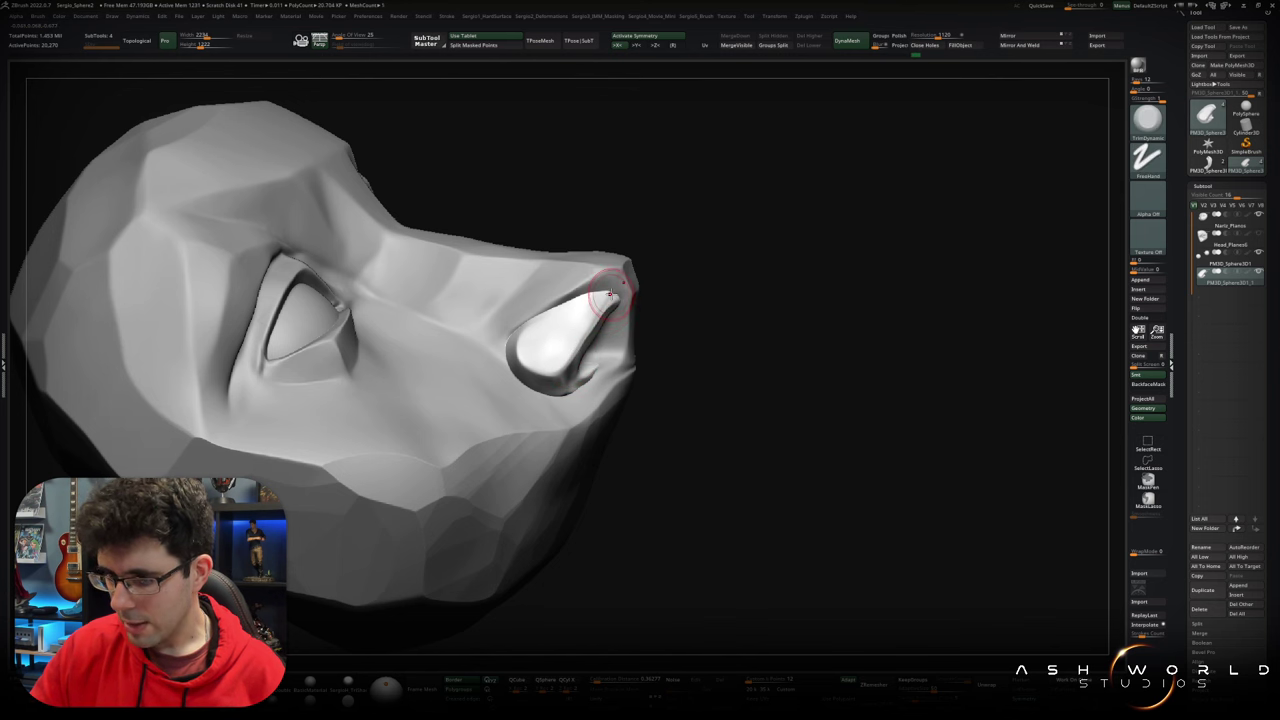
ctrl+shift+click(610, 291)
key(b)
key(m)
key(v)
ctrl+shift+click(569, 320)
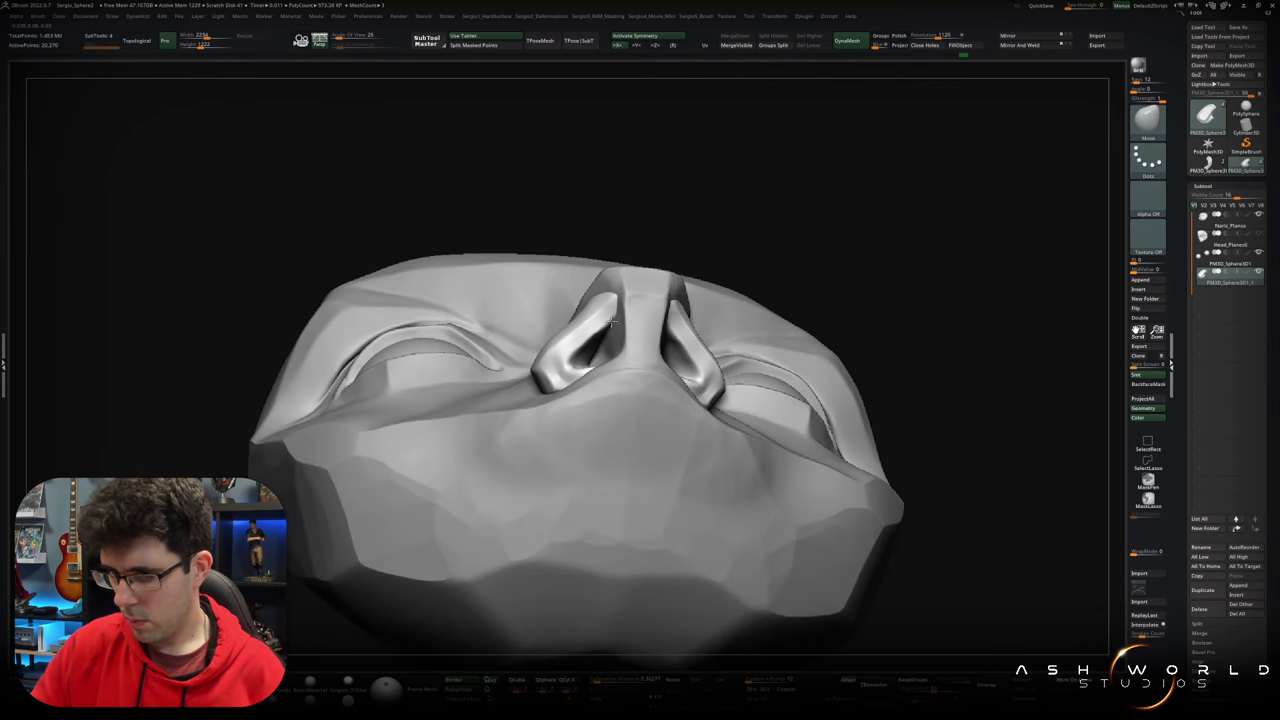
Step: Inspect both isolated nostril pieces, then unhide the head and activate the Naris_Planes face mesh
key(shift)
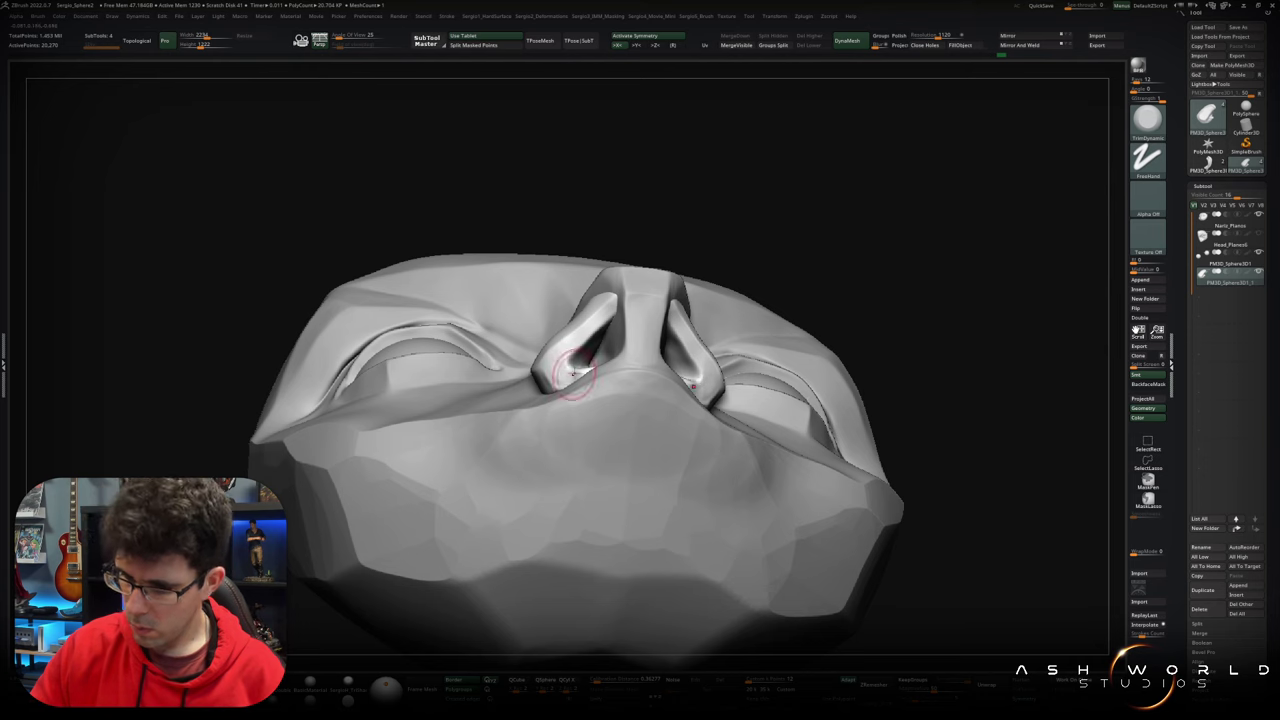
ctrl+shift+click(575, 367)
mouse_move(577, 367)
right_down()
mouse_move(621, 353)
mouse_move(545, 362)
right_up()
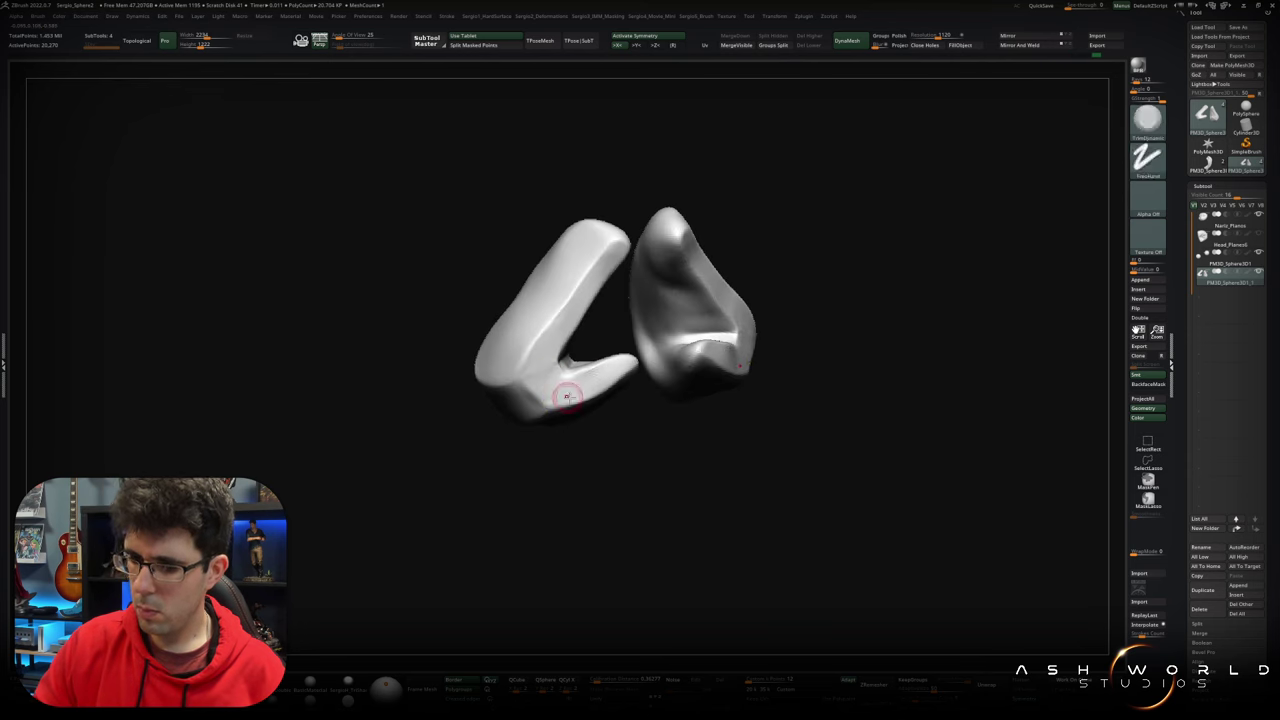
right_drag(584, 381, 640, 386)
ctrl+shift+click(640, 386)
mouse_move(573, 420)
right_down()
mouse_move(571, 403)
mouse_move(663, 294)
mouse_move(655, 343)
mouse_move(654, 323)
mouse_move(557, 286)
mouse_move(600, 270)
mouse_move(608, 251)
mouse_move(591, 266)
right_up()
alt+click(557, 286)
Step: With a smaller Pinch brush, bulge out the nose tip and nostril
key(b)
key(p)
key(i)
key(bracketleft)
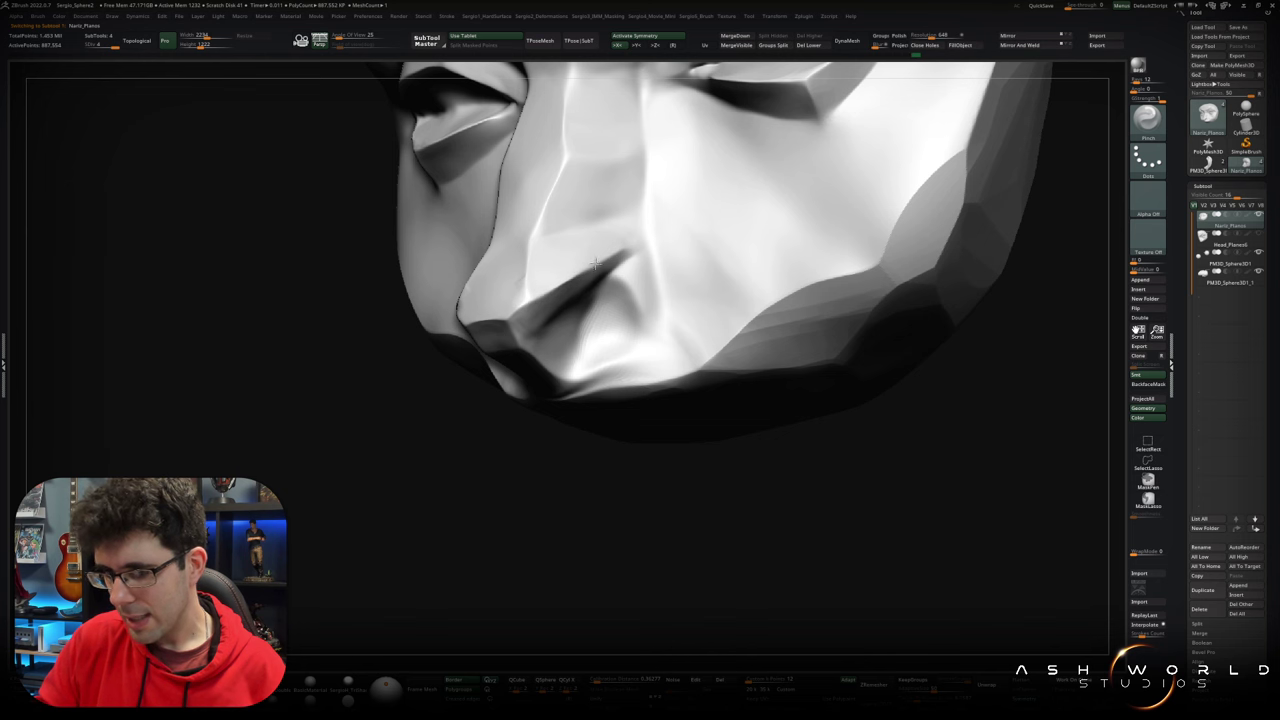
right_drag(595, 263, 601, 276)
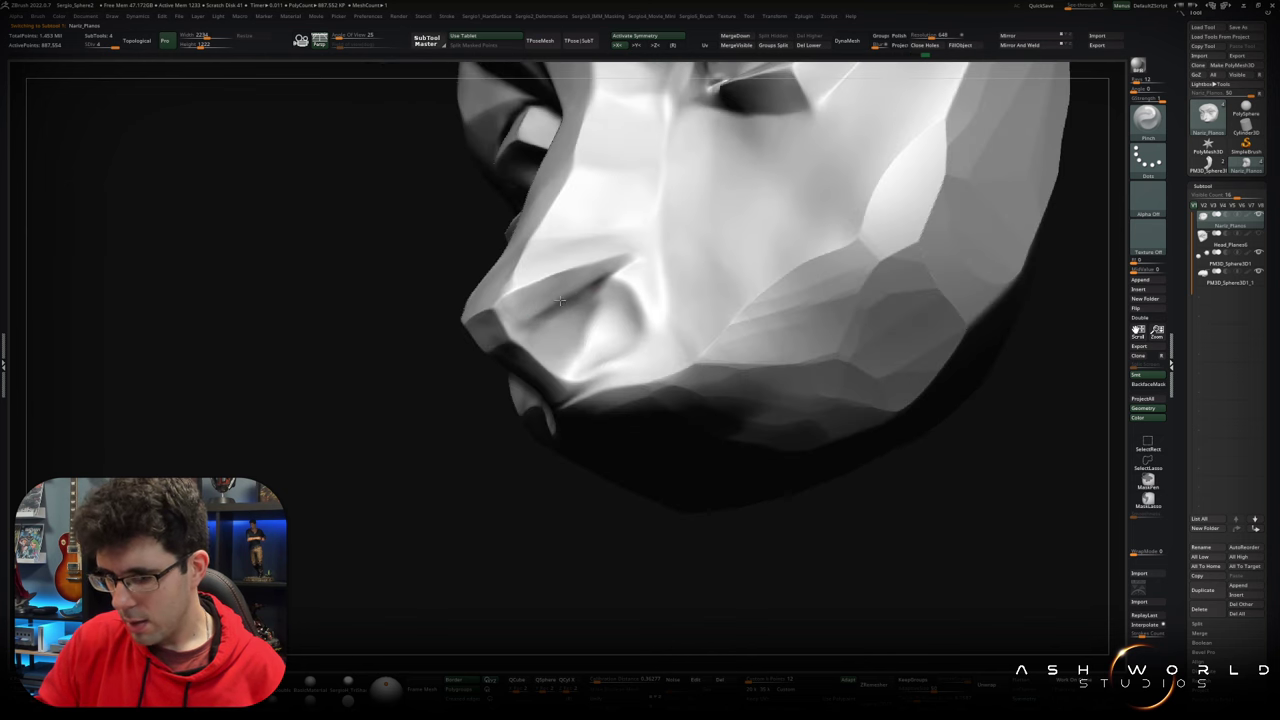
mouse_move(528, 313)
right_down()
mouse_move(511, 325)
mouse_move(543, 300)
mouse_move(536, 313)
right_up()
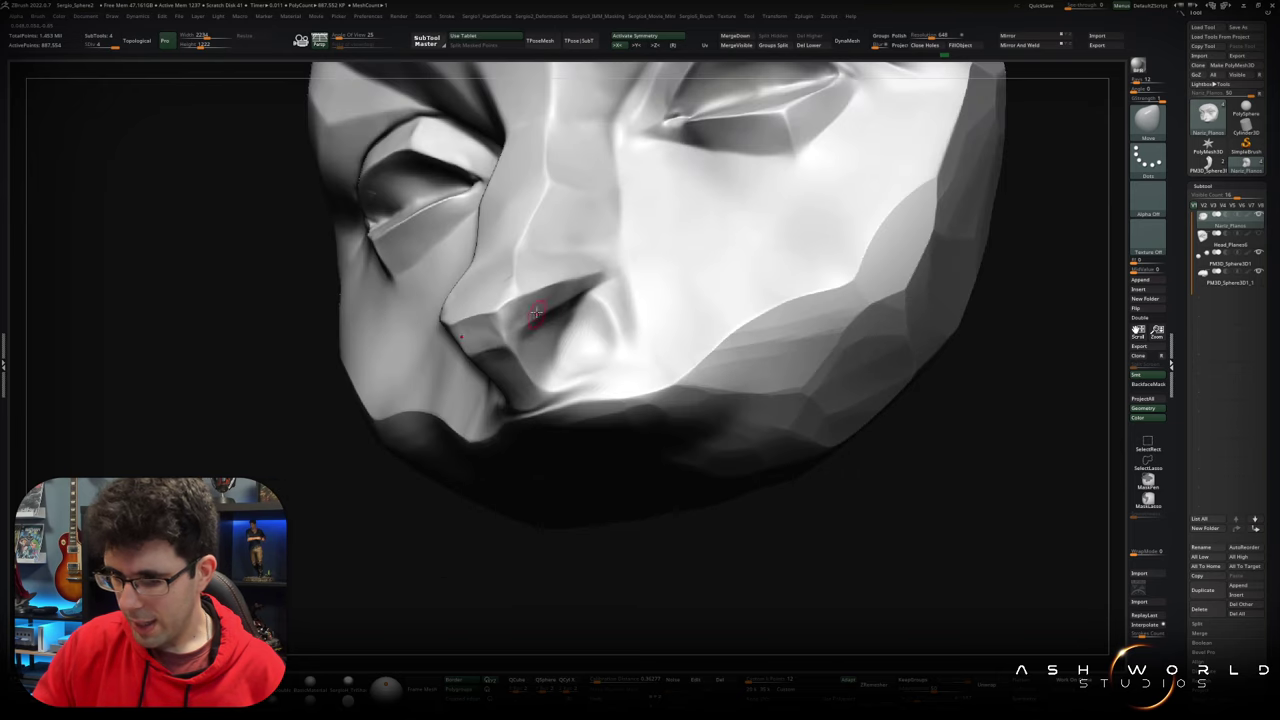
drag(576, 290, 607, 310)
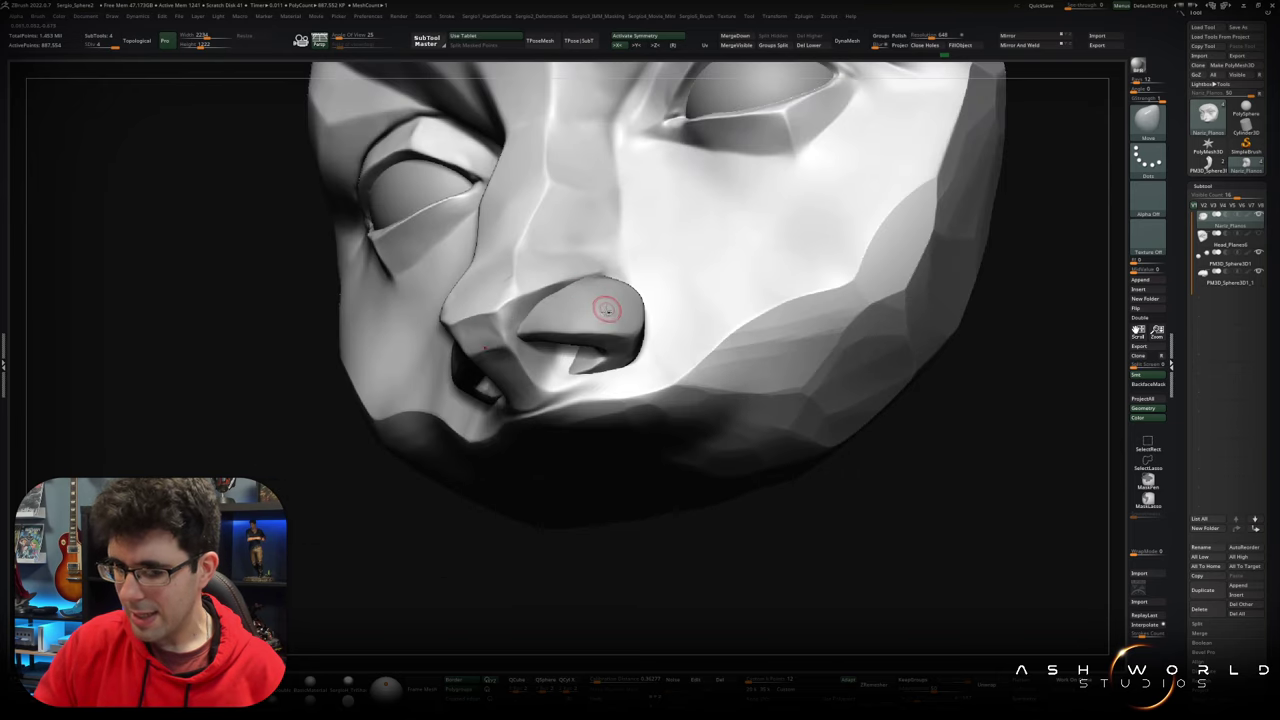
right_drag(638, 318, 540, 318)
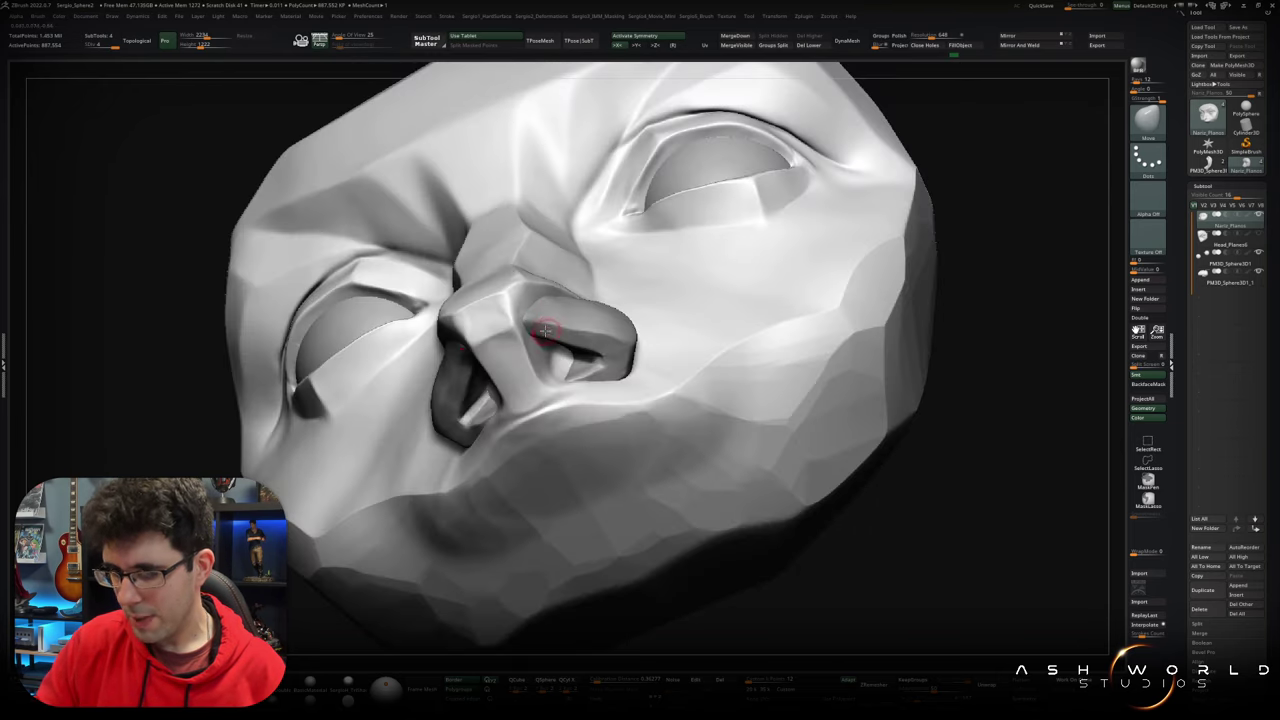
alt+click(543, 322)
right_drag(543, 322, 507, 289)
Step: Shrink the Draw Size on the face mesh and sharpen the nostril rim with Clay and Pinch
key(s)
drag(614, 287, 557, 283)
mouse_move(558, 285)
right_down()
mouse_move(595, 349)
mouse_move(530, 349)
mouse_move(558, 343)
mouse_move(545, 338)
right_up()
alt+click(542, 335)
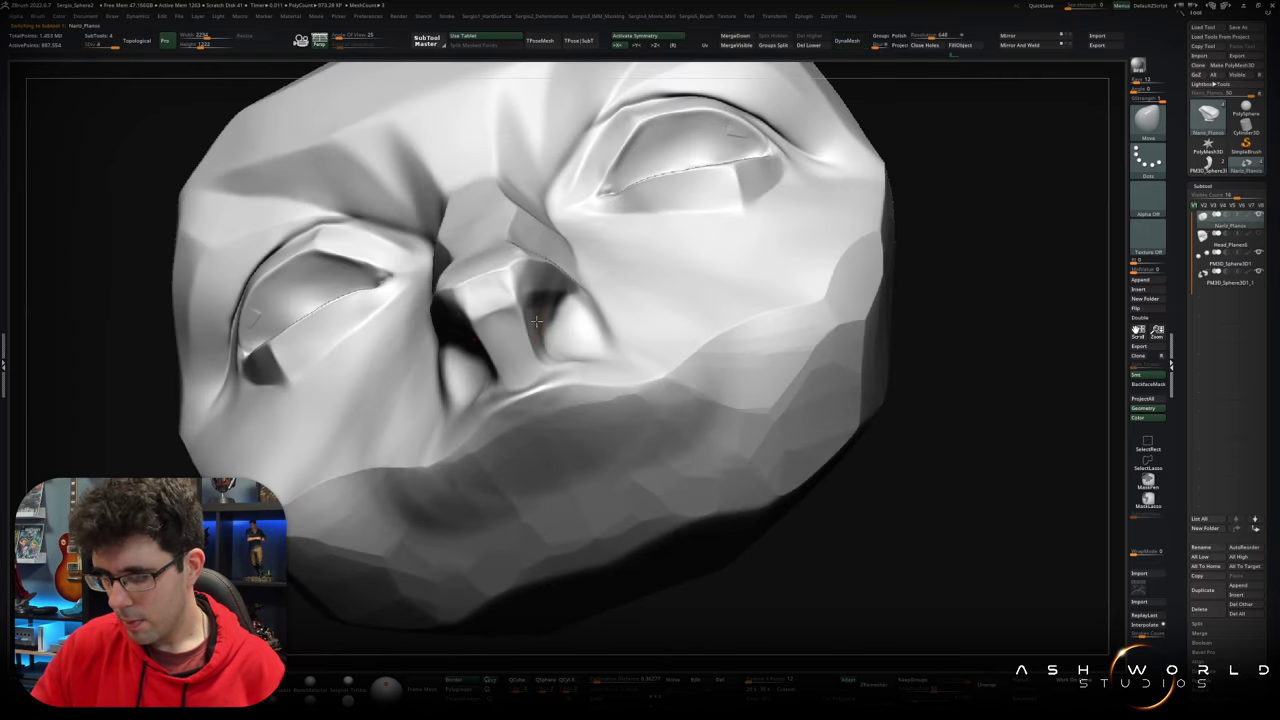
mouse_move(536, 312)
right_down()
mouse_move(531, 286)
mouse_move(539, 340)
mouse_move(540, 310)
mouse_move(465, 430)
mouse_move(720, 478)
mouse_move(531, 381)
right_up()
key(b)
key(c)
key(l)
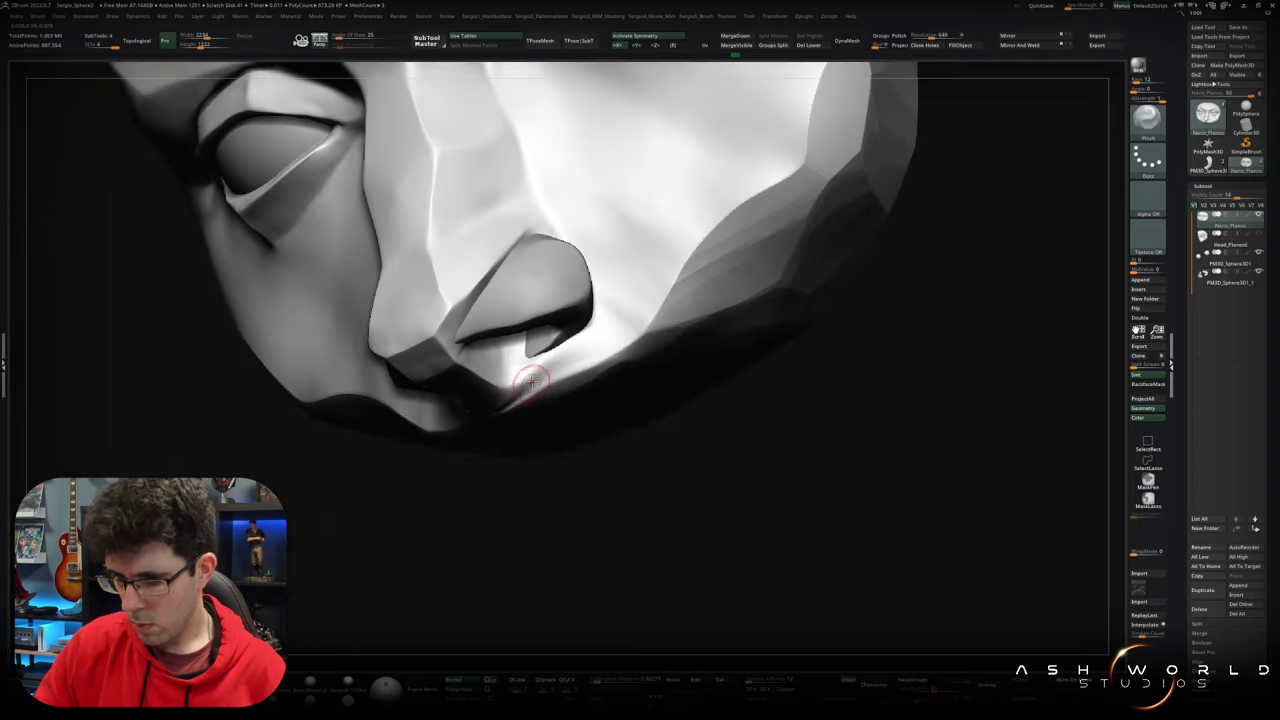
key(b)
key(p)
key(i)
drag(580, 336, 524, 365)
mouse_move(524, 365)
right_down()
mouse_move(459, 316)
mouse_move(557, 271)
mouse_move(541, 241)
right_up()
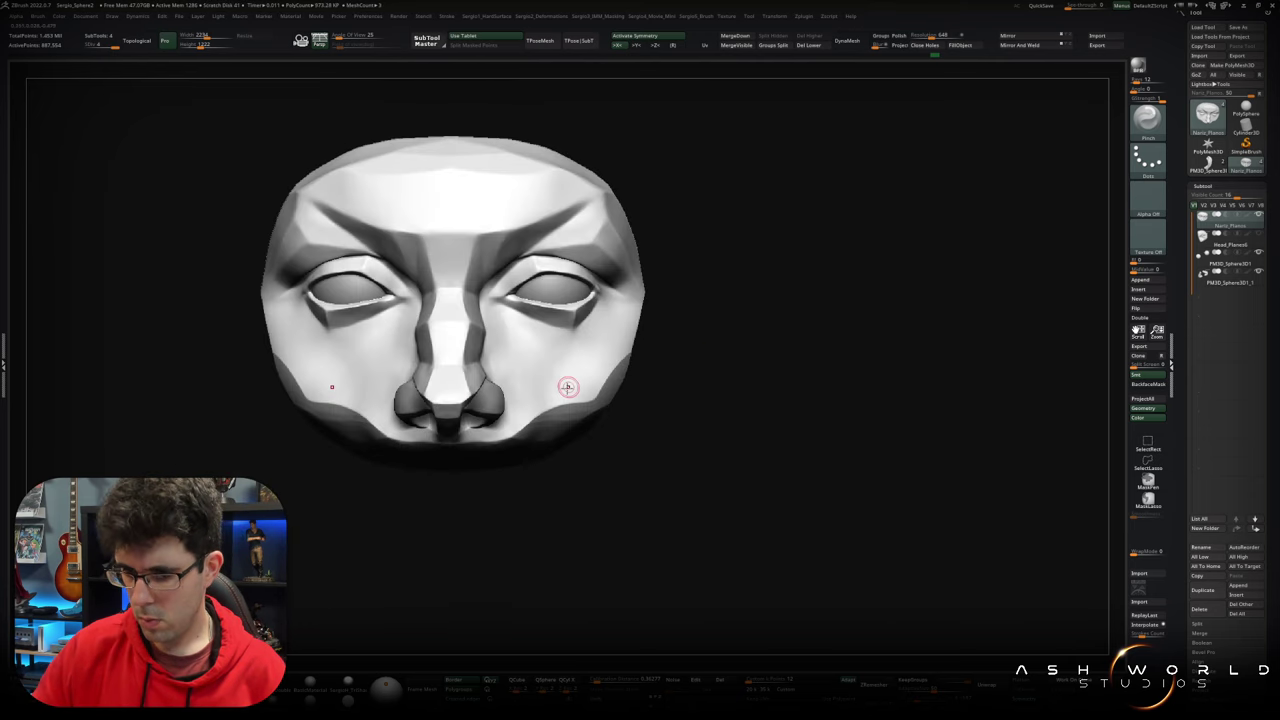
Step: Orbit the head through profile and underside views, then activate the nose subtool
drag(500, 403, 409, 365)
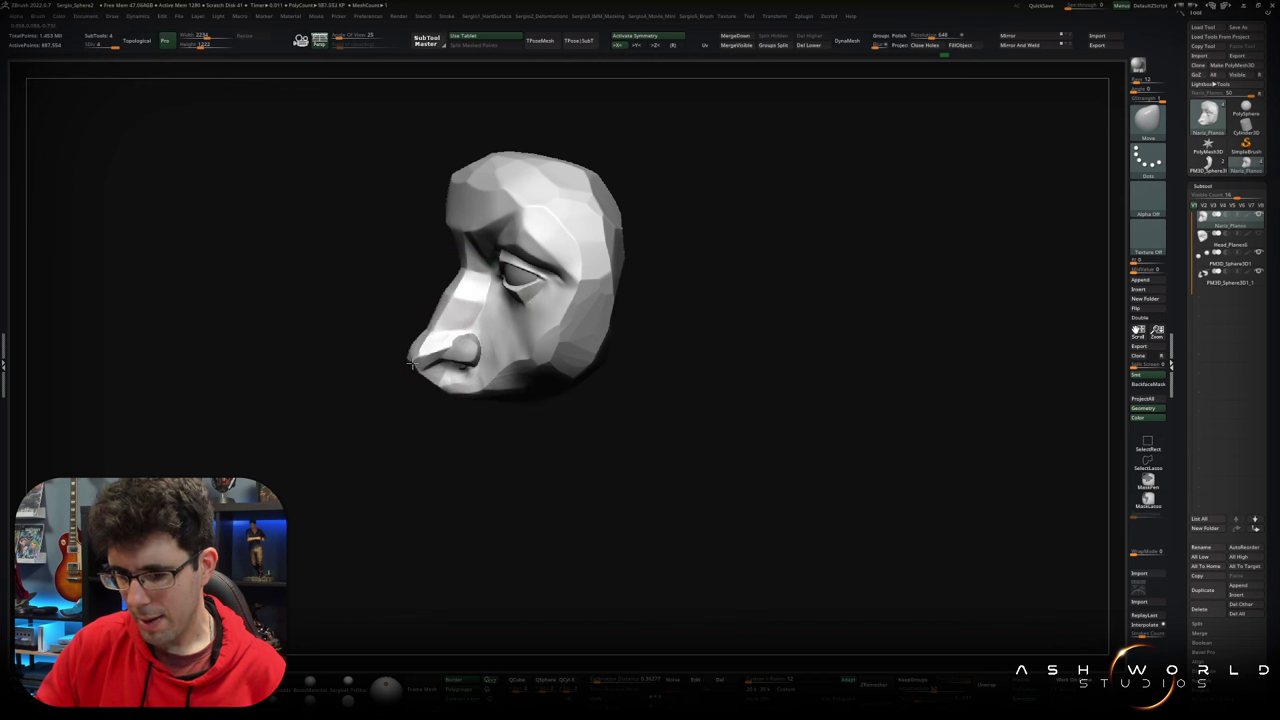
drag(447, 388, 446, 380)
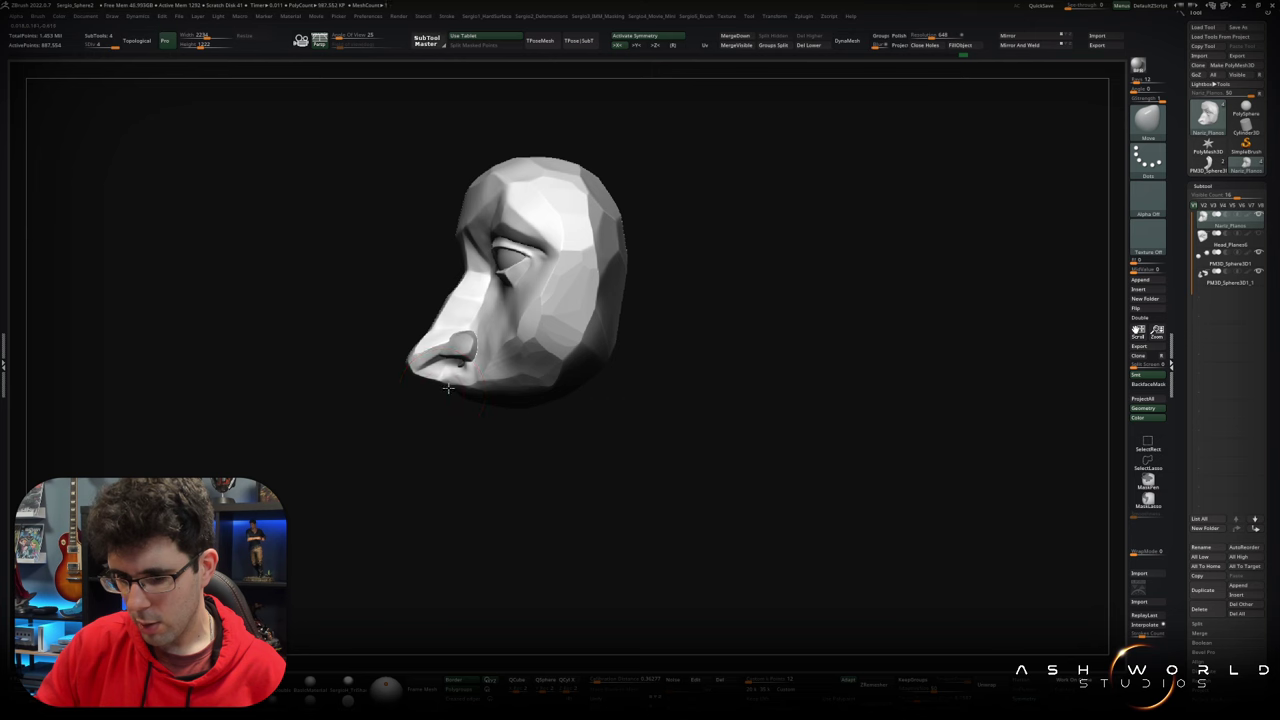
drag(462, 350, 463, 390)
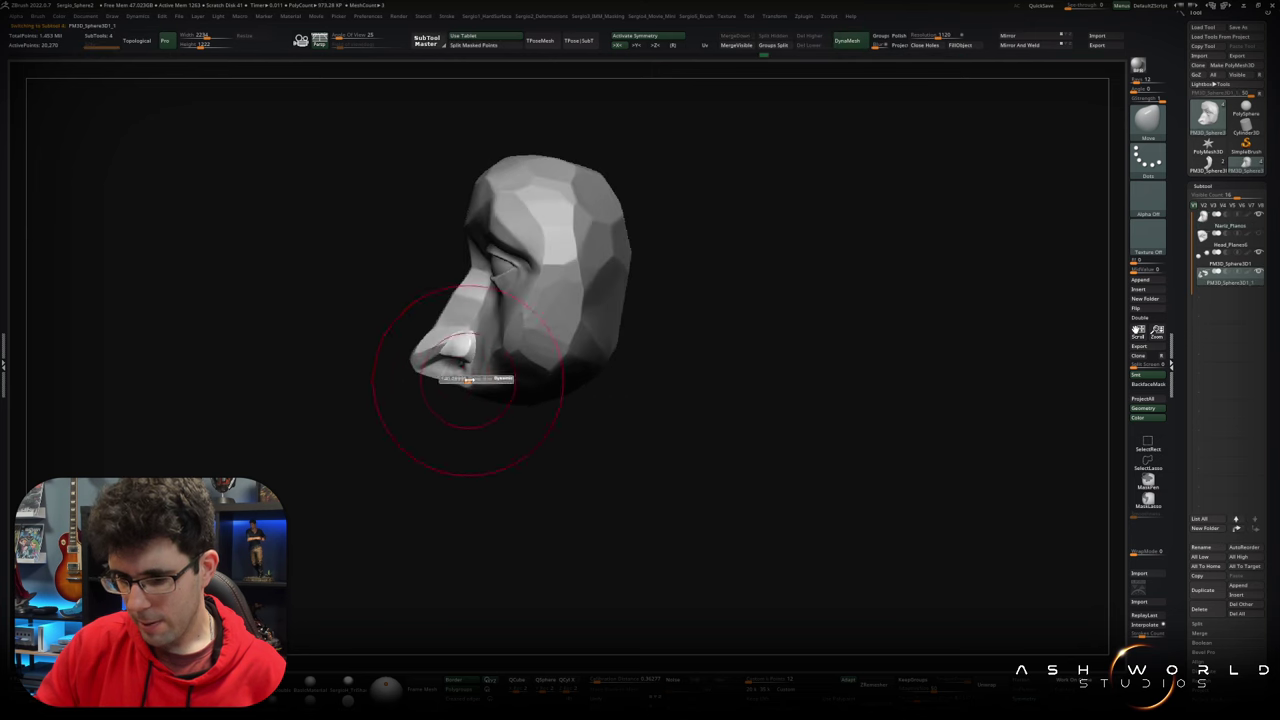
mouse_move(460, 363)
right_down()
mouse_move(471, 388)
mouse_move(428, 367)
mouse_move(500, 368)
mouse_move(461, 413)
mouse_move(462, 372)
right_up()
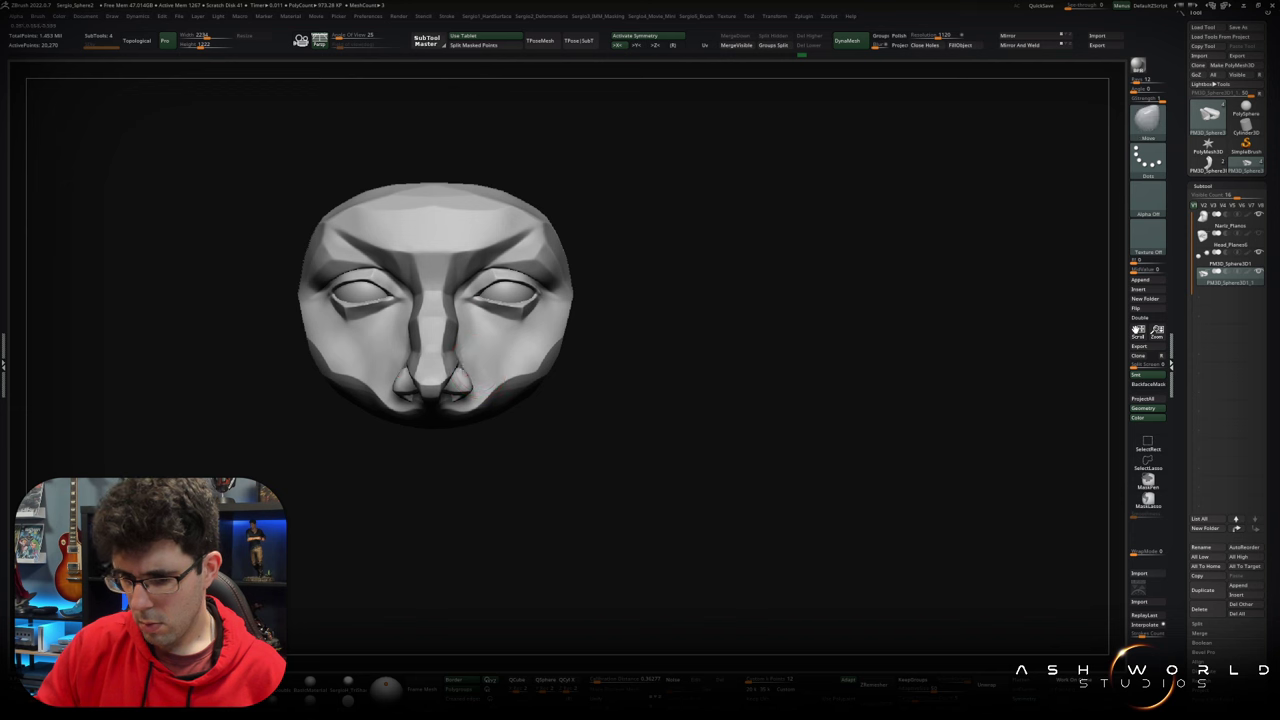
mouse_move(478, 407)
right_down()
mouse_move(489, 421)
mouse_move(456, 369)
mouse_move(510, 379)
right_up()
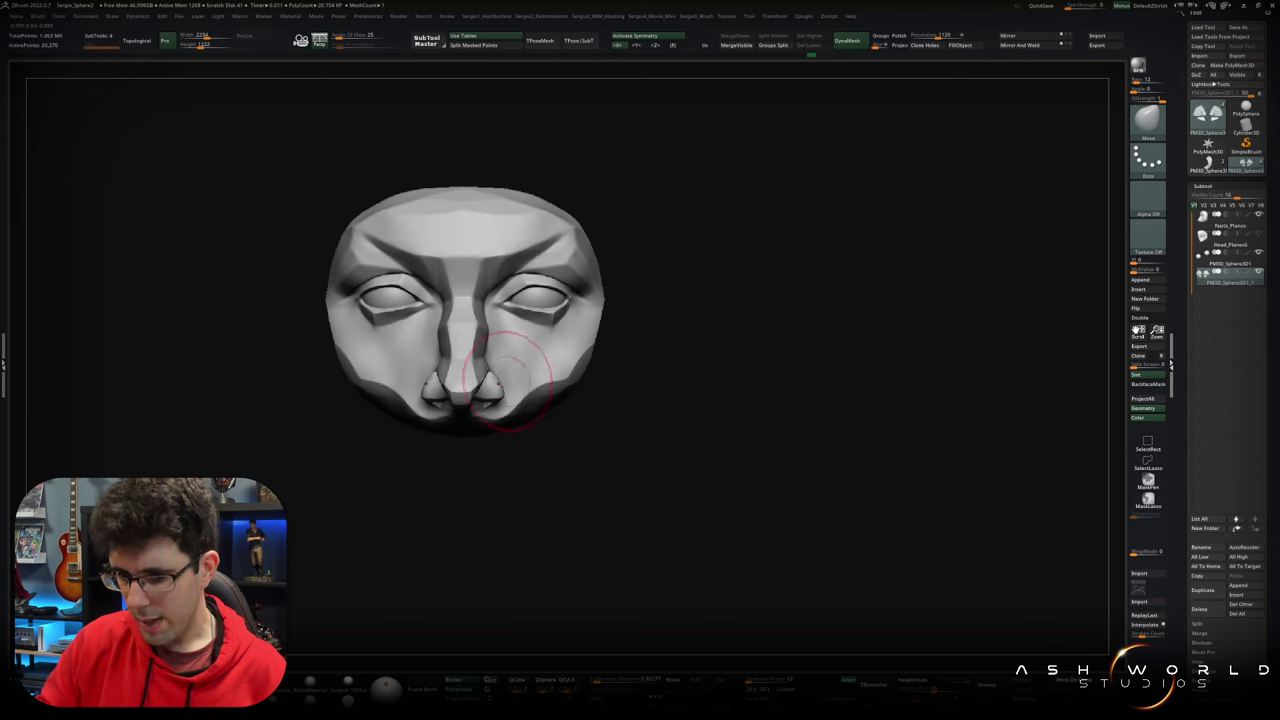
alt+click(488, 348)
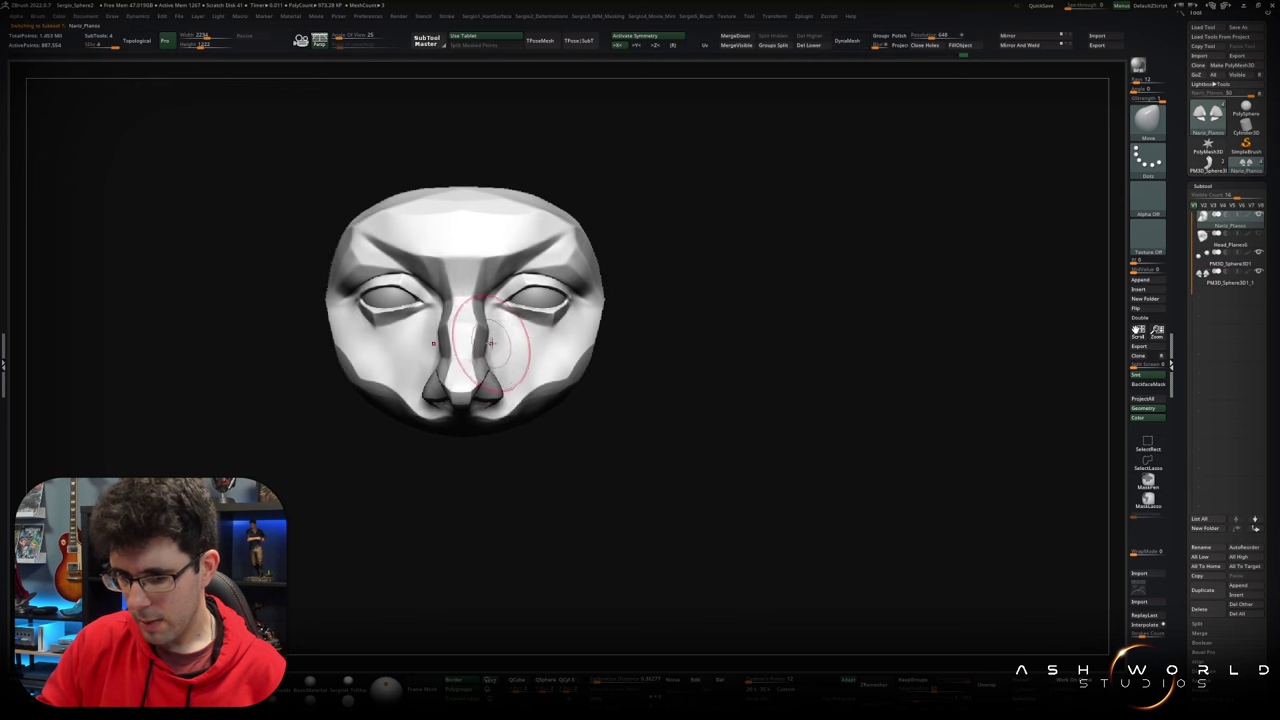
Step: Push the nose ridge and reshape the nose tip into shape
drag(495, 338, 487, 358)
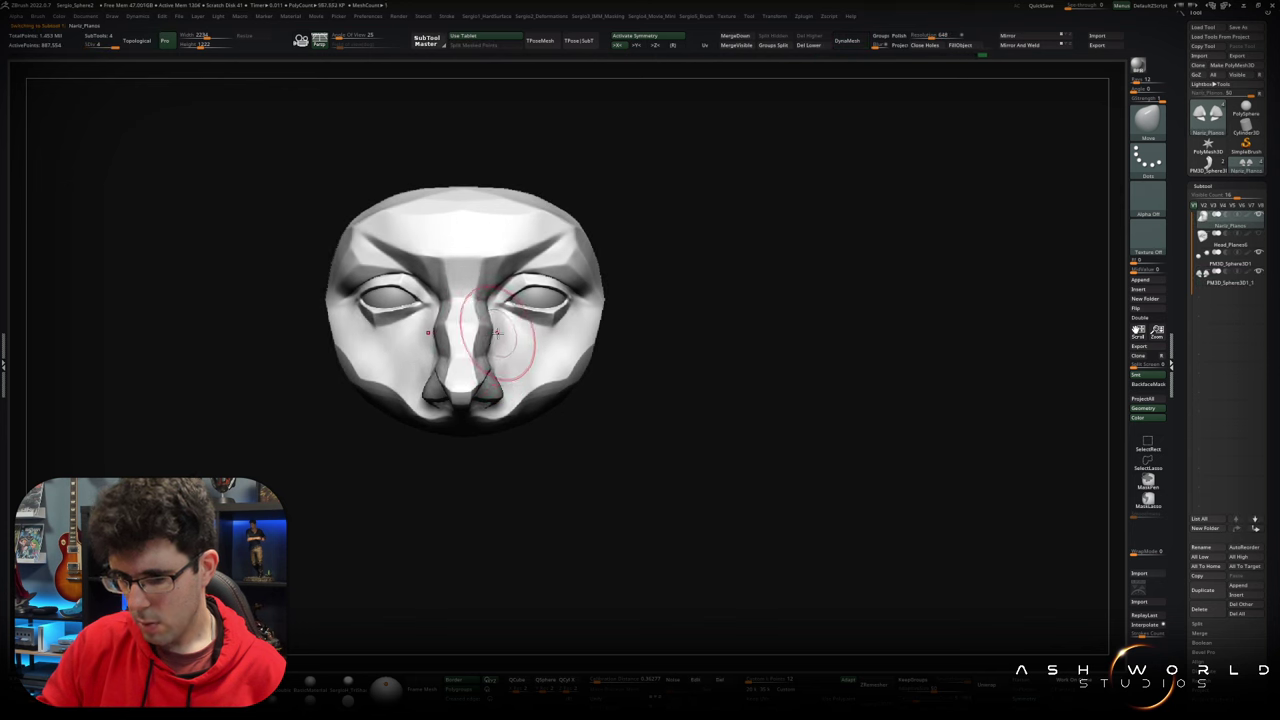
right_drag(489, 337, 522, 387)
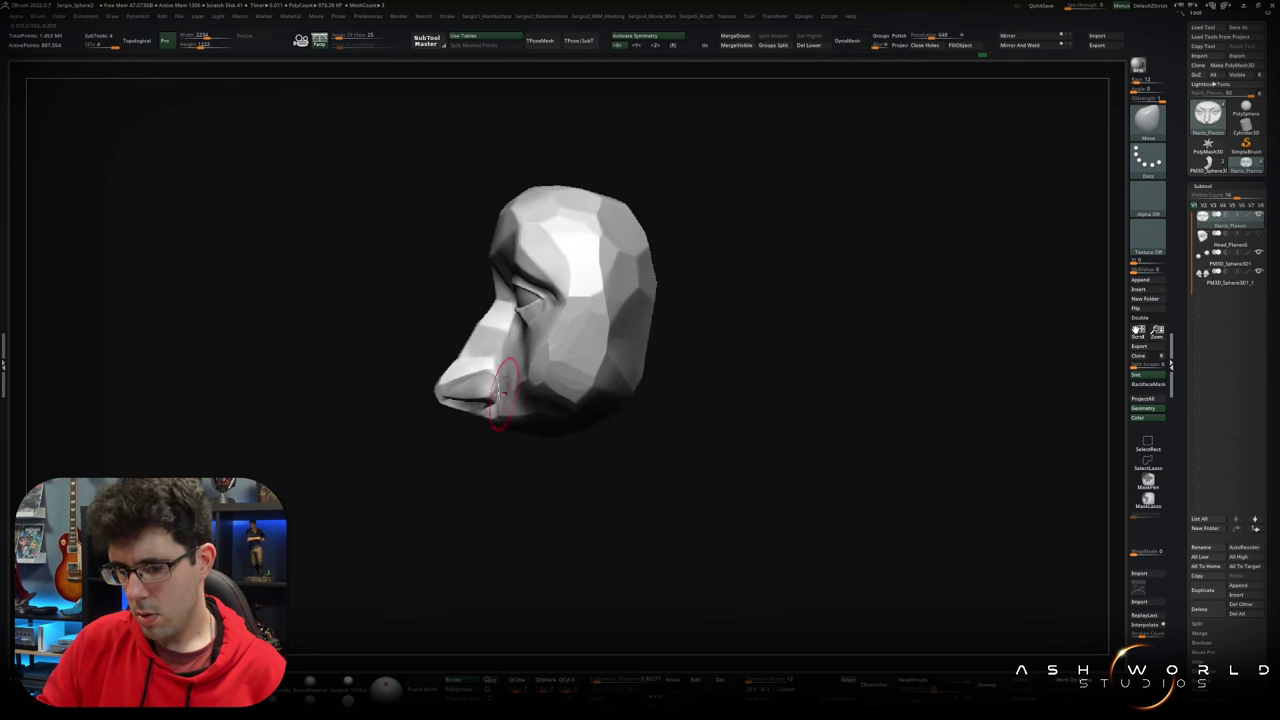
drag(522, 387, 445, 398)
alt+click(452, 395)
mouse_move(452, 395)
right_down()
mouse_move(486, 371)
mouse_move(430, 425)
mouse_move(470, 400)
mouse_move(480, 420)
mouse_move(523, 437)
mouse_move(725, 408)
mouse_move(571, 386)
mouse_move(545, 427)
right_up()
mouse_move(523, 360)
right_down()
mouse_move(666, 386)
mouse_move(511, 348)
right_up()
Step: Flatten the nose into planes with TrimDynamic, enlarging the brush and checking all angles
key(b)
key(t)
key(d)
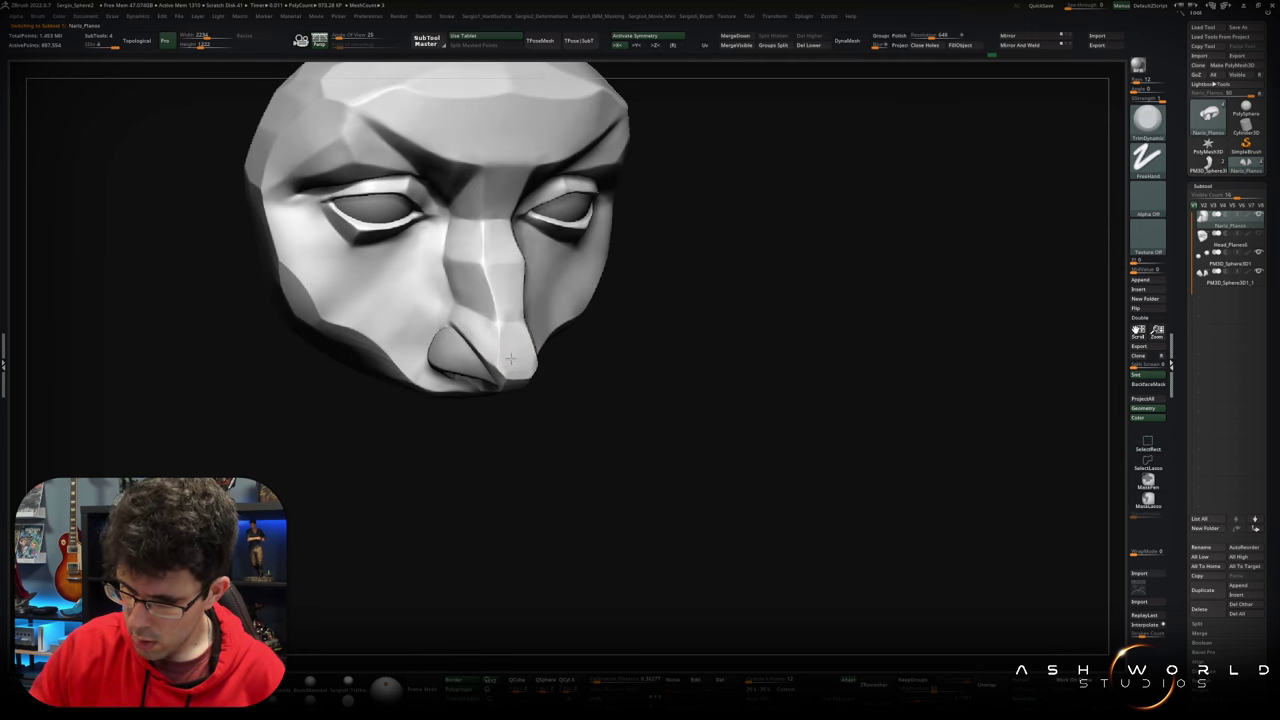
mouse_move(527, 357)
right_down()
mouse_move(515, 337)
mouse_move(546, 326)
right_up()
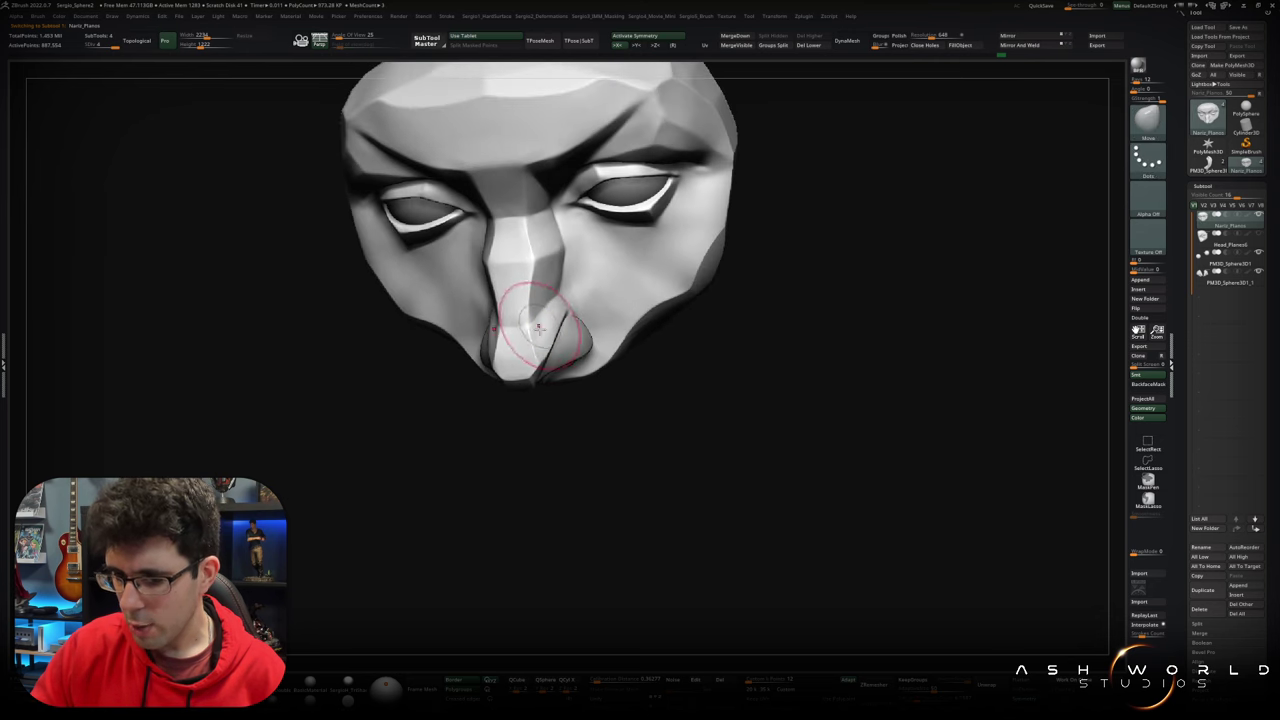
right_drag(538, 328, 514, 329)
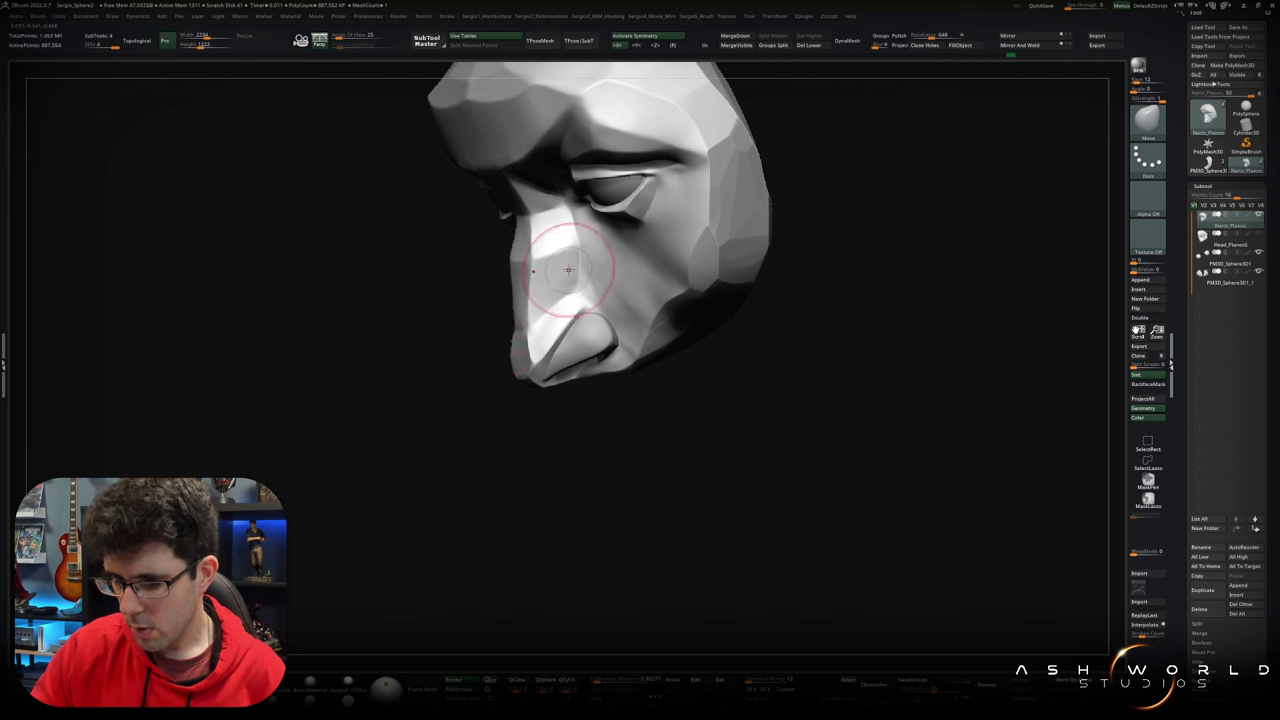
right_drag(529, 283, 630, 318)
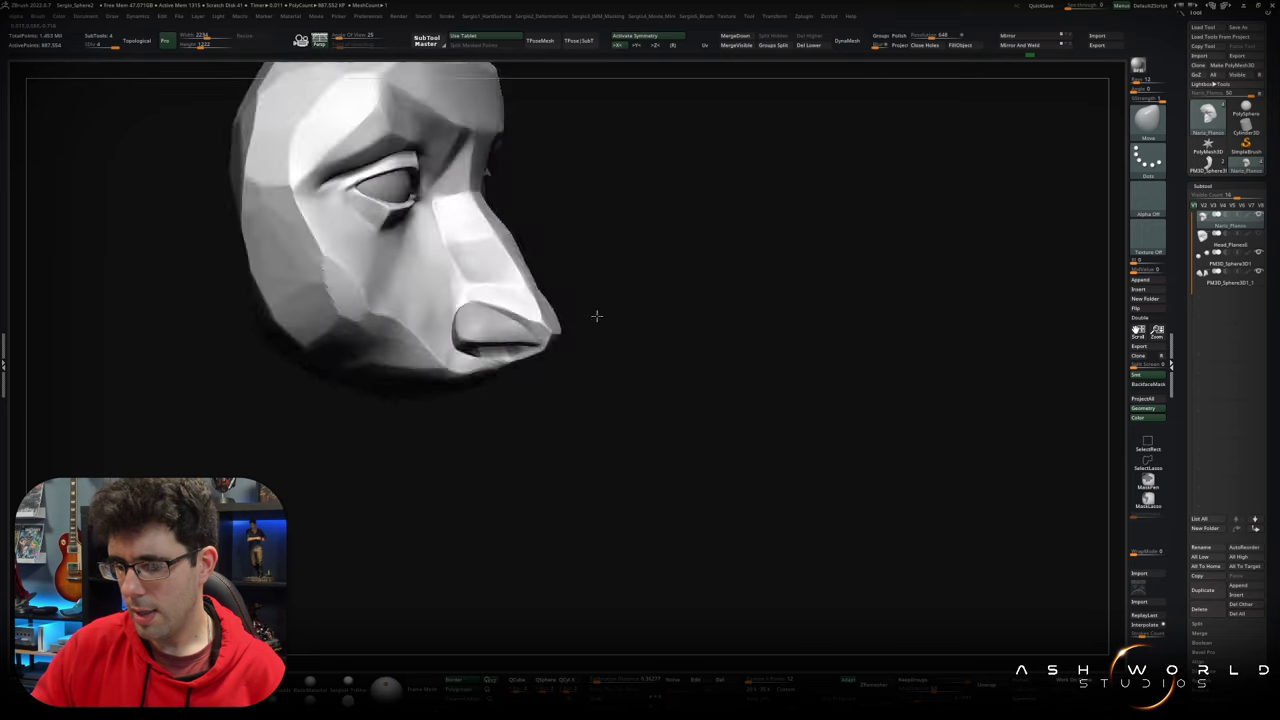
alt+right_drag(574, 306, 569, 343)
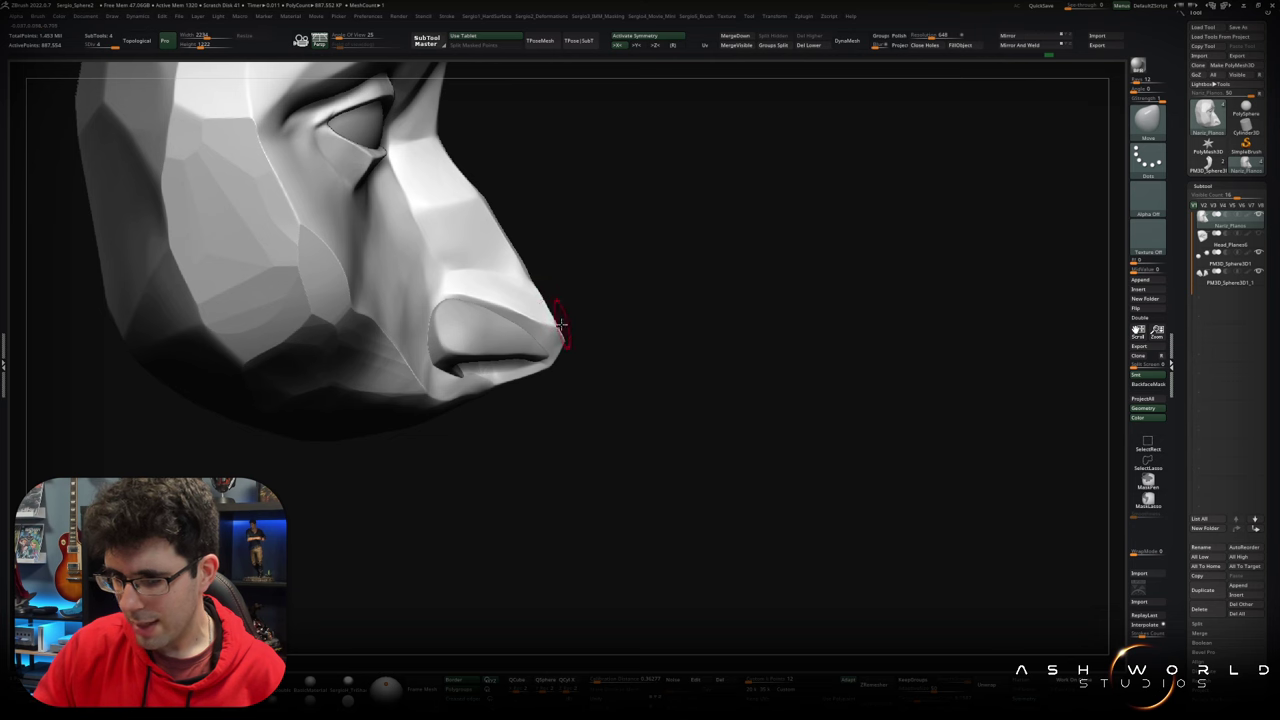
key(])
mouse_move(519, 278)
right_down()
mouse_move(580, 286)
mouse_move(557, 302)
mouse_move(557, 350)
mouse_move(578, 344)
right_up()
Step: Sharpen the nose edges with TrimDynamic, Pinch and Move, checking it from side and front
key(b)
key(t)
key(d)
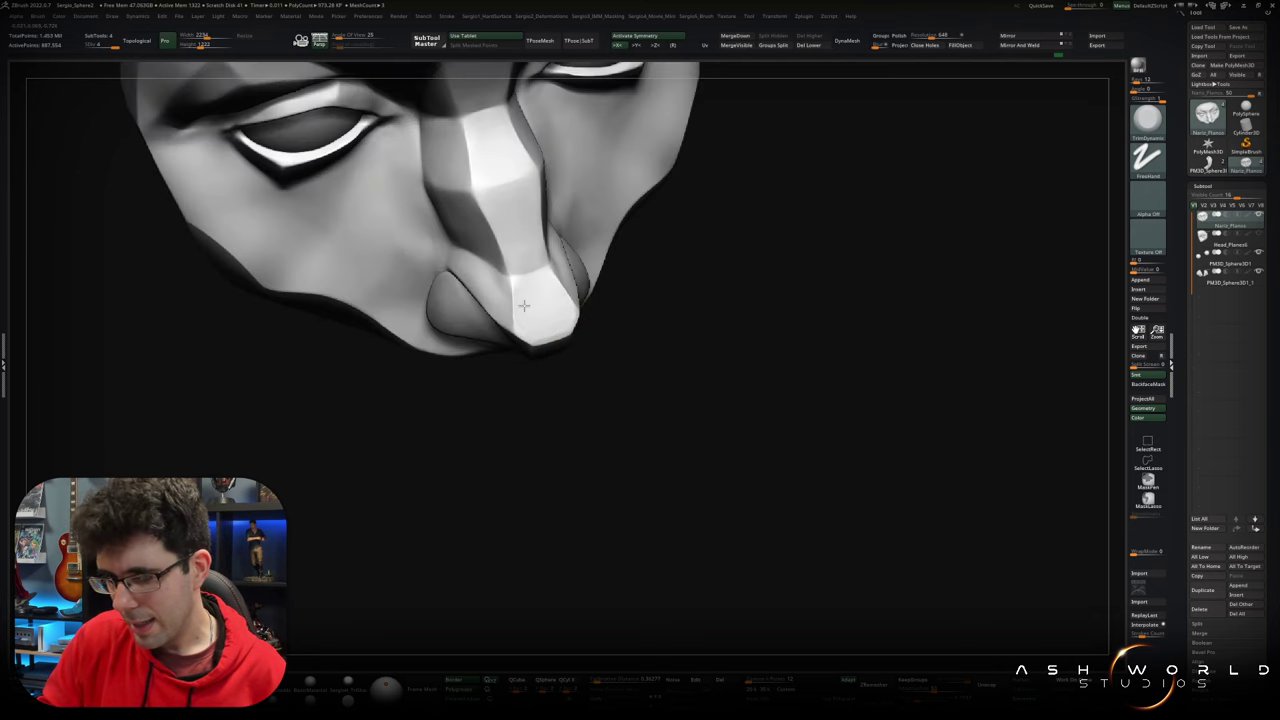
key(b)
key(p)
key(i)
mouse_move(520, 288)
right_down()
mouse_move(537, 327)
mouse_move(507, 292)
right_up()
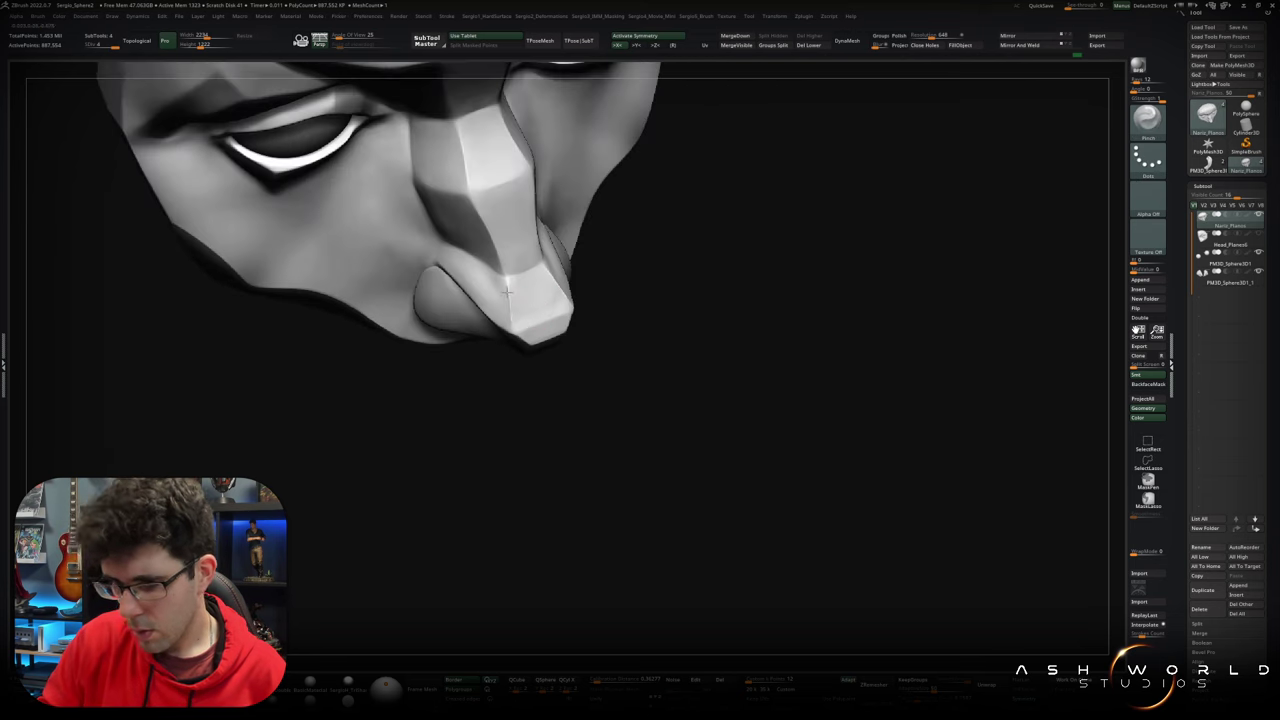
mouse_move(553, 340)
right_down()
mouse_move(571, 286)
mouse_move(514, 314)
mouse_move(671, 377)
mouse_move(837, 311)
mouse_move(780, 332)
mouse_move(783, 343)
mouse_move(776, 301)
mouse_move(752, 347)
right_up()
key(b)
key(m)
key(v)
mouse_move(628, 307)
right_down()
mouse_move(724, 364)
mouse_move(714, 343)
right_up()
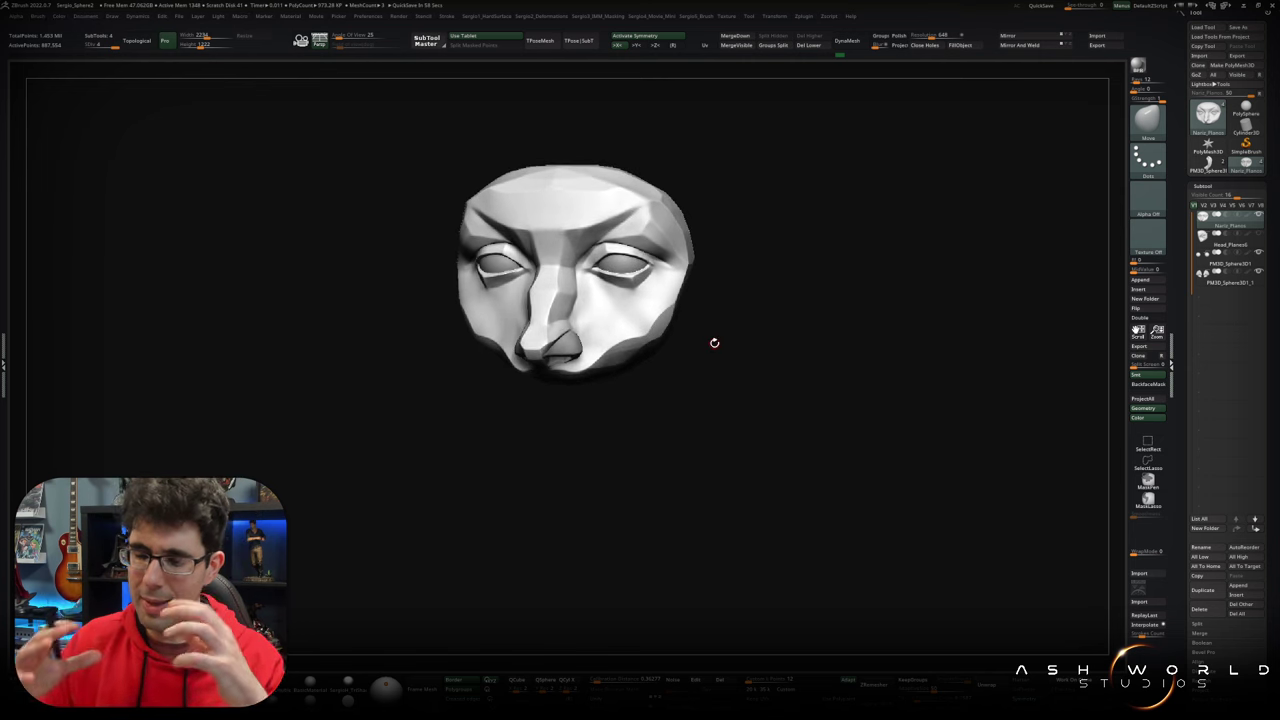
Step: Activate the PM3D_Sphere3D1_1 nostril subtool from a side profile
mouse_move(714, 343)
right_down()
mouse_move(817, 357)
mouse_move(823, 369)
mouse_move(811, 357)
mouse_move(757, 377)
mouse_move(711, 371)
mouse_move(766, 383)
mouse_move(777, 371)
mouse_move(577, 359)
mouse_move(500, 320)
mouse_move(546, 297)
right_up()
alt+click(550, 301)
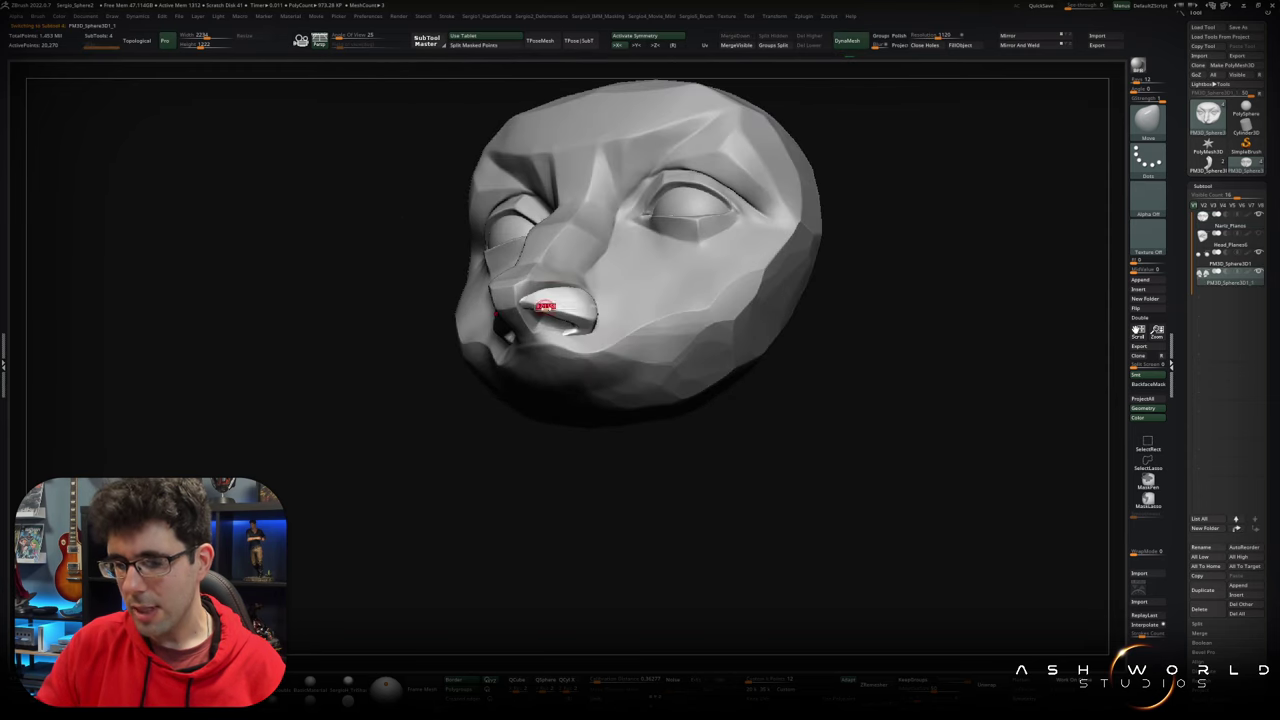
mouse_move(514, 300)
right_down()
mouse_move(548, 286)
mouse_move(531, 283)
mouse_move(558, 352)
right_up()
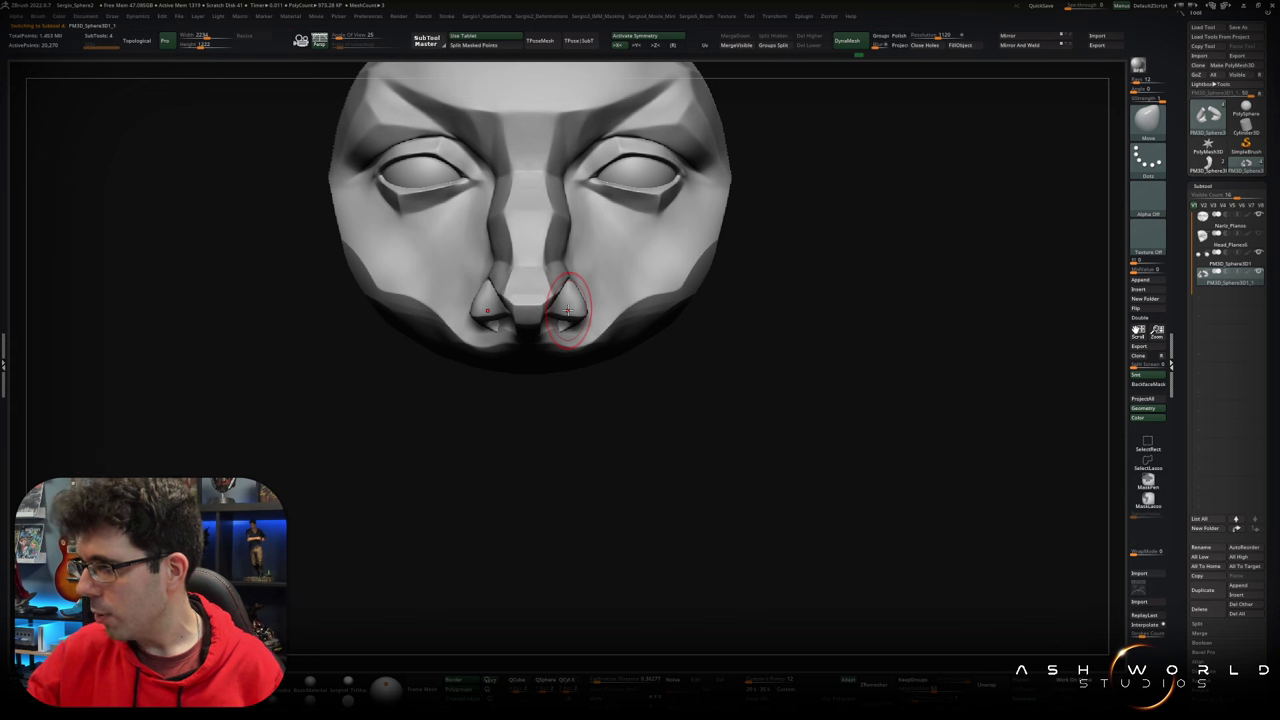
Step: Put the nostril mesh in a new default-named folder, Boolean Folder it, and DynaMesh the result
click(1238, 230)
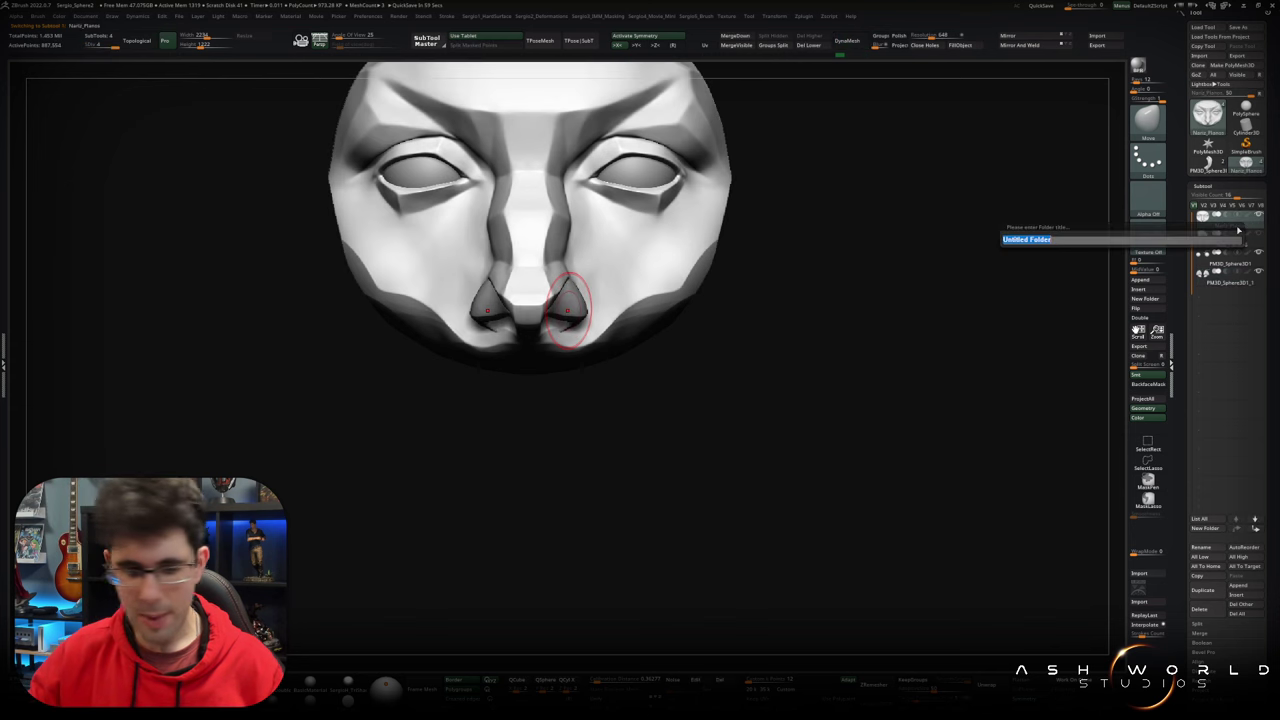
key(Return)
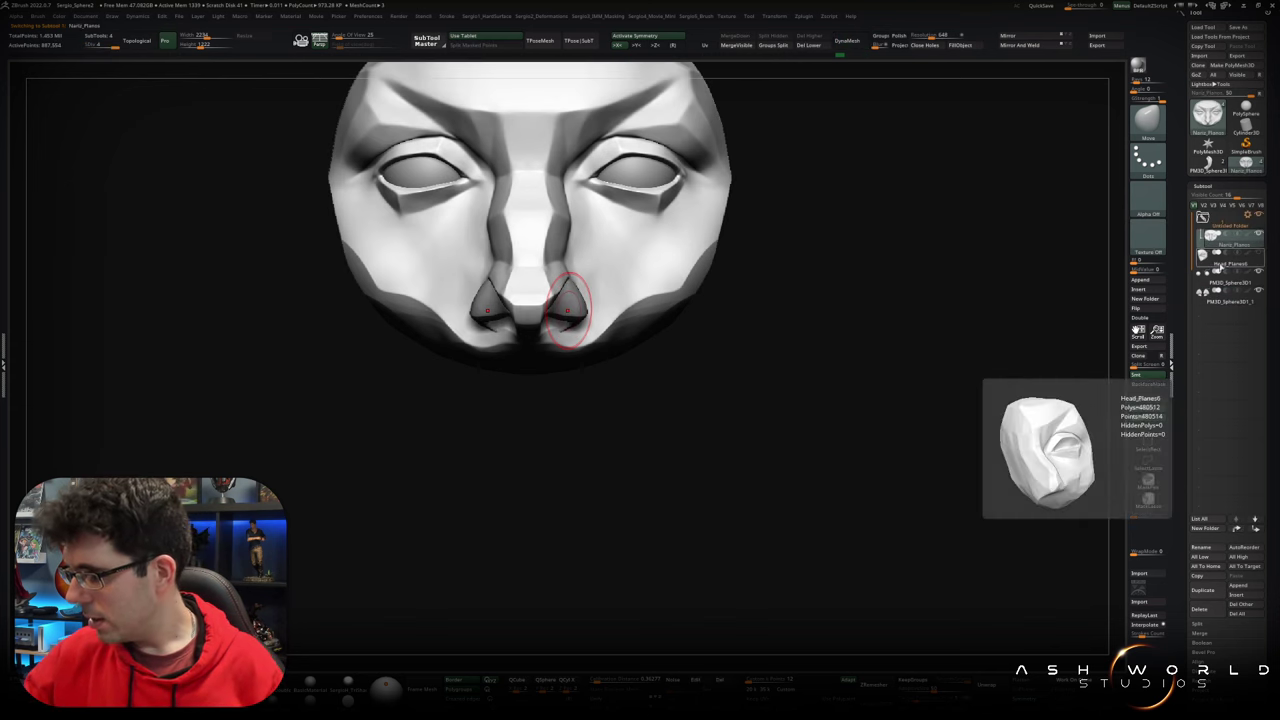
click(1225, 272)
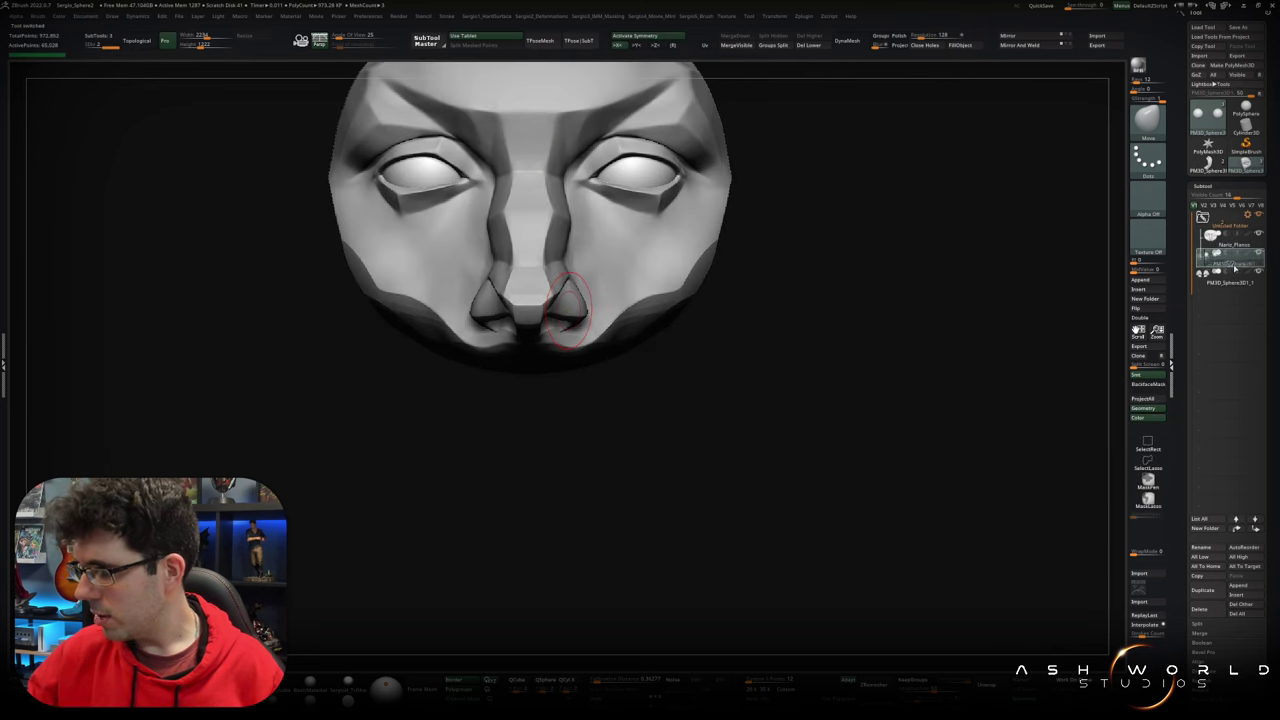
click(1247, 215)
click(1205, 314)
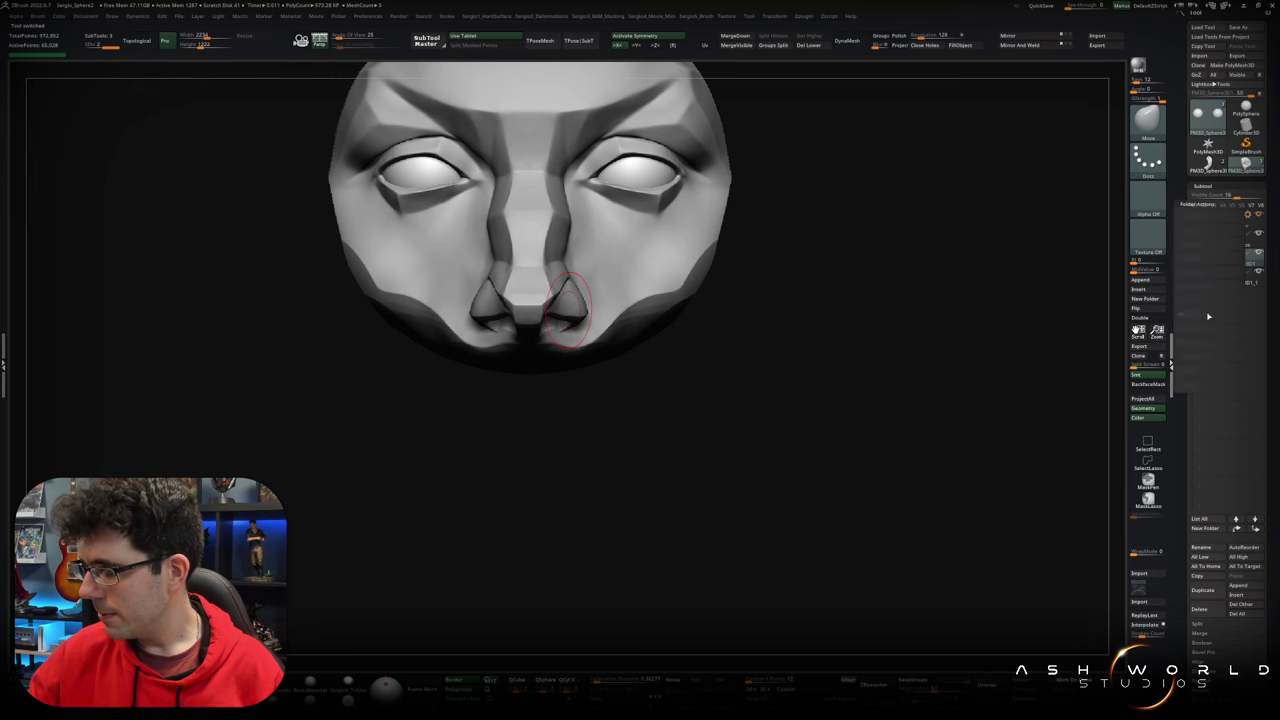
mouse_move(814, 329)
mouse_down()
mouse_move(731, 363)
mouse_move(580, 370)
mouse_move(526, 350)
mouse_move(640, 260)
mouse_up()
click(848, 41)
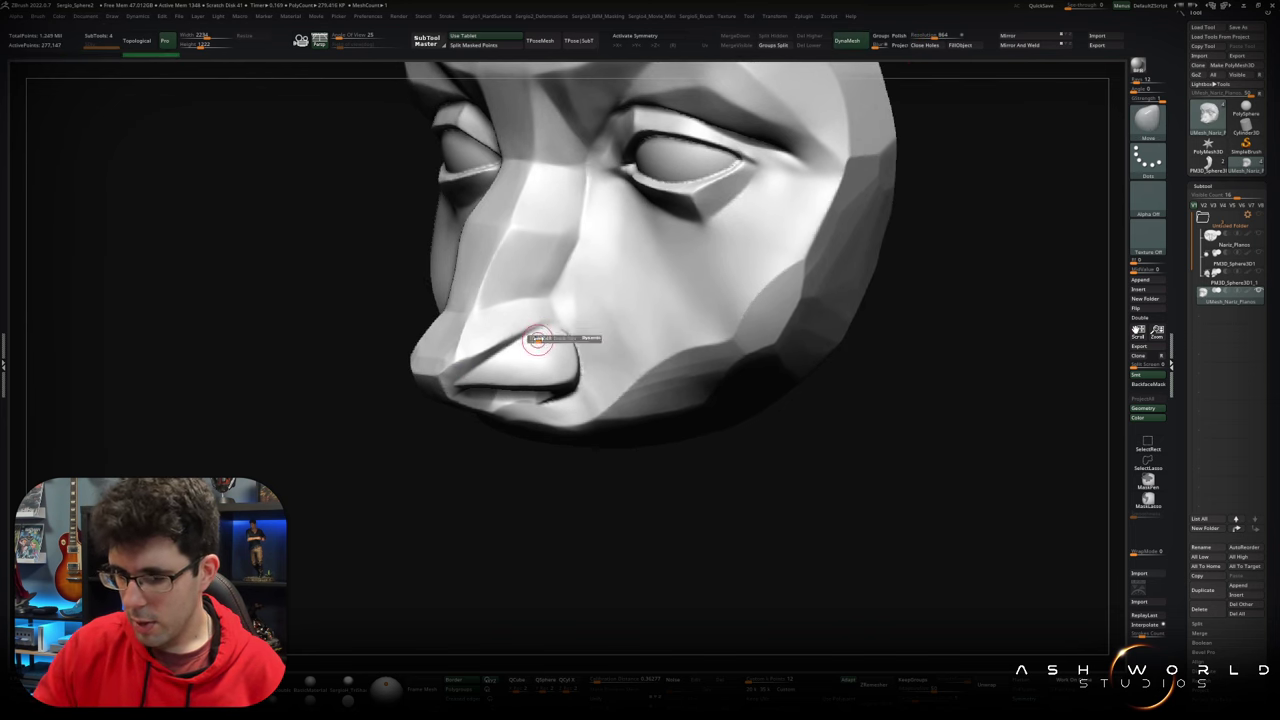
Step: Enable X symmetry and smooth the nostril seams into the nose while orbiting
drag(568, 410, 580, 380)
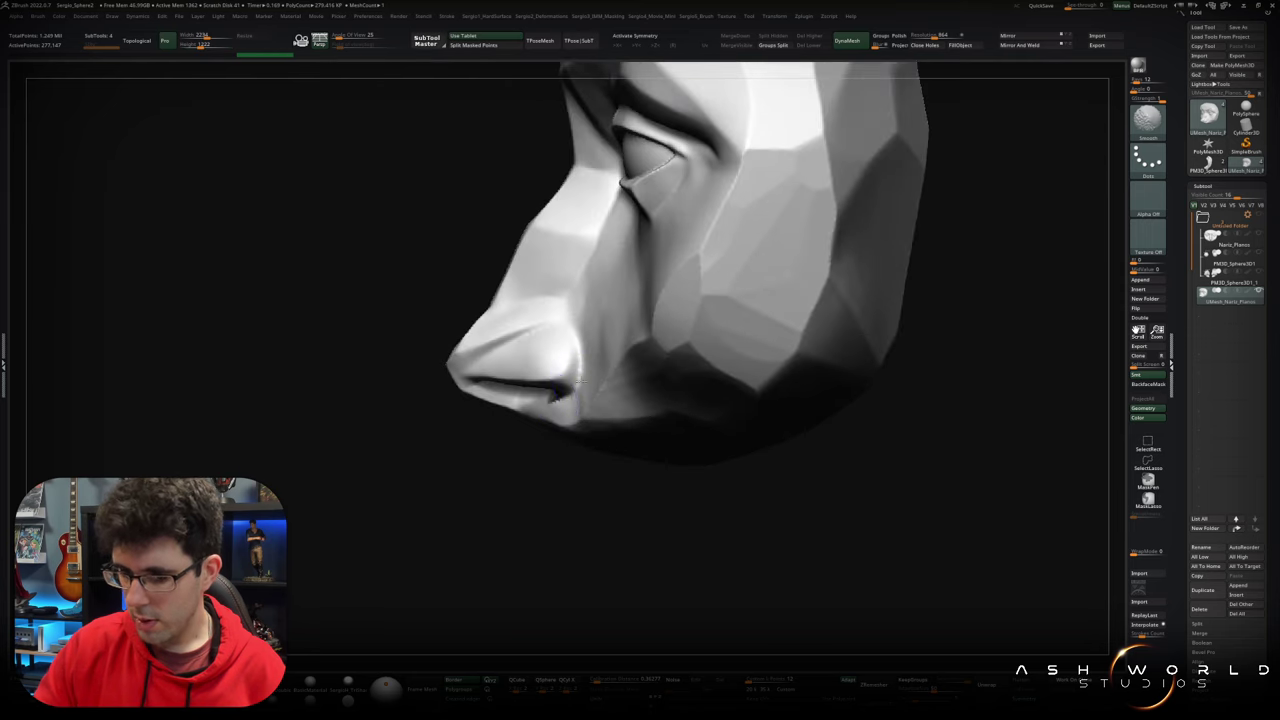
right_drag(549, 402, 480, 387)
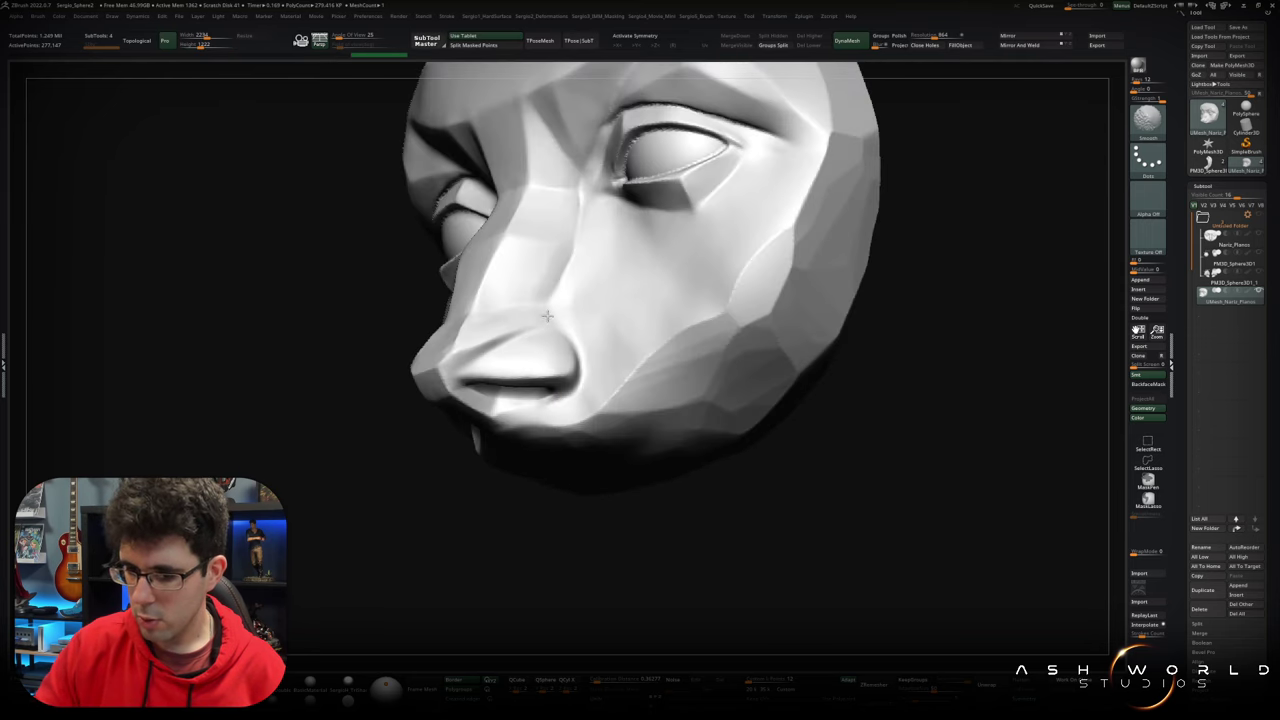
right_drag(547, 316, 559, 356)
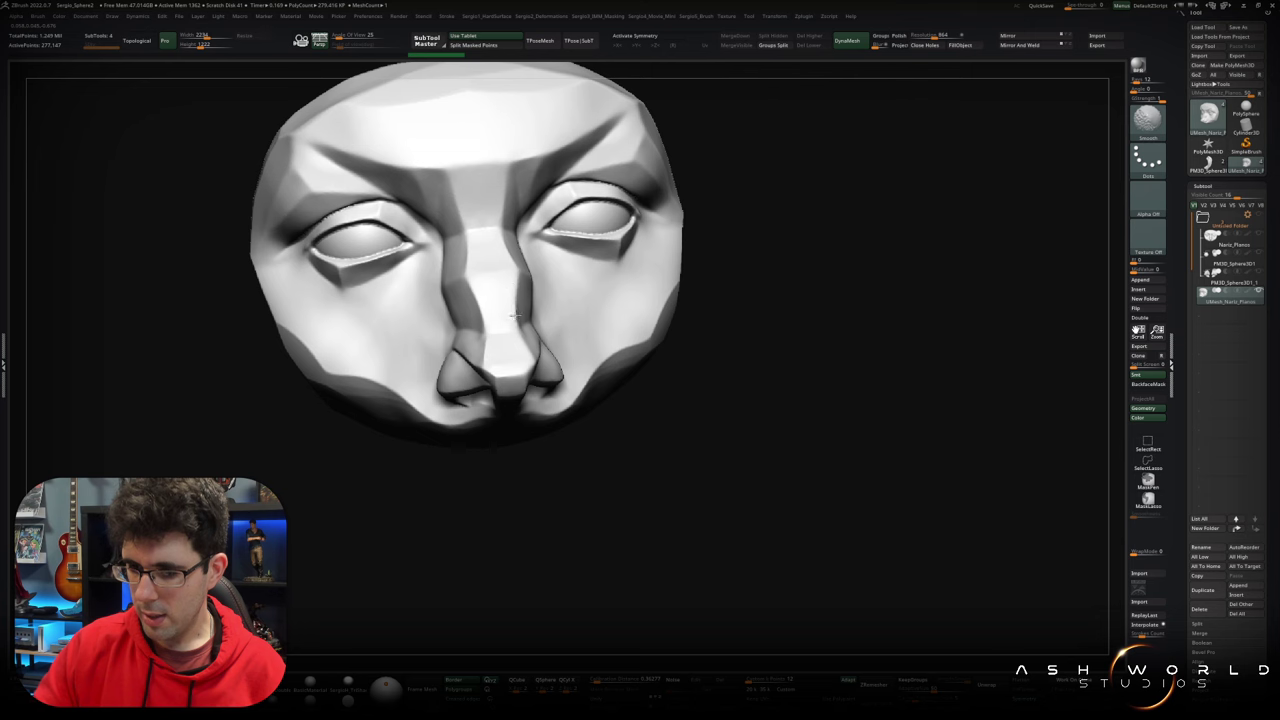
key(x)
right_drag(522, 343, 531, 337)
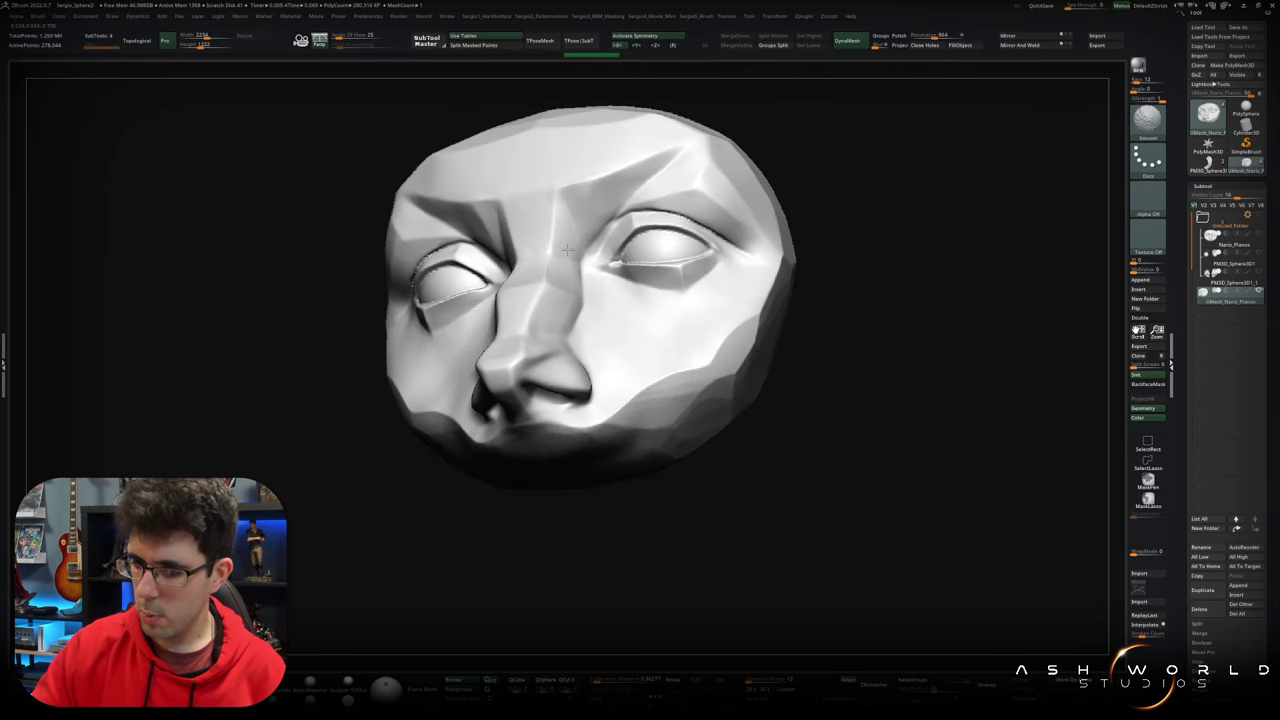
mouse_move(566, 357)
right_down()
mouse_move(597, 363)
mouse_move(619, 414)
mouse_move(453, 404)
right_up()
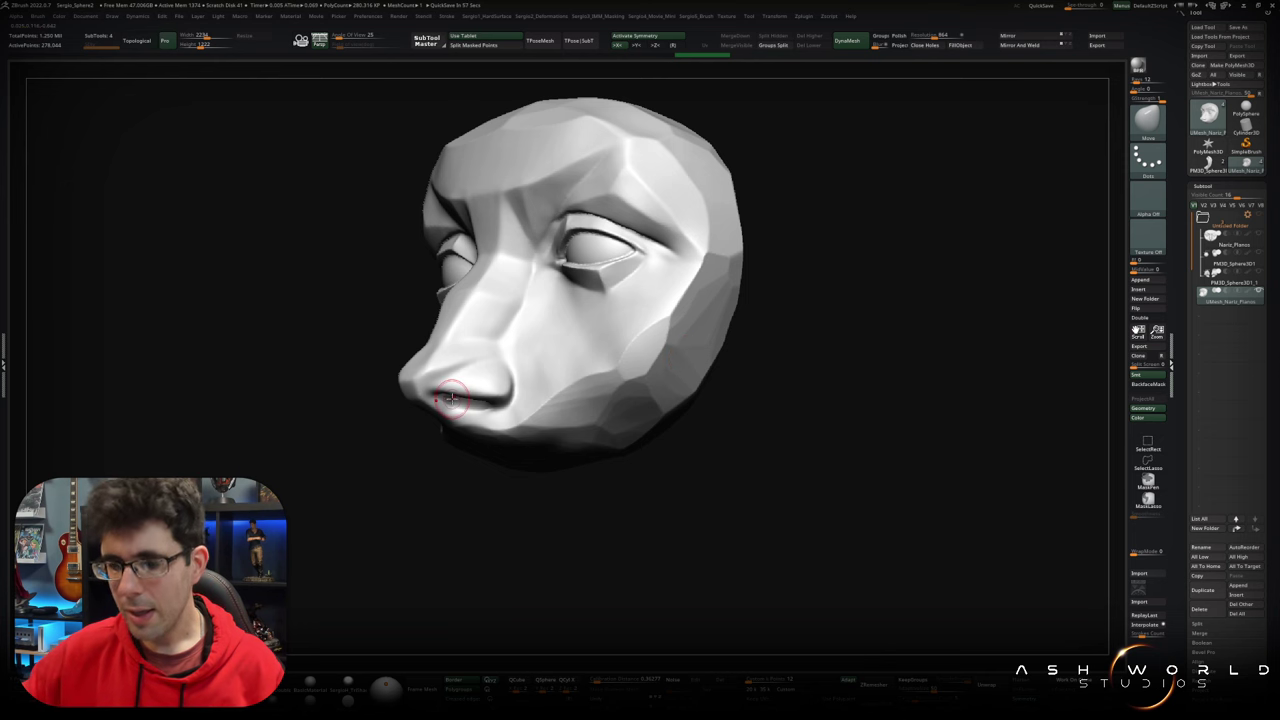
right_drag(458, 390, 500, 387)
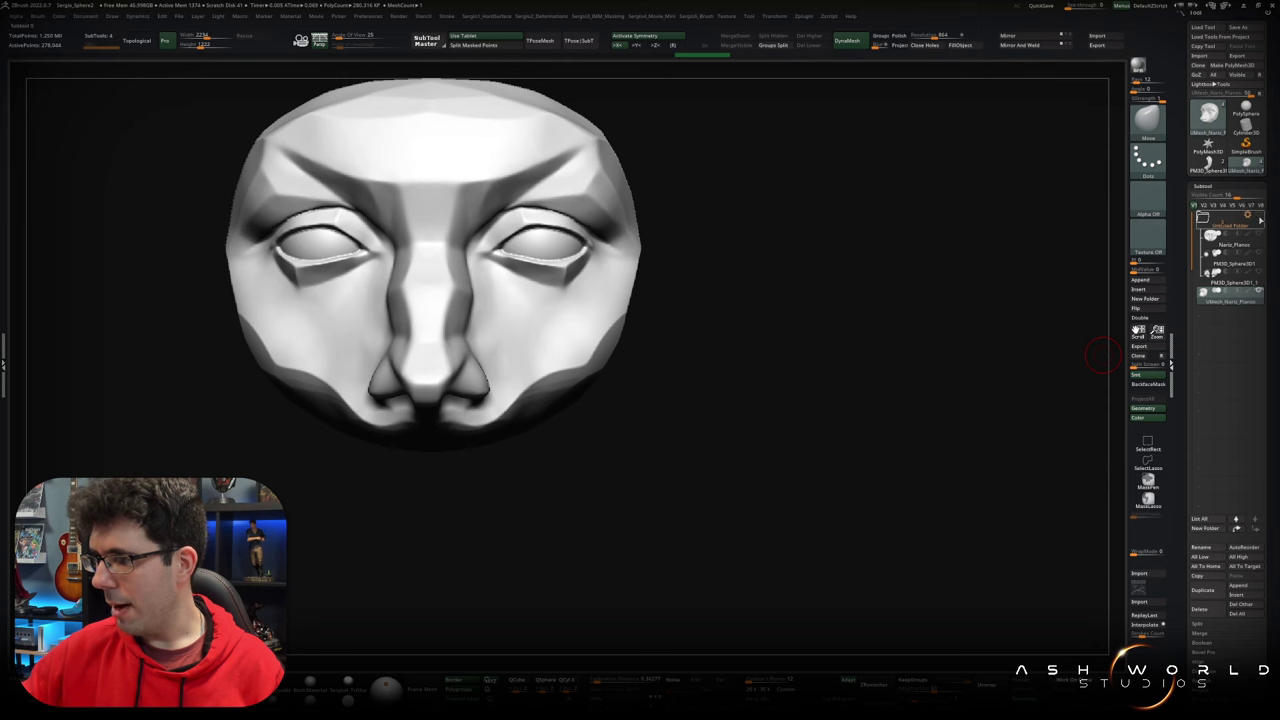
Step: Hide the merged UMesh, select subtool 1, and zoom to a front view
click(1238, 295)
alt+click(430, 260)
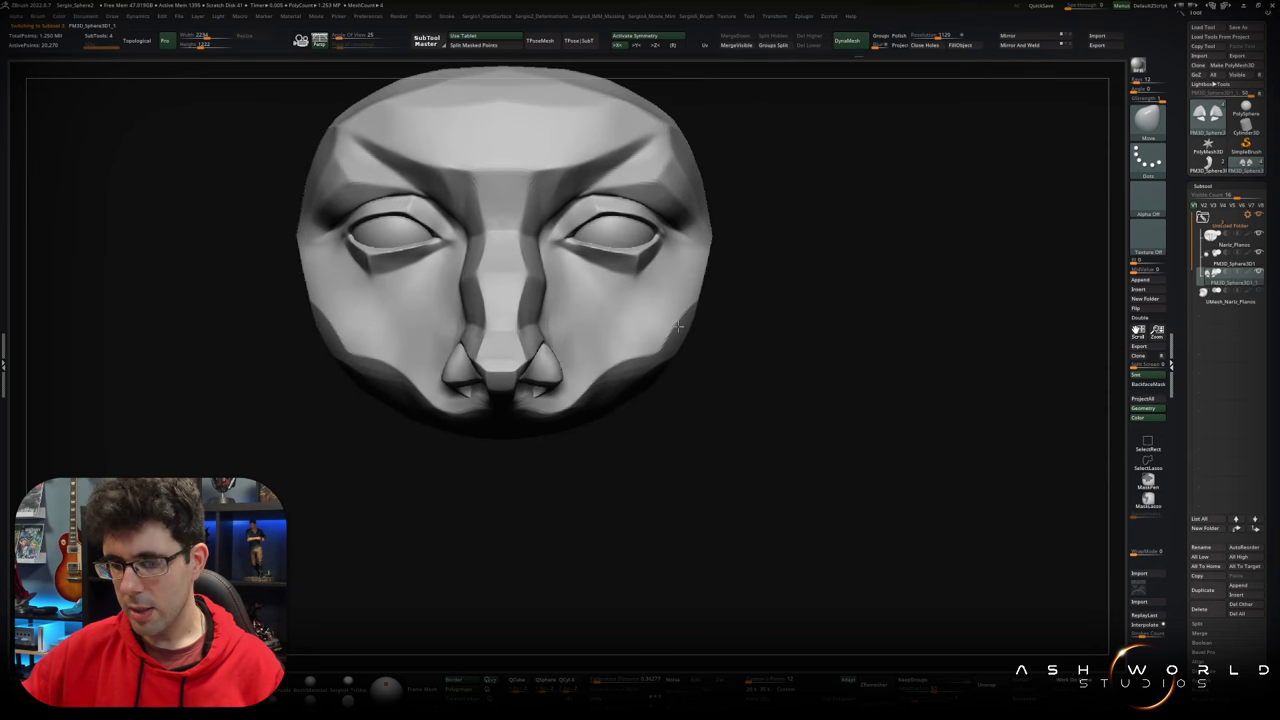
right_drag(500, 300, 674, 344)
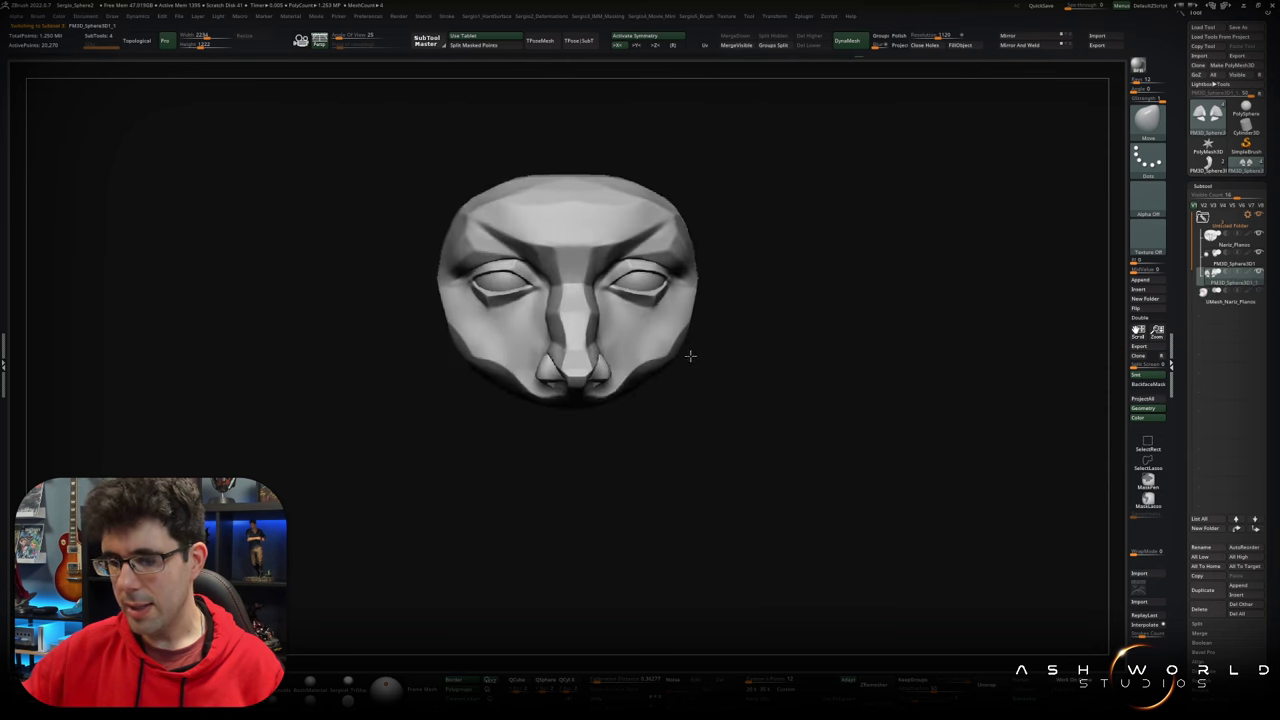
scroll(674, 344, up, 2)
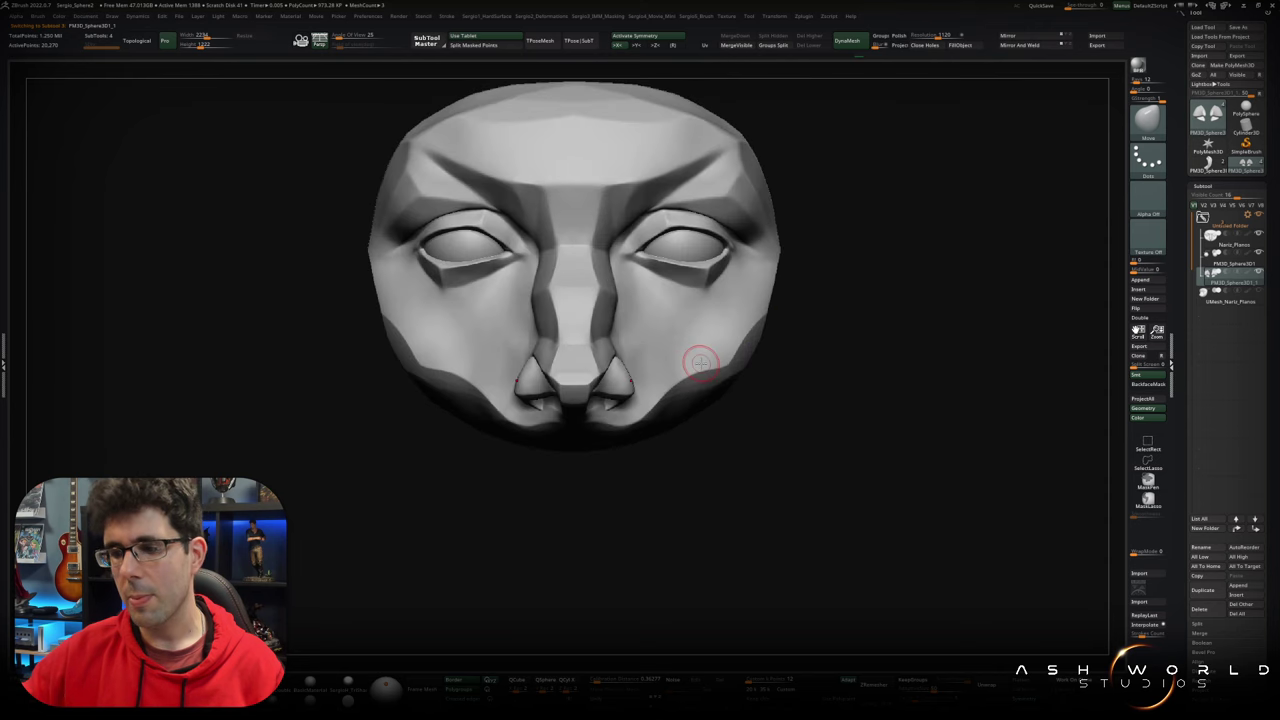